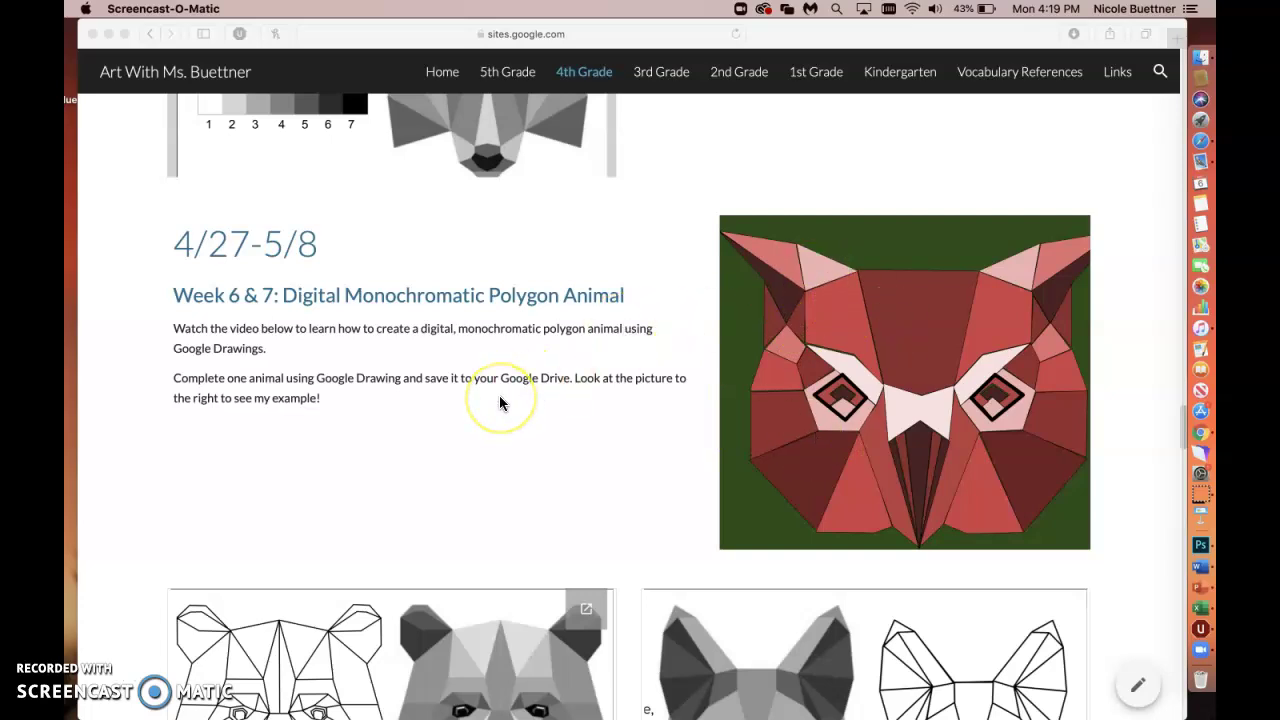
Step: Examine the week 6 and 7 assignment's example picture and the bear, wolf and owl polygon templates
scroll(499, 395, down, 9)
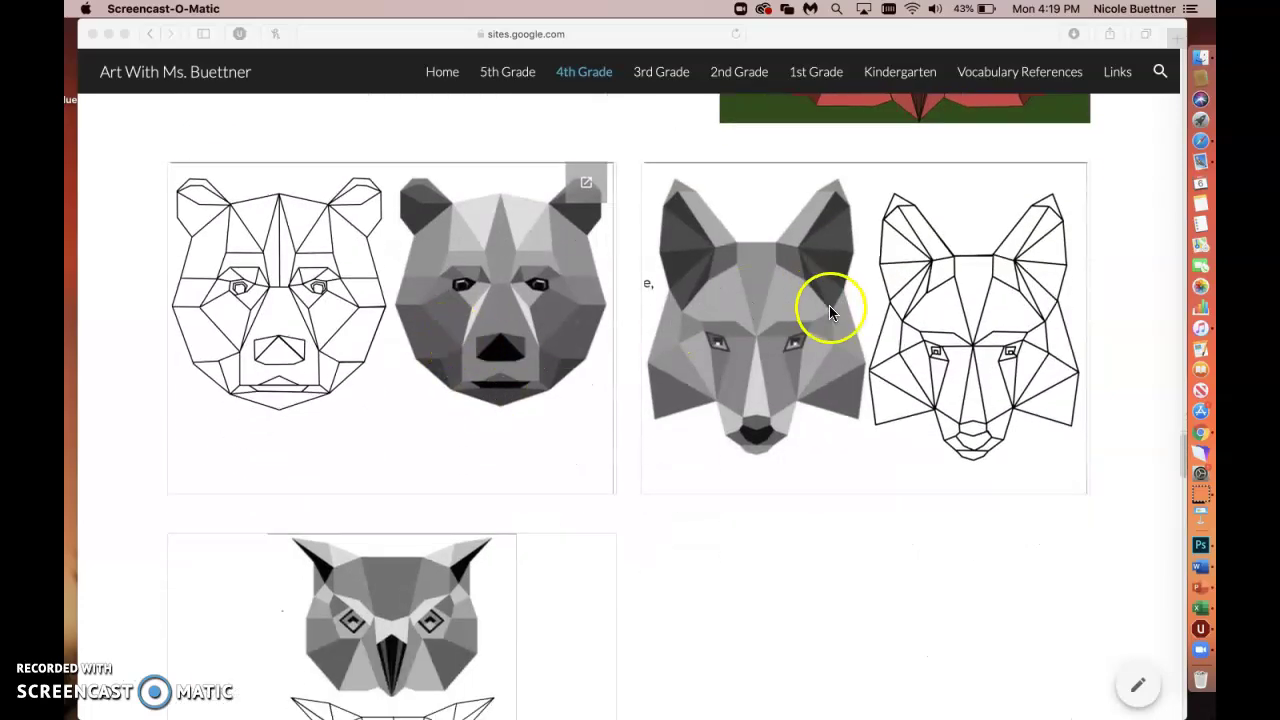
scroll(507, 432, down, 3)
scroll(505, 410, up, 4)
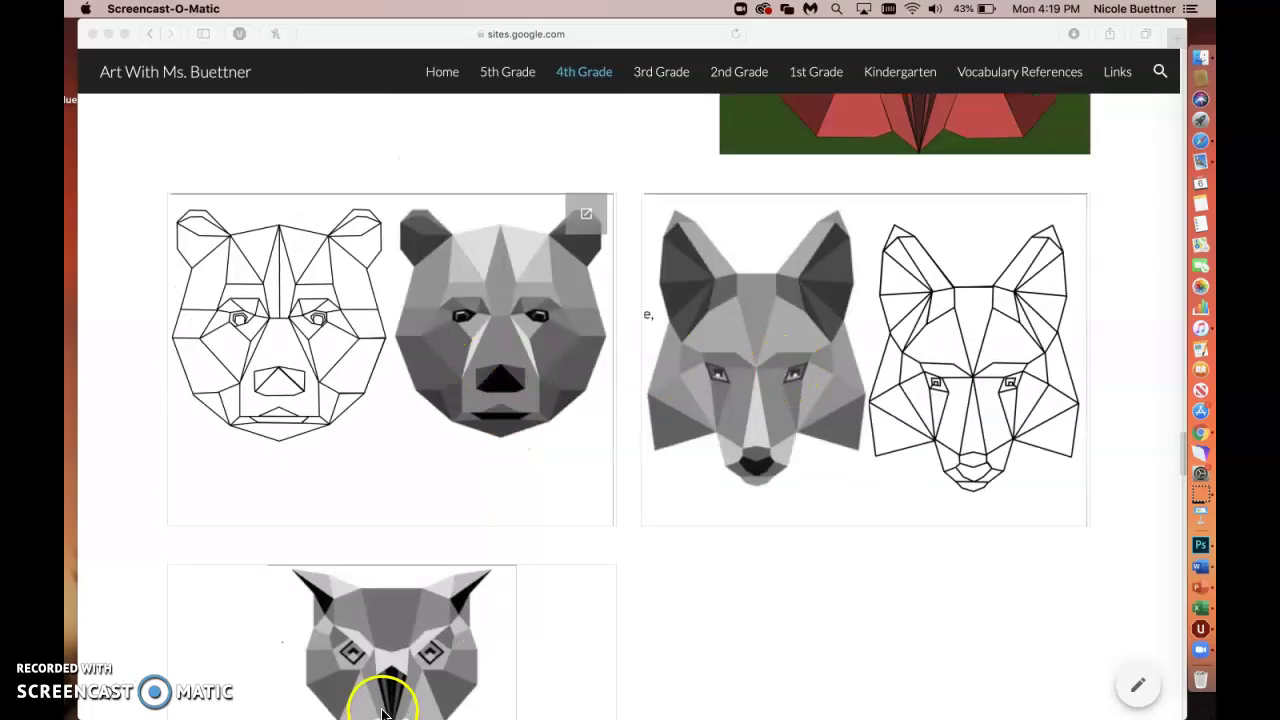
scroll(384, 705, down, 5)
scroll(592, 218, up, 4)
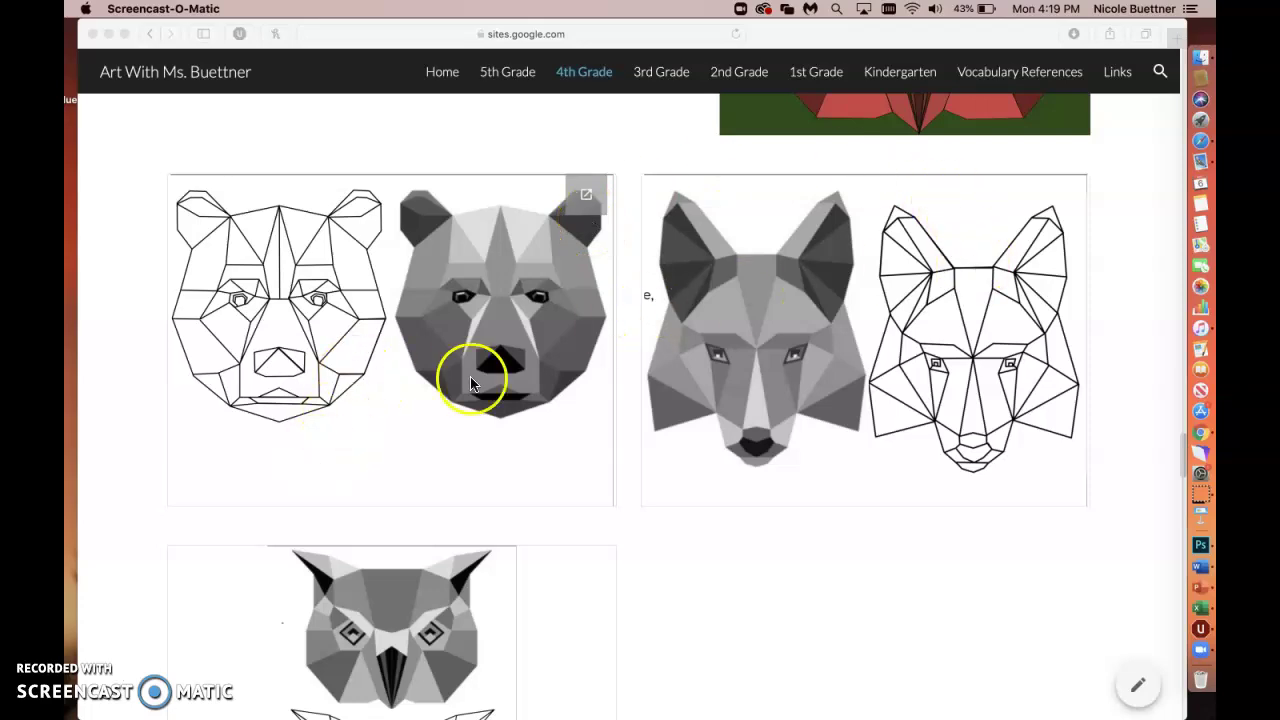
scroll(513, 368, up, 3)
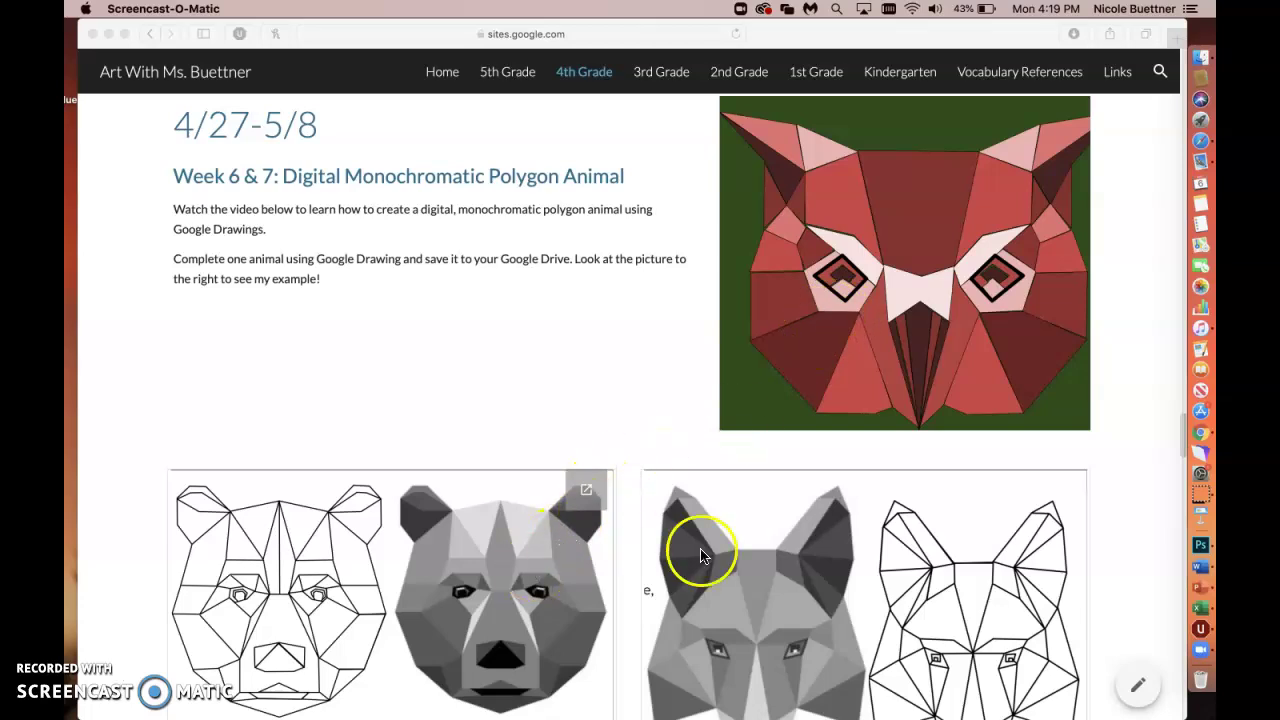
scroll(517, 586, down, 5)
click(517, 571)
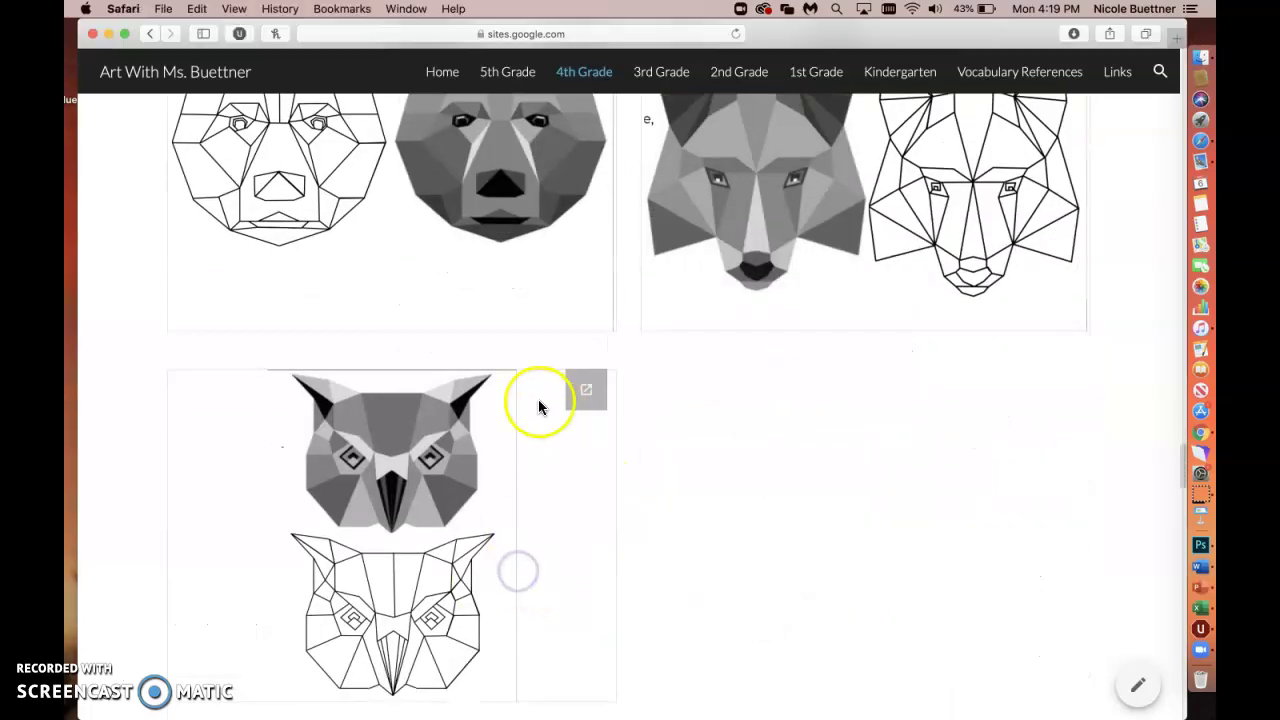
scroll(430, 445, down, 1)
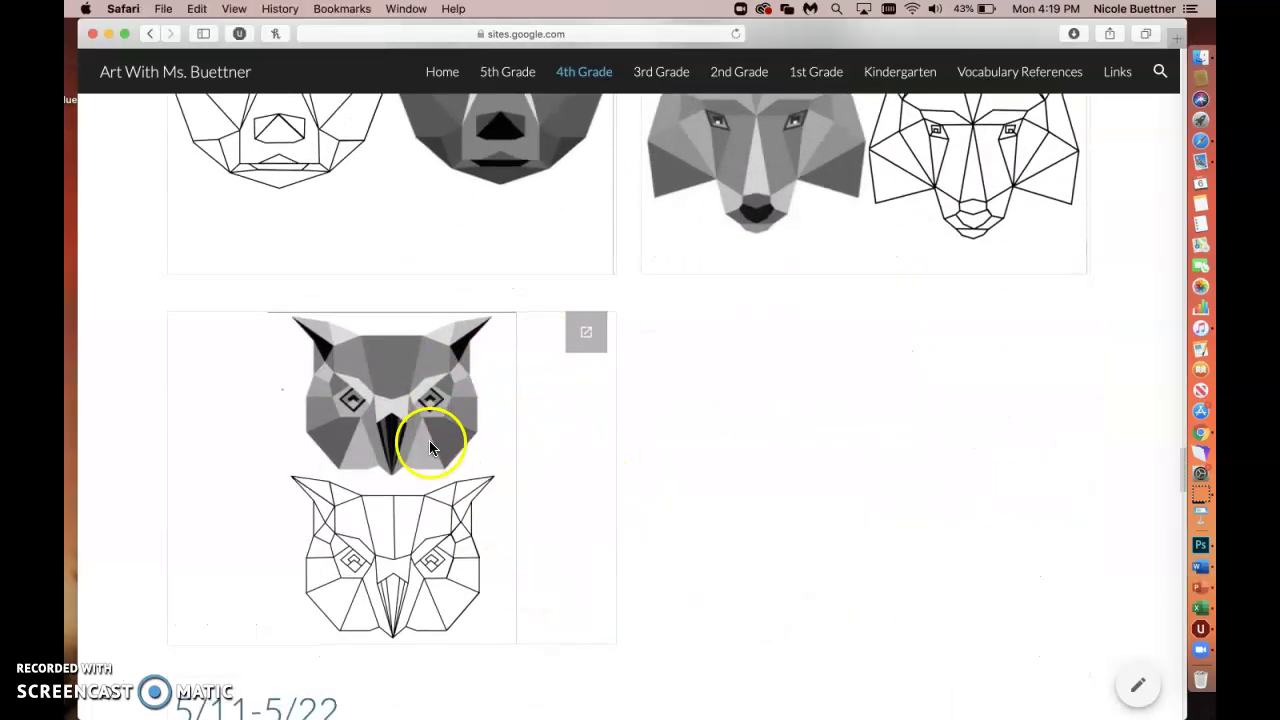
Step: Open the owl template in Google Drawings and copy it to My Drive as "My polygon art project"
click(586, 334)
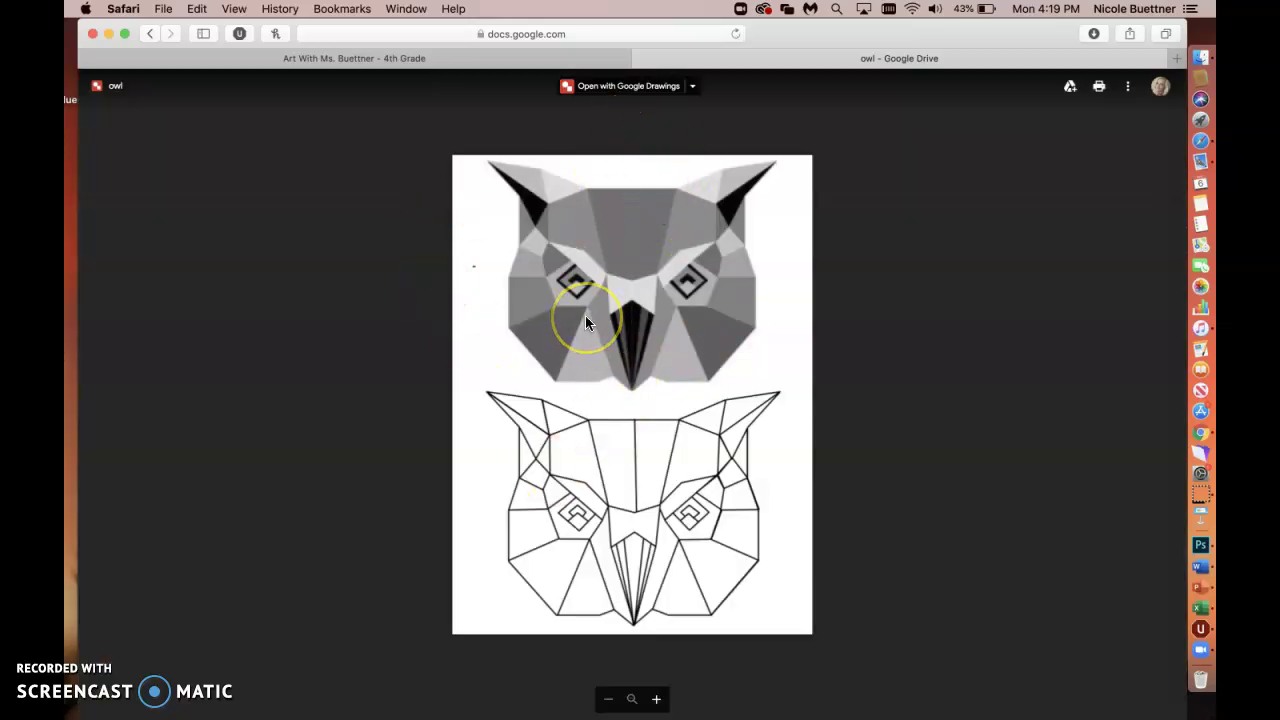
click(612, 90)
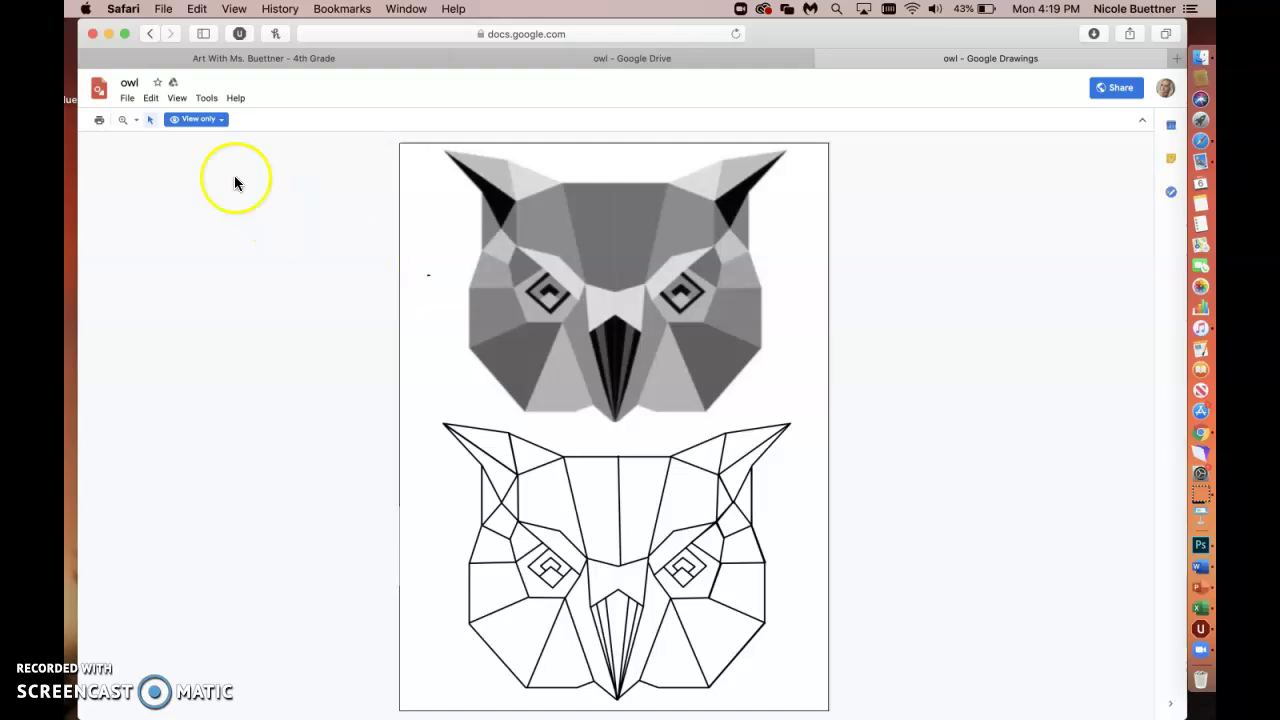
click(129, 100)
click(178, 192)
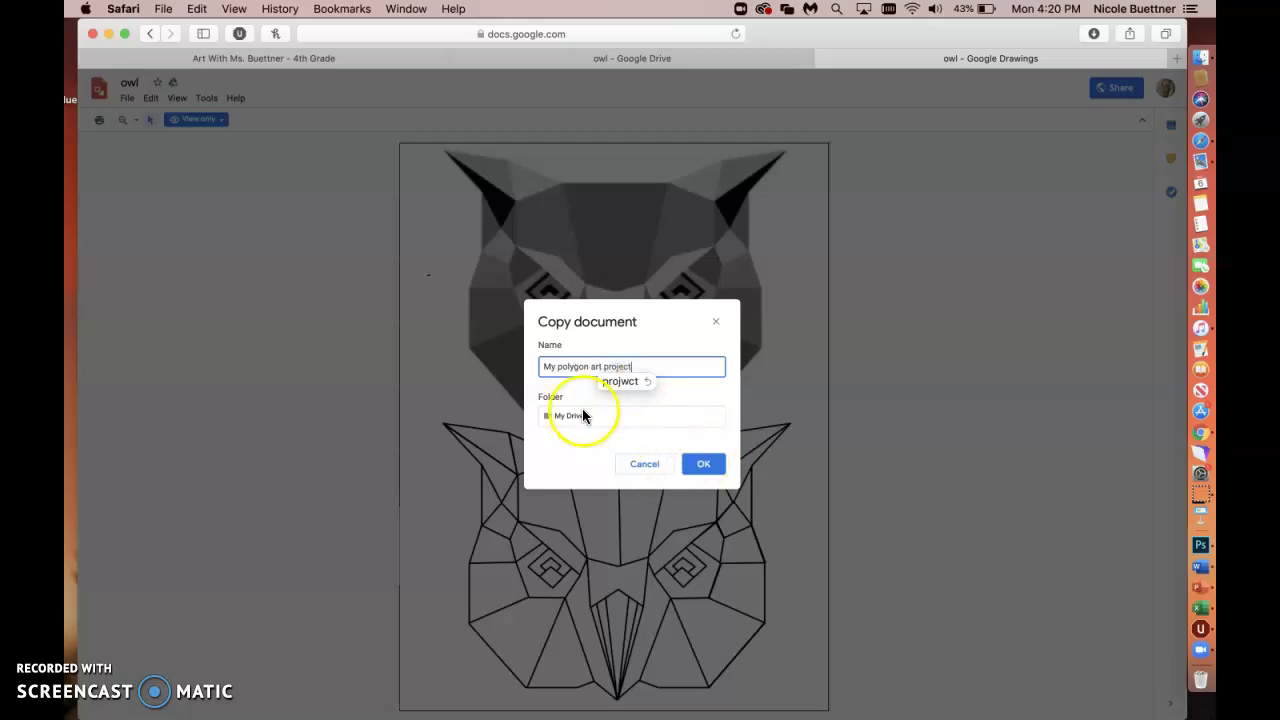
click(578, 417)
click(617, 420)
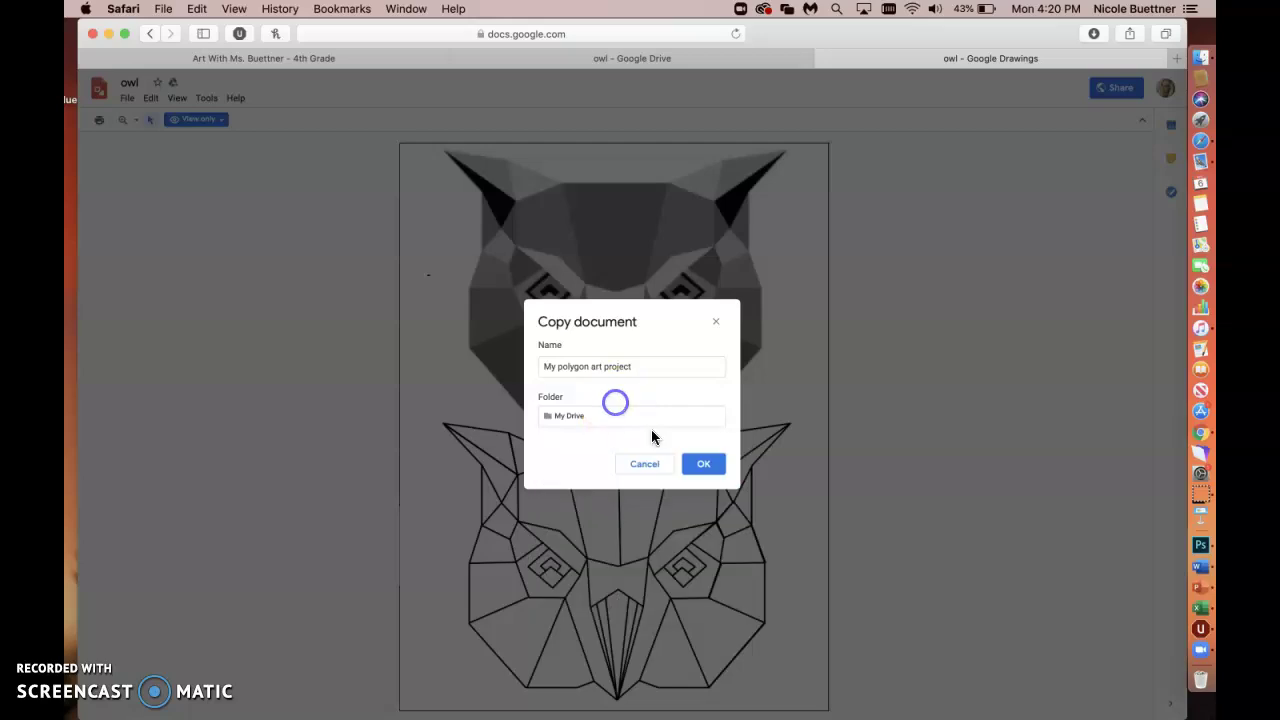
click(703, 463)
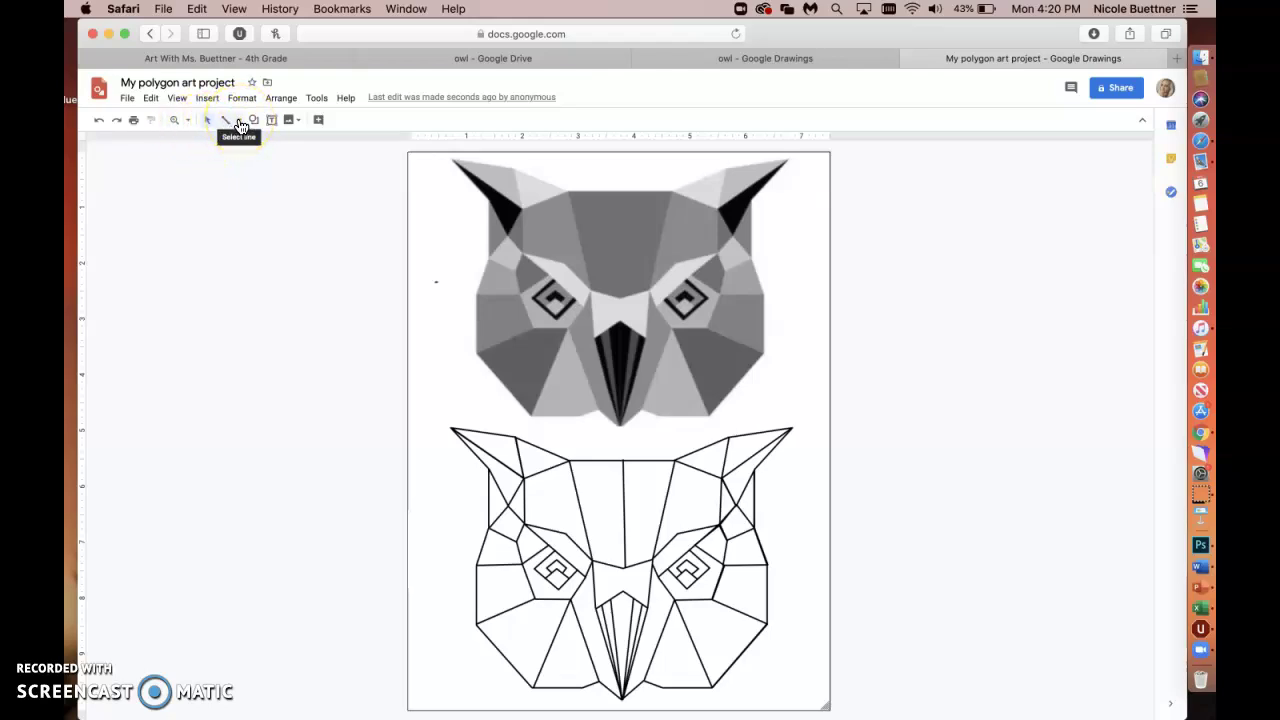
Step: Draw a closed, irregular eight-sided practice shape with the Polyline tool in the empty area beside the owl page
click(222, 146)
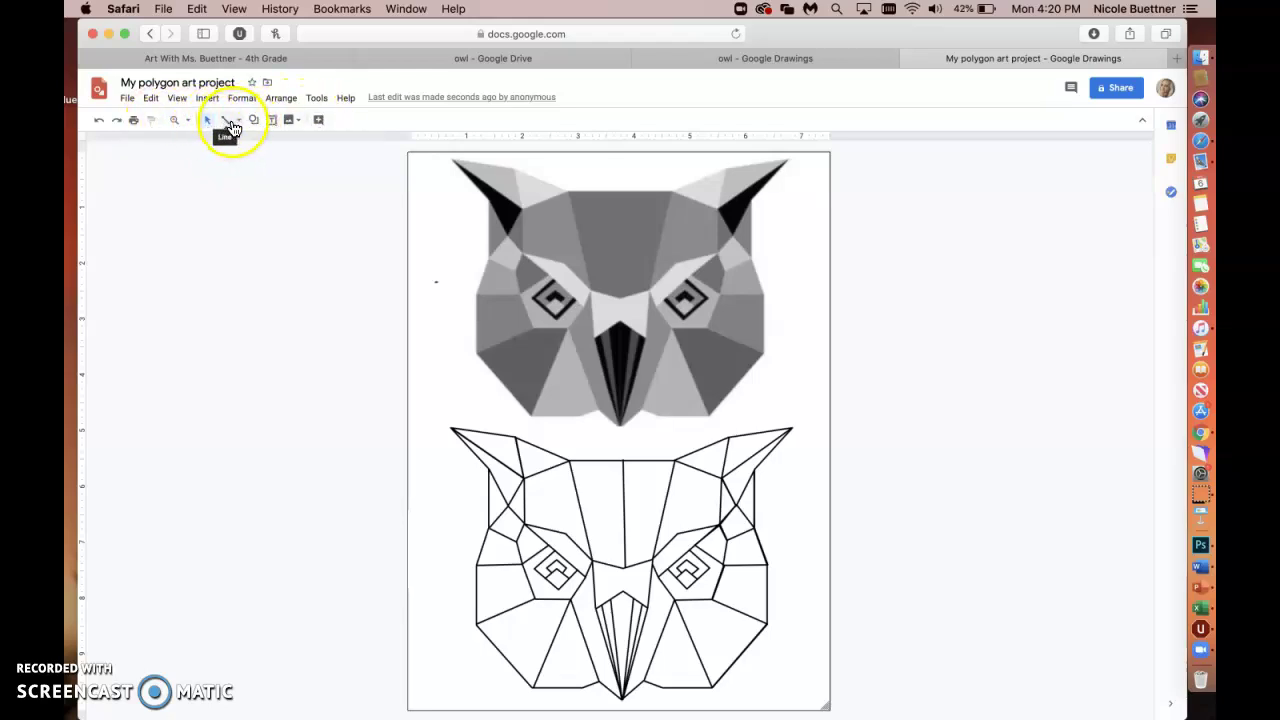
click(240, 126)
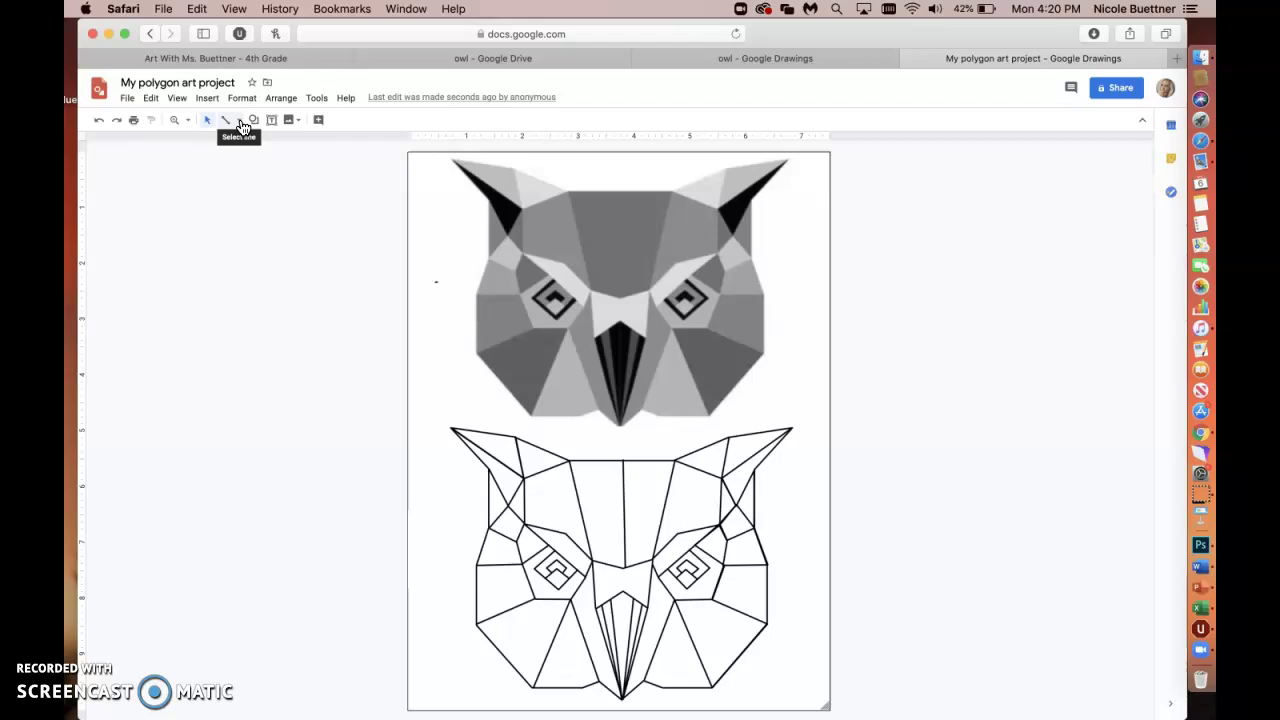
click(240, 126)
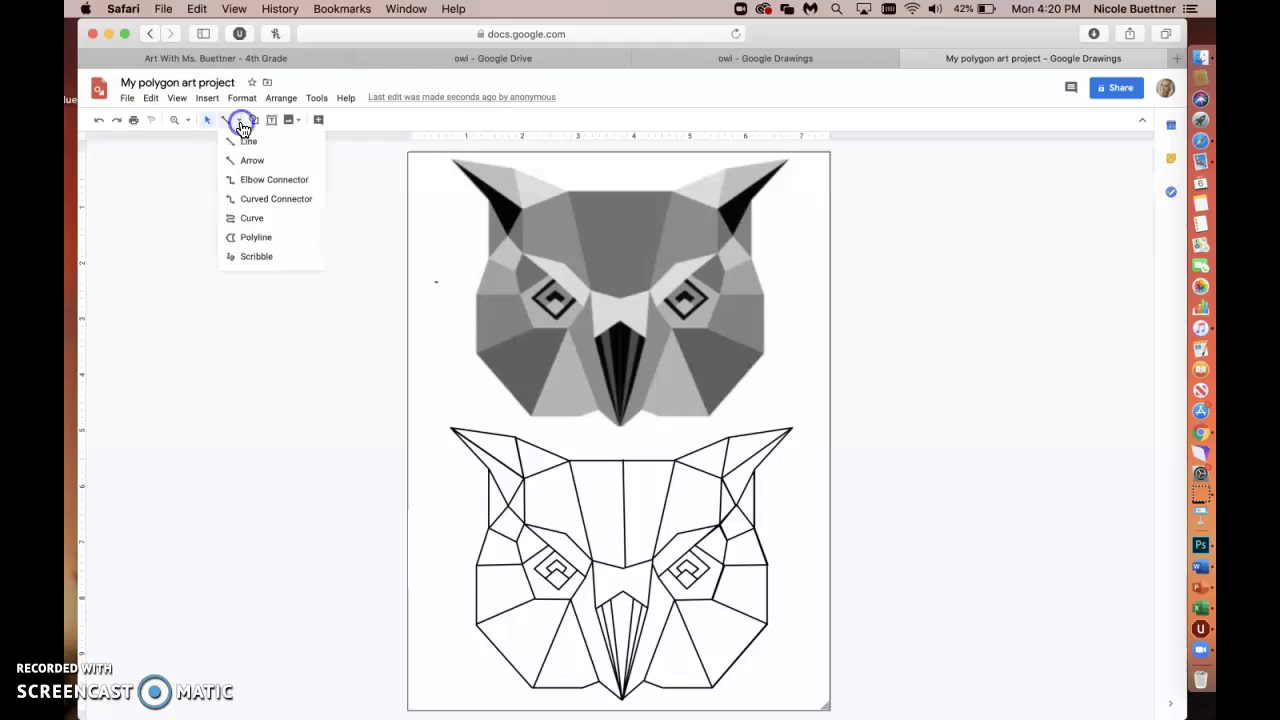
click(274, 243)
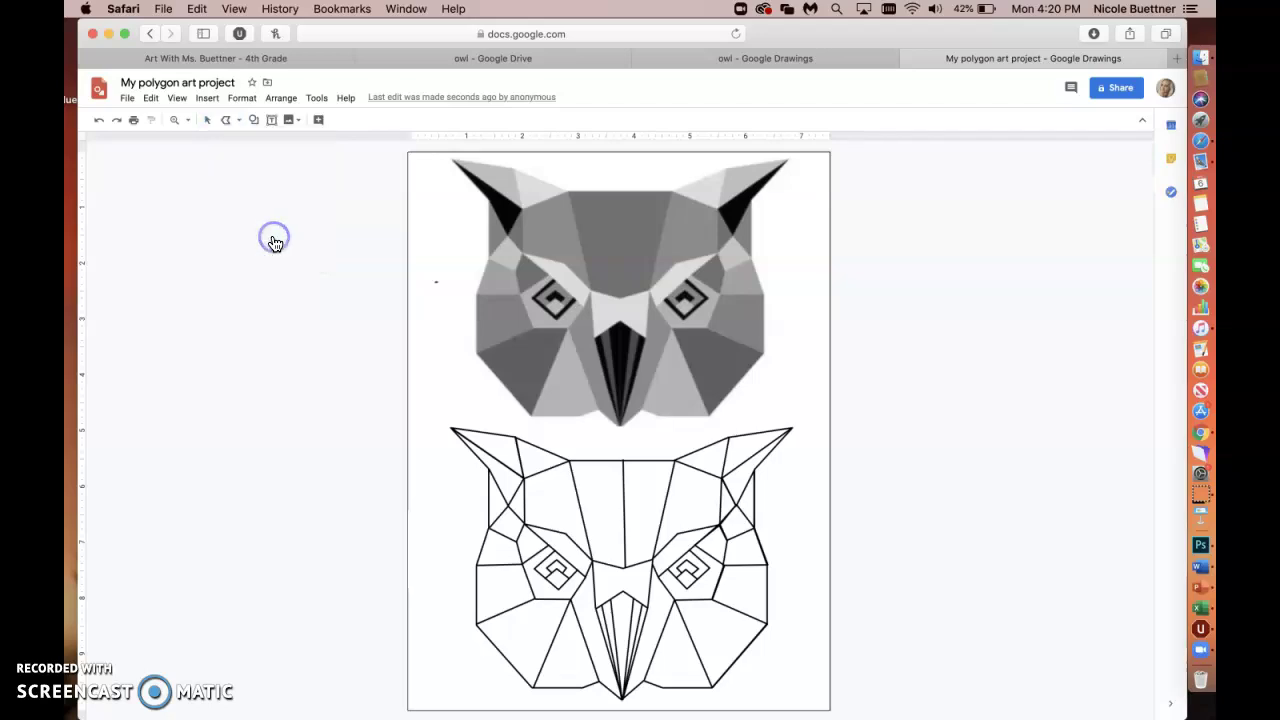
click(220, 247)
click(178, 310)
click(209, 394)
click(285, 364)
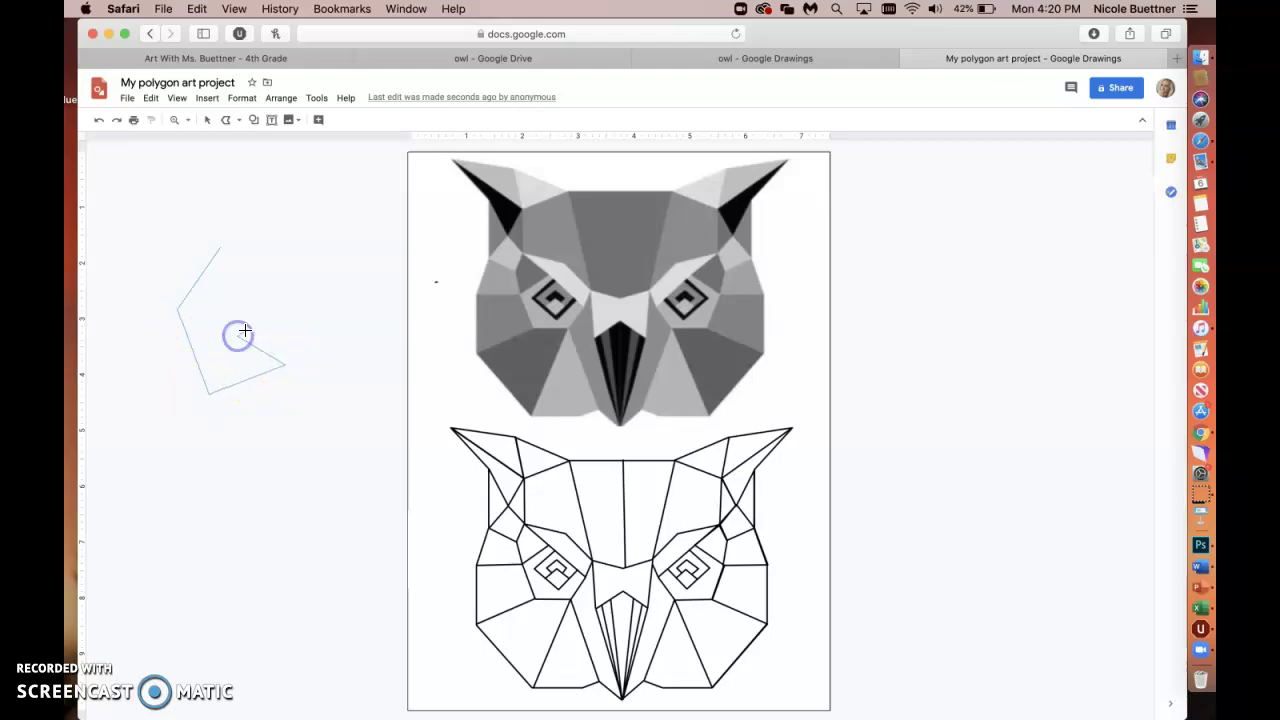
click(309, 295)
click(234, 292)
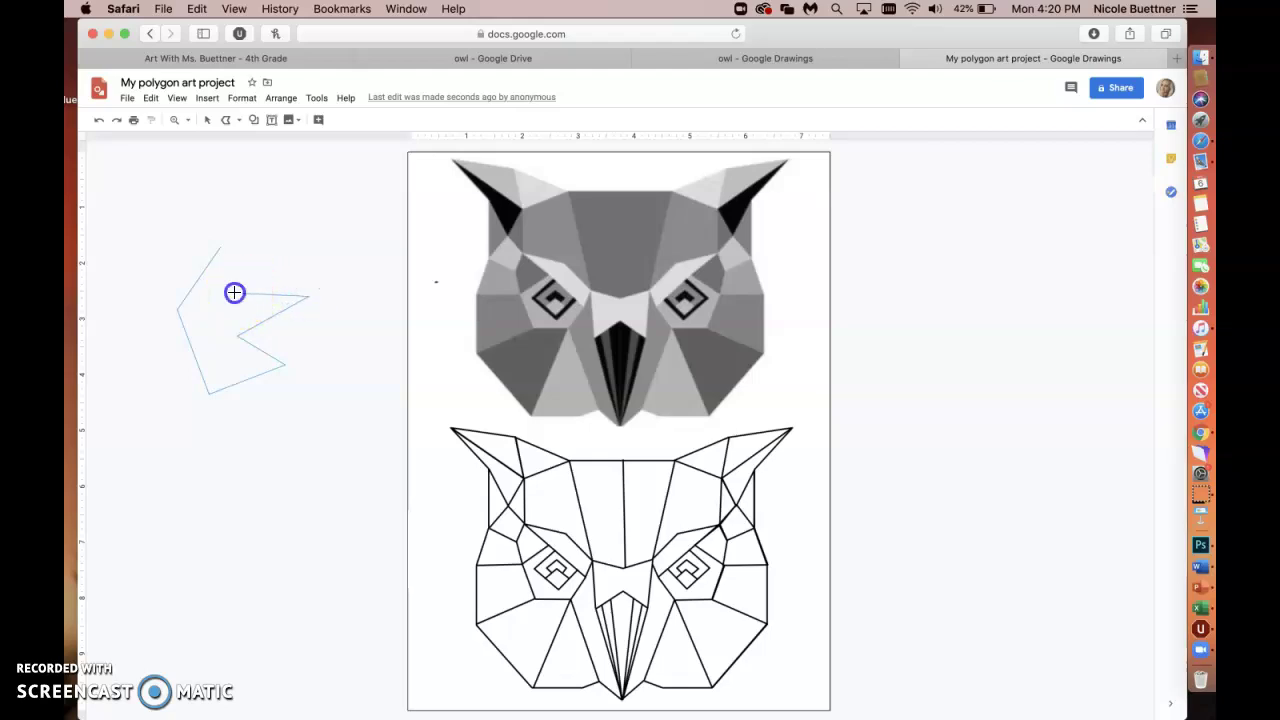
click(270, 238)
click(219, 249)
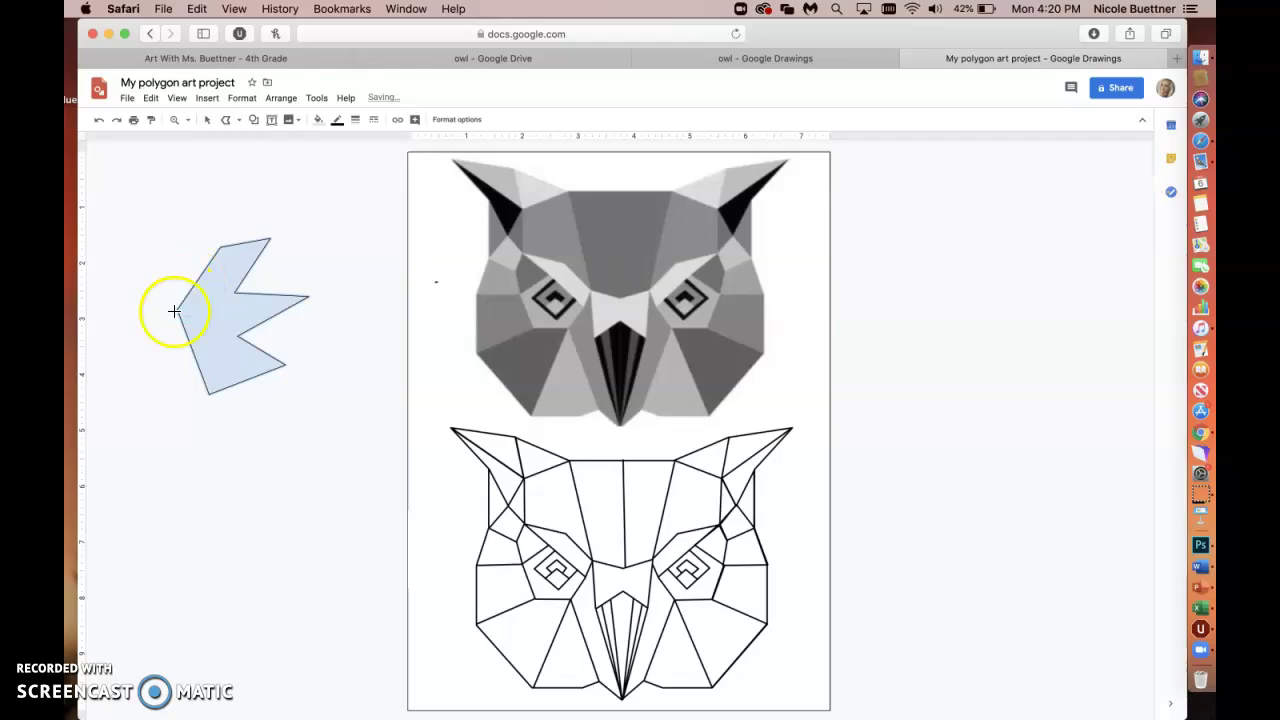
Step: Move the practice polygon slightly up and to the right, and fill it with orange
click(208, 121)
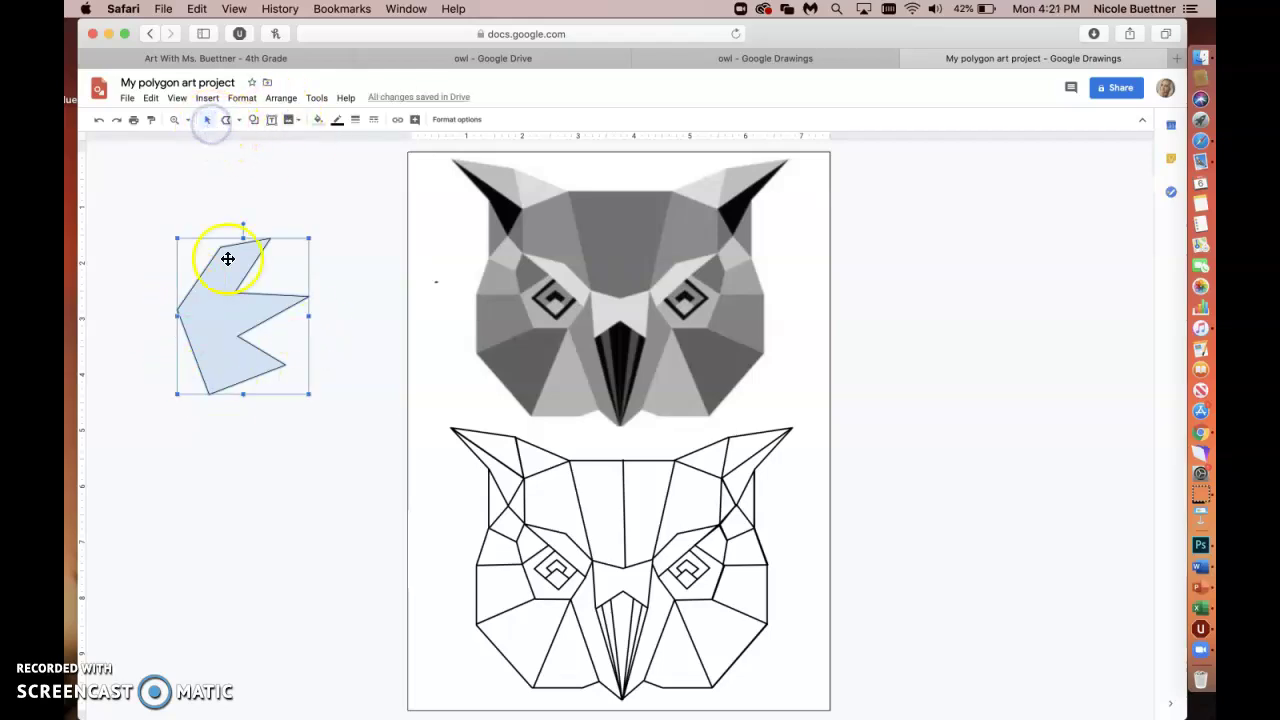
drag(223, 297, 262, 252)
click(318, 119)
click(349, 198)
Step: Give the orange polygon a red border and make the border thicker
click(338, 119)
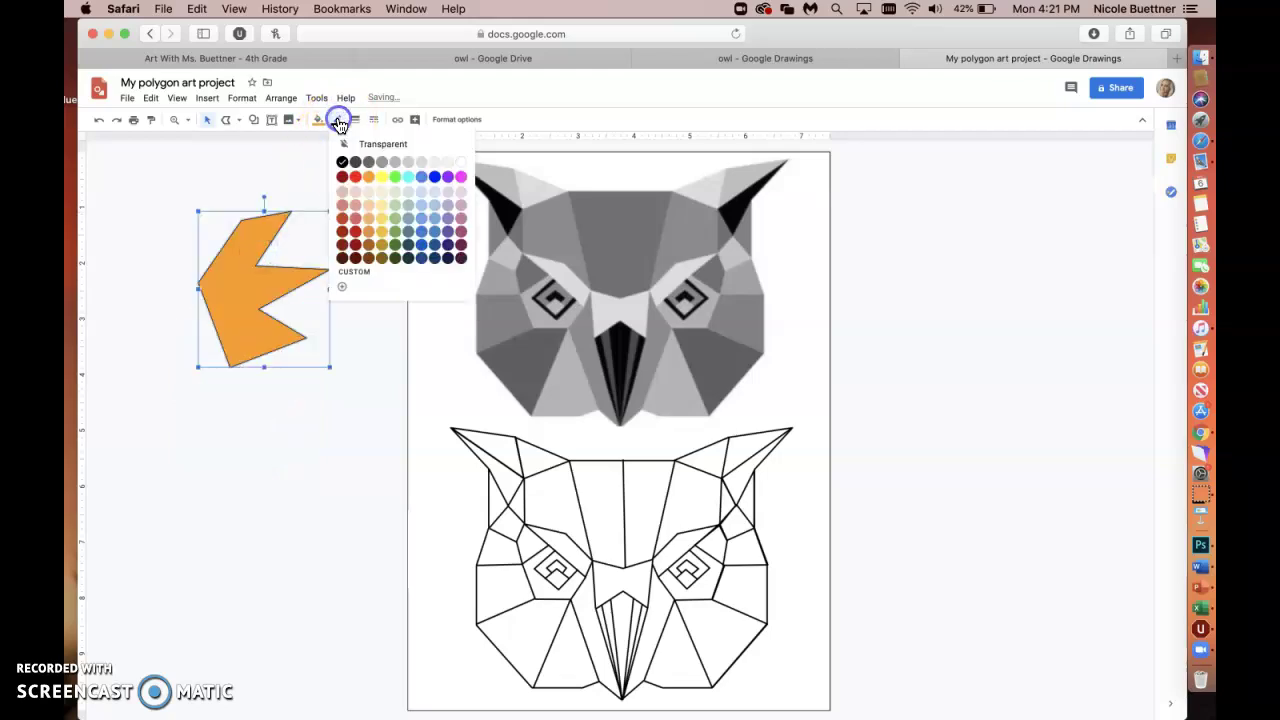
click(351, 163)
click(340, 122)
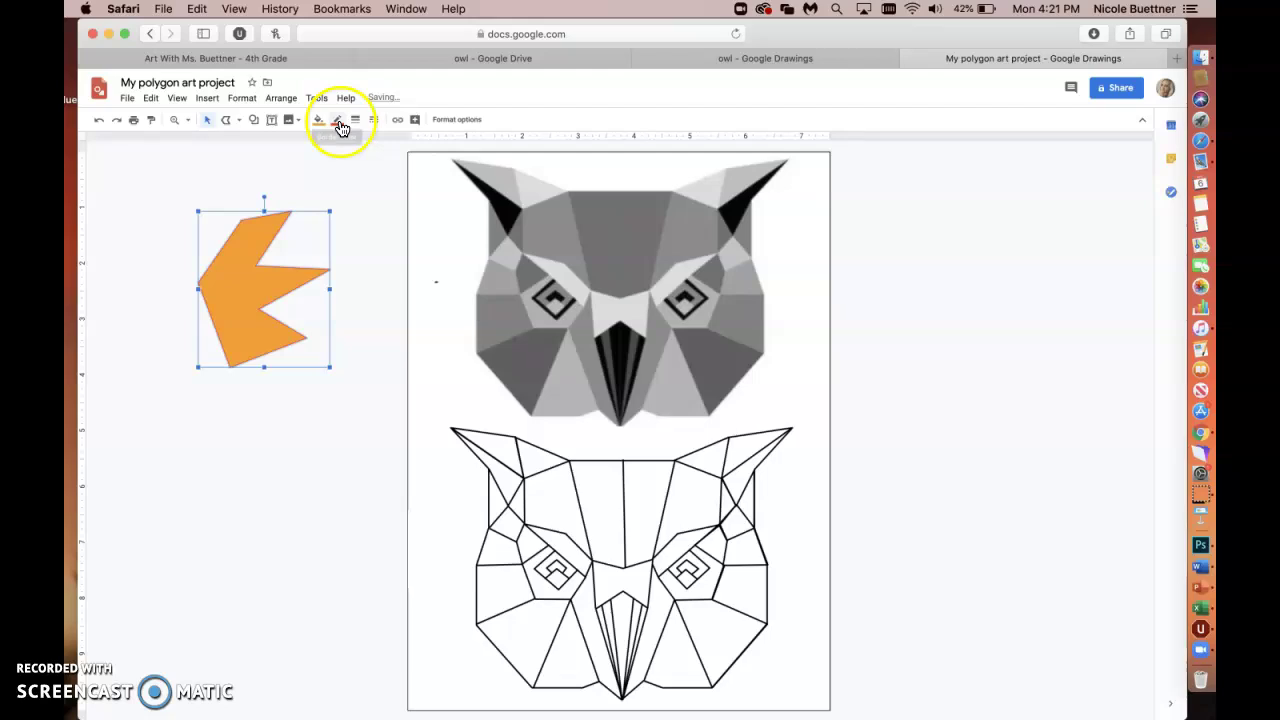
click(356, 121)
click(380, 223)
click(286, 204)
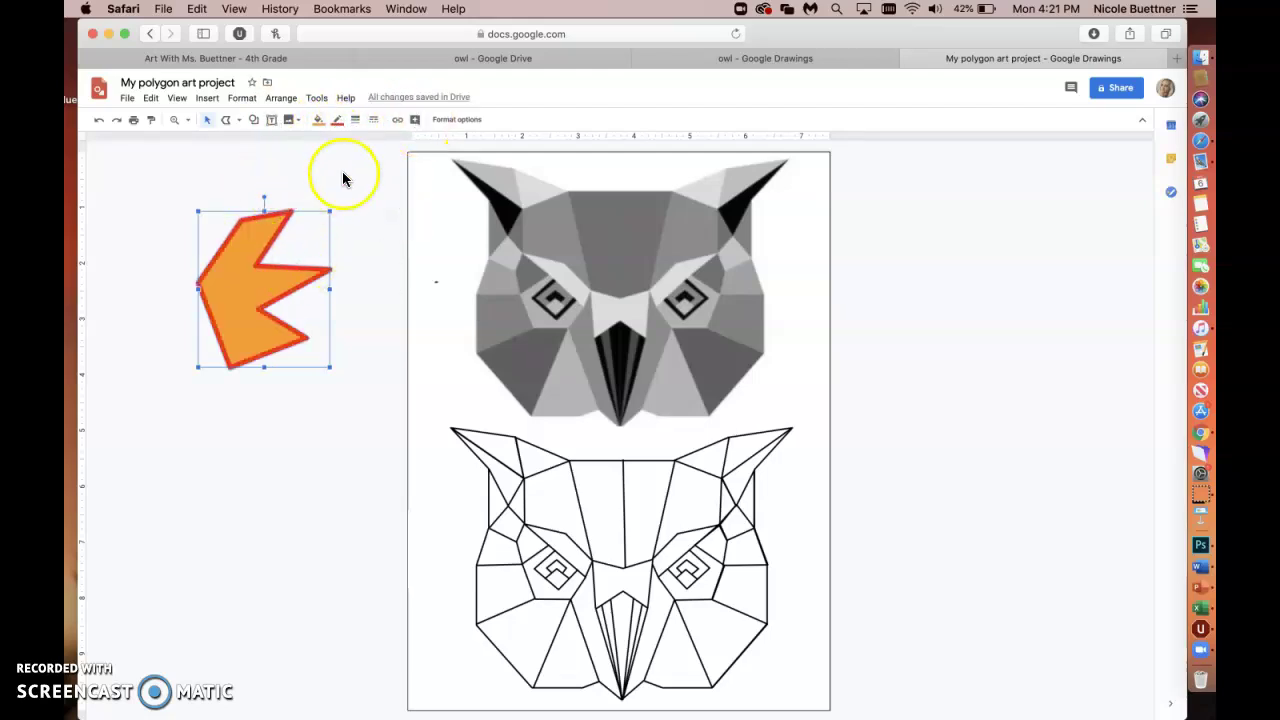
Step: Move the orange polygon slightly down, and try out squashing its height, rotating it and undoing changes
drag(254, 259, 254, 279)
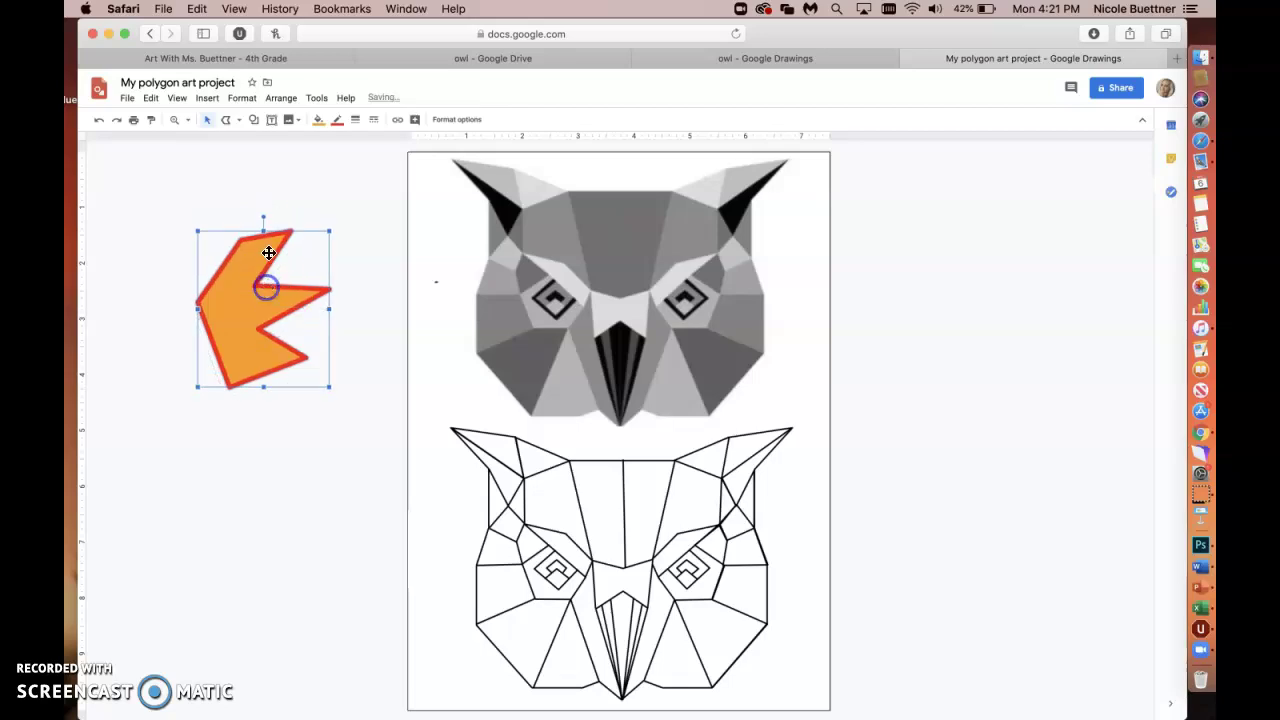
drag(263, 217, 263, 289)
drag(269, 217, 266, 226)
key(super+z)
drag(257, 291, 259, 286)
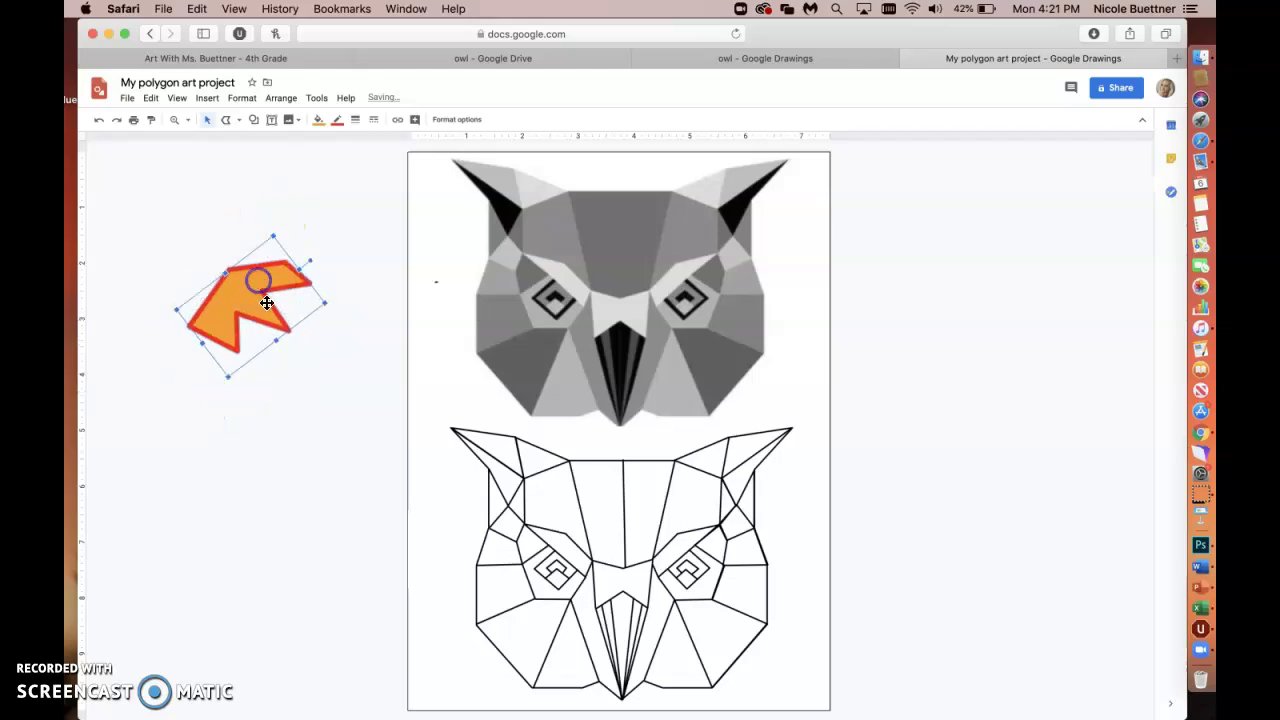
drag(274, 346, 309, 354)
key(super+z)
Step: Edit the orange polygon's points, moving several corners individually to reshape its outline
click(262, 308)
click(252, 327)
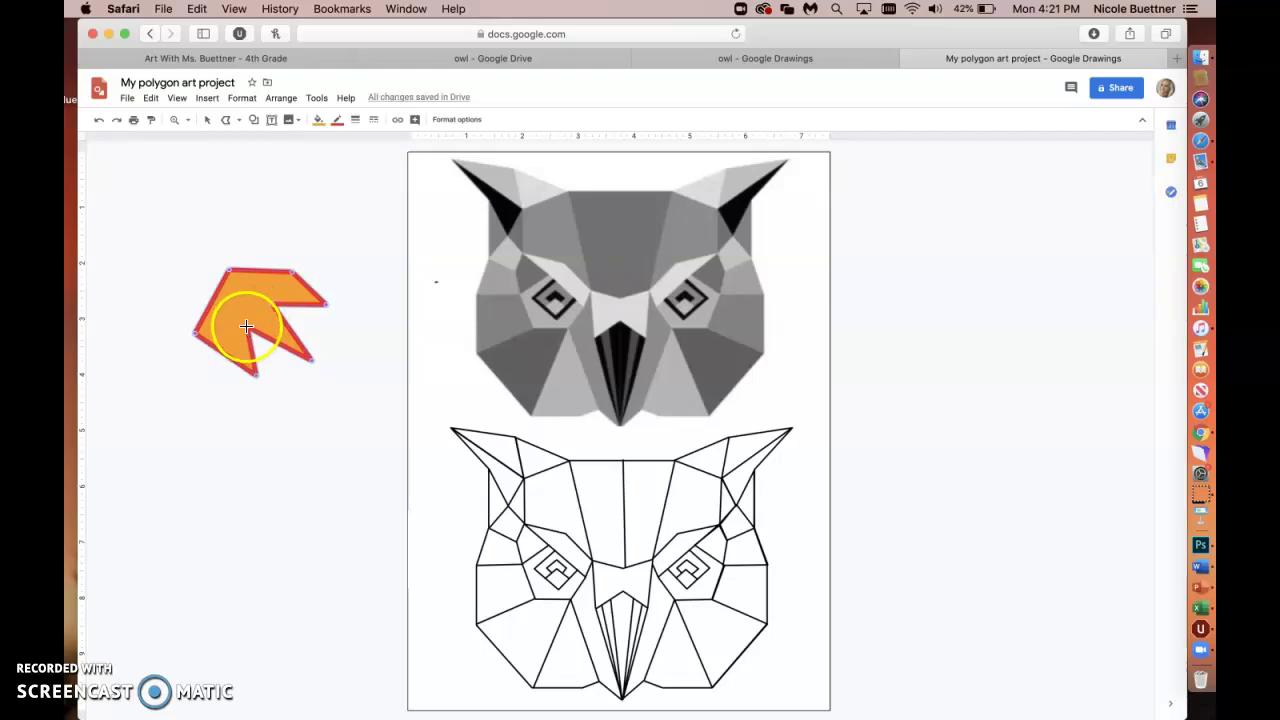
drag(282, 406, 214, 387)
drag(192, 333, 157, 282)
click(229, 269)
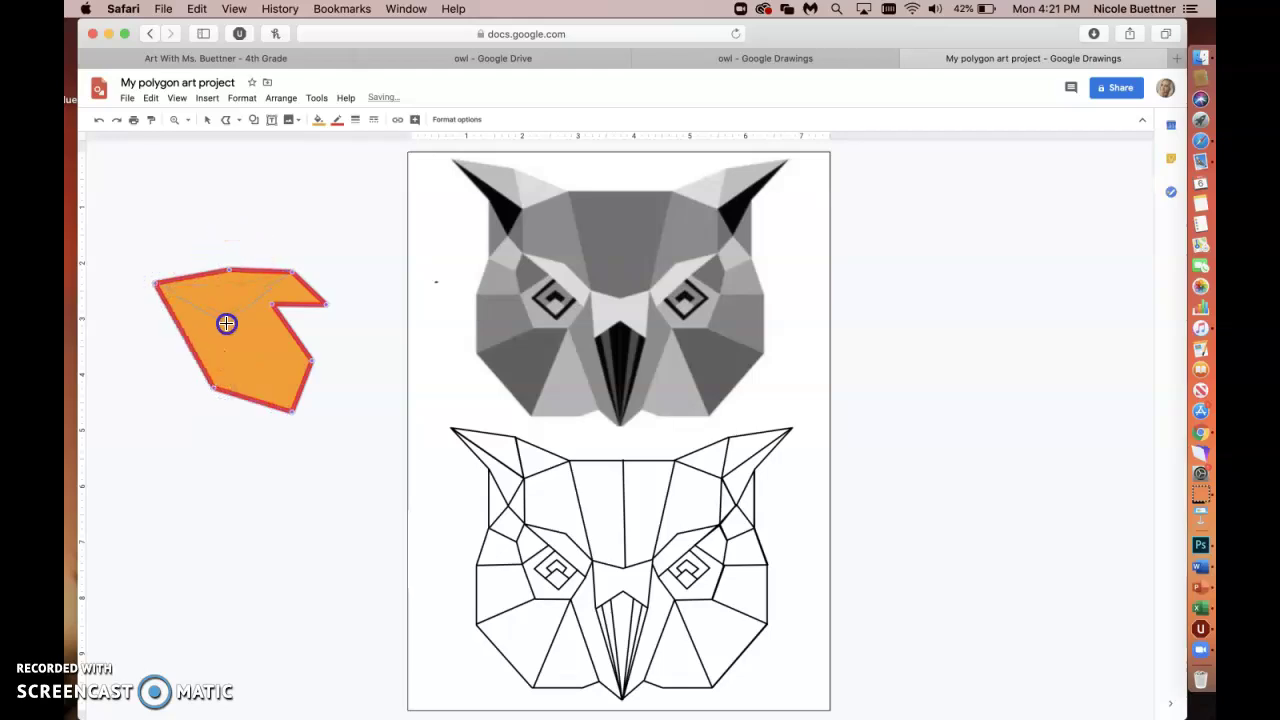
drag(226, 323, 226, 322)
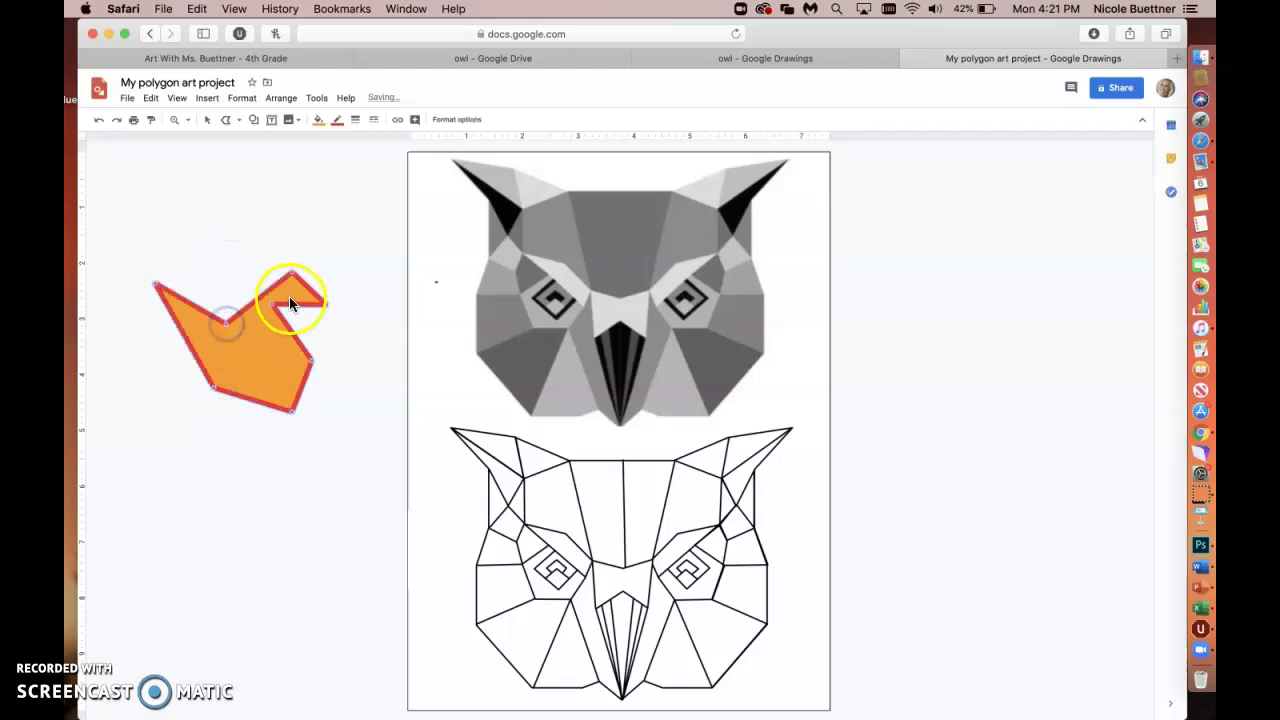
Step: Draw a second closed, many-sided polyline shape above the first orange polygon
click(241, 122)
click(257, 234)
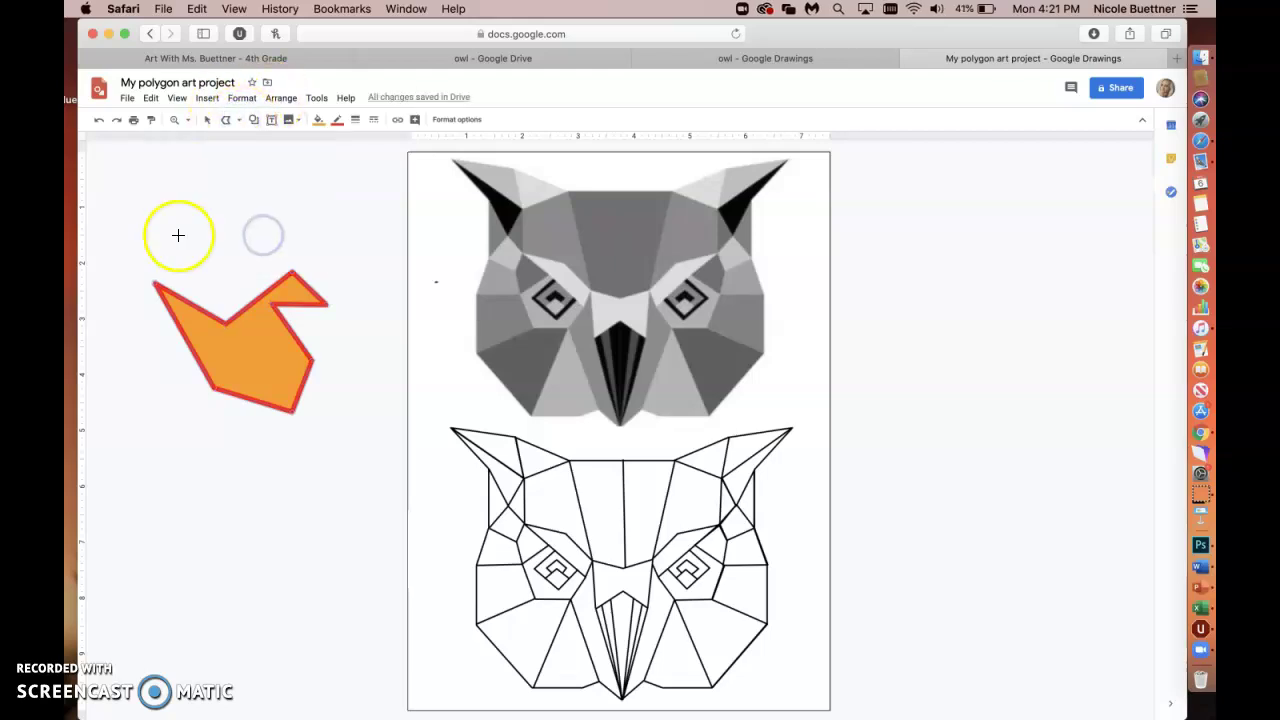
click(160, 189)
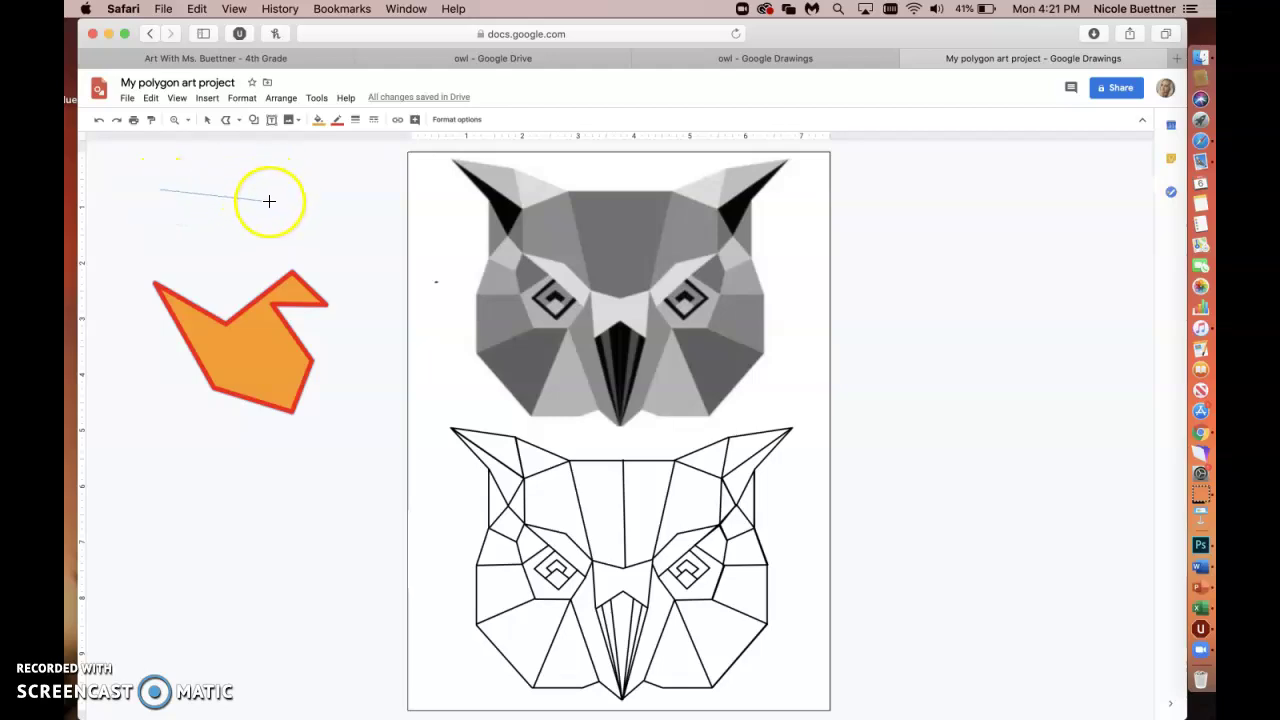
click(274, 165)
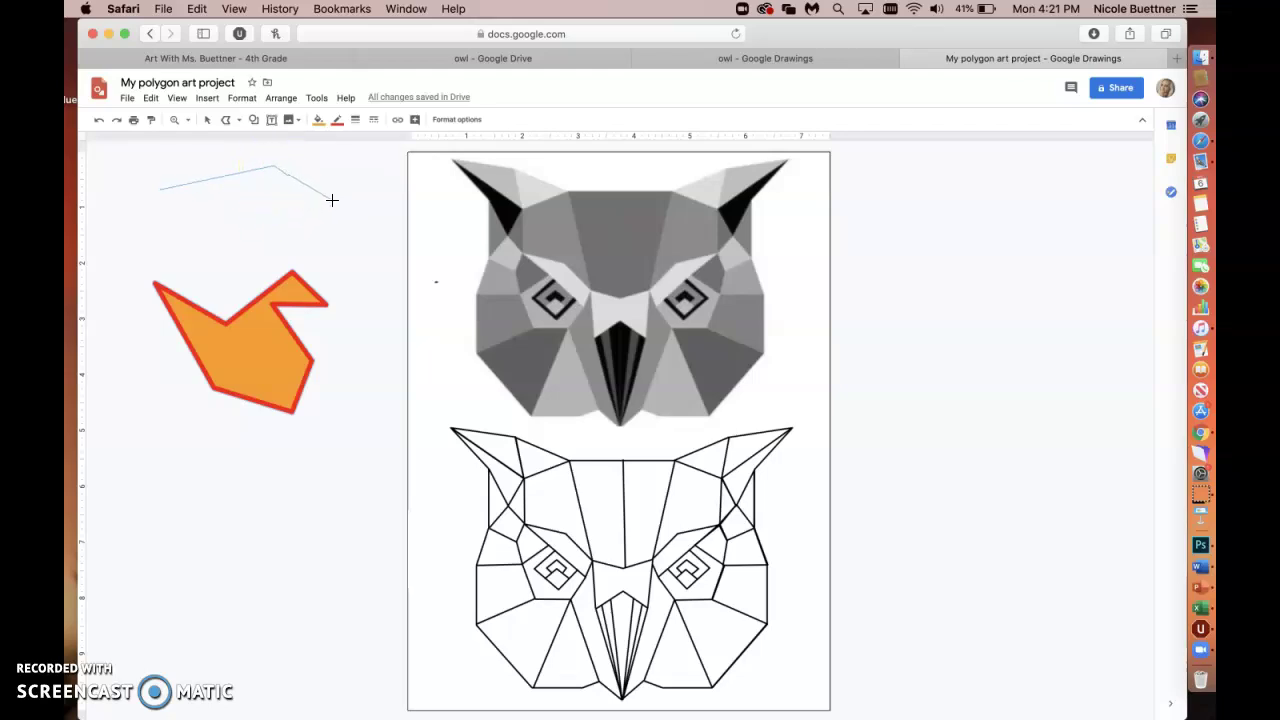
click(360, 212)
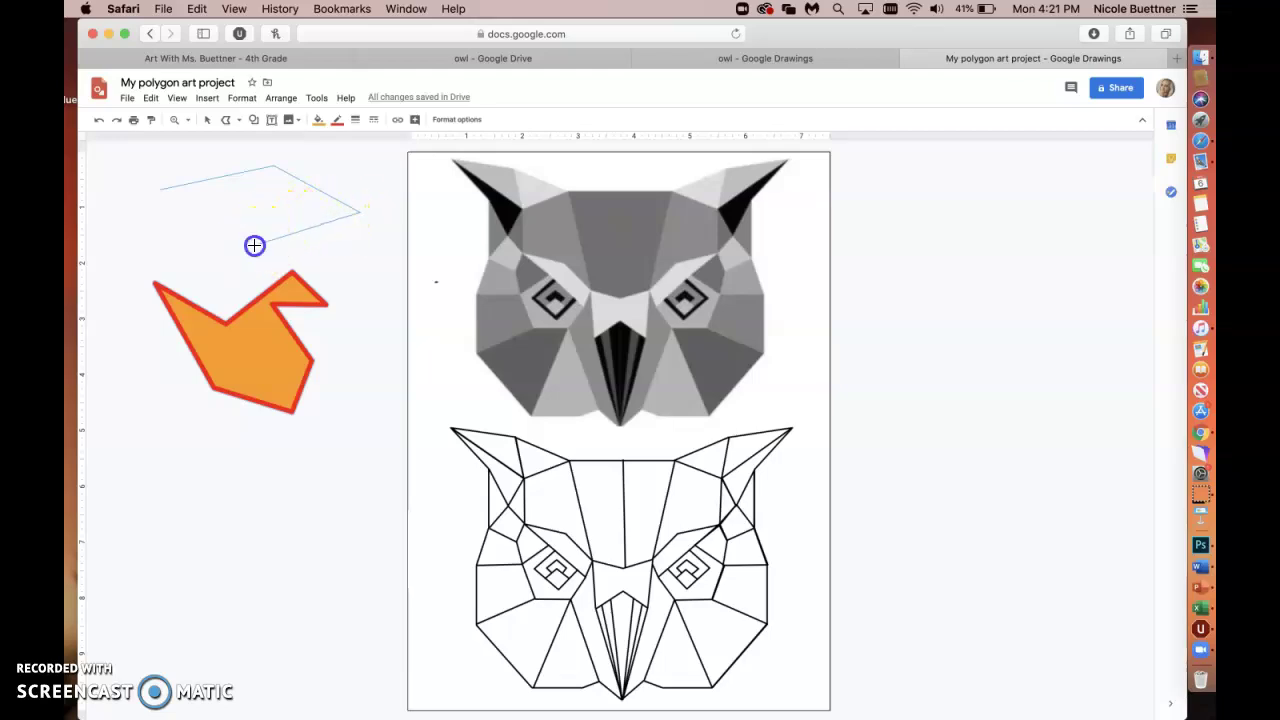
click(194, 256)
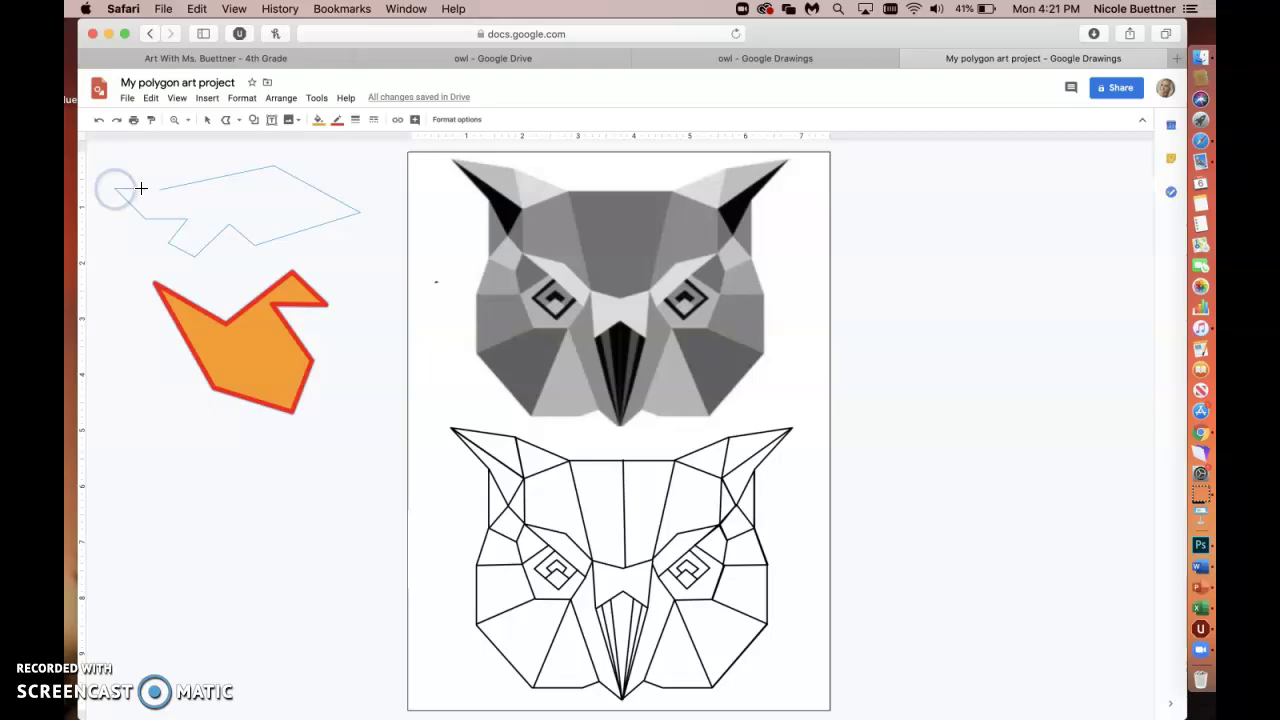
click(162, 188)
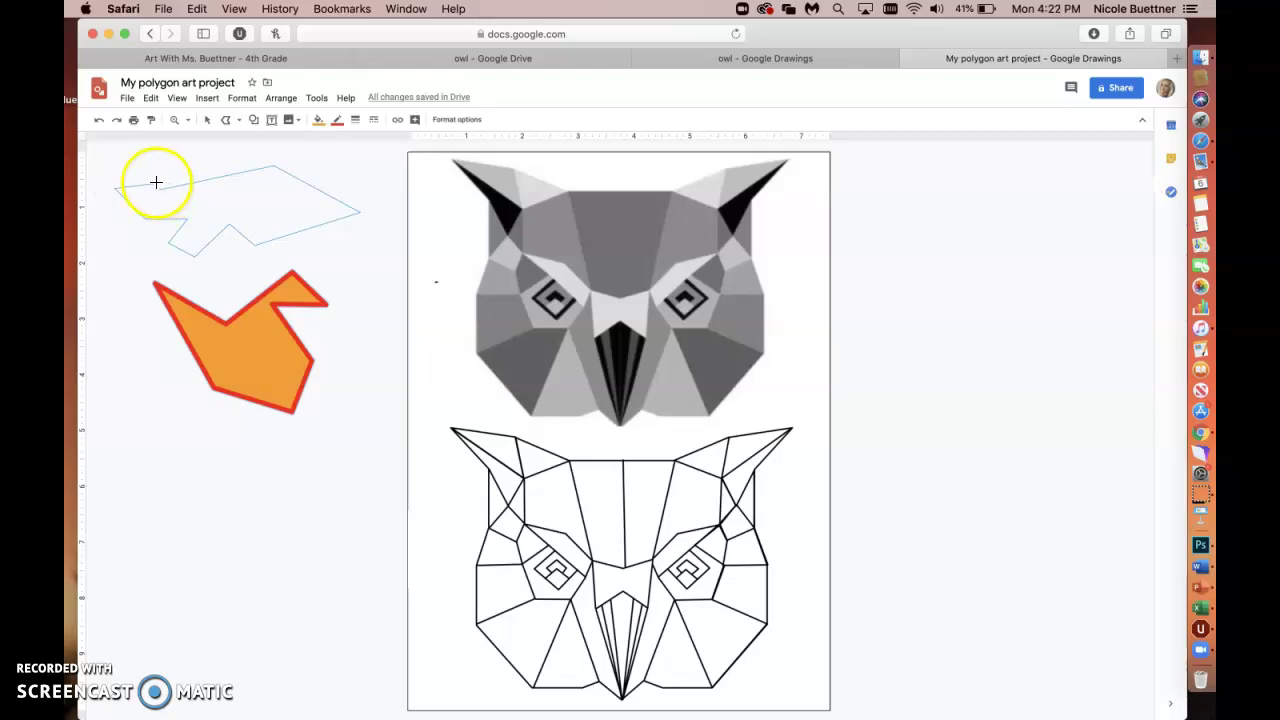
click(162, 188)
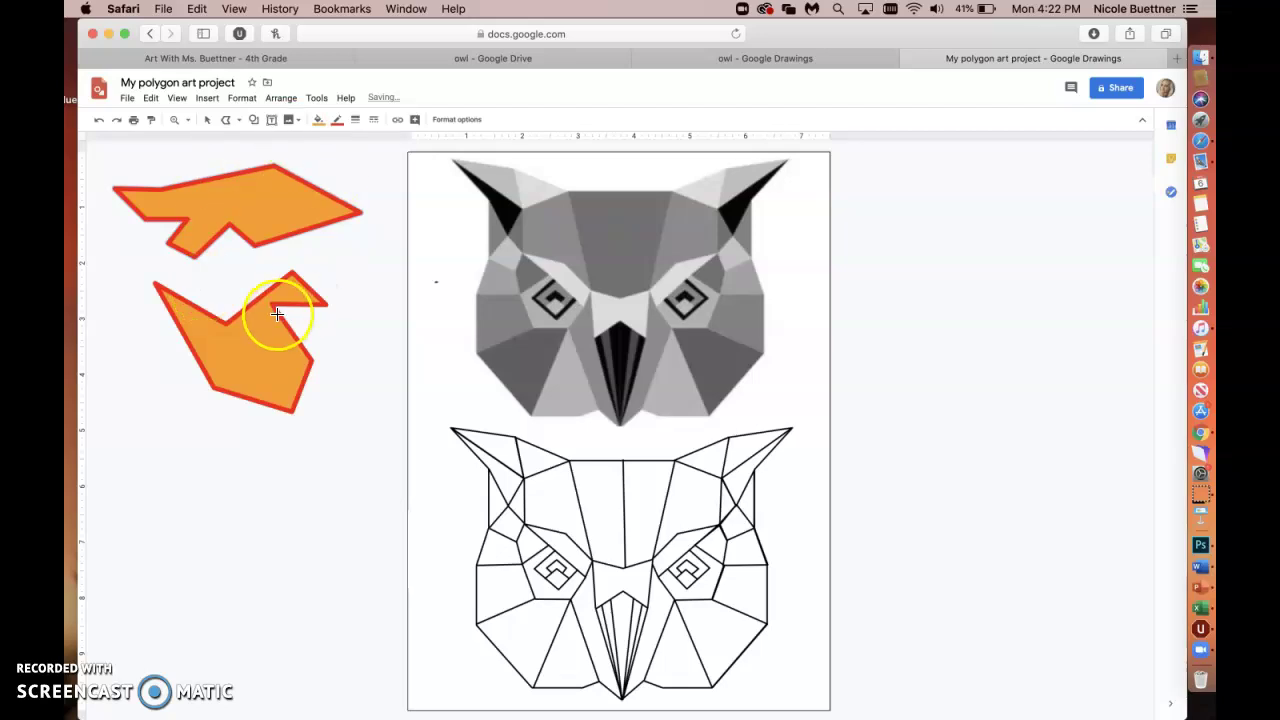
Step: Select the second orange polygon and move it slightly to the left
click(207, 119)
click(214, 206)
mouse_move(214, 206)
mouse_down()
mouse_move(206, 231)
mouse_move(202, 207)
mouse_up()
Step: Draw an open seven-point polyline below the two orange polygons and delete it
click(228, 121)
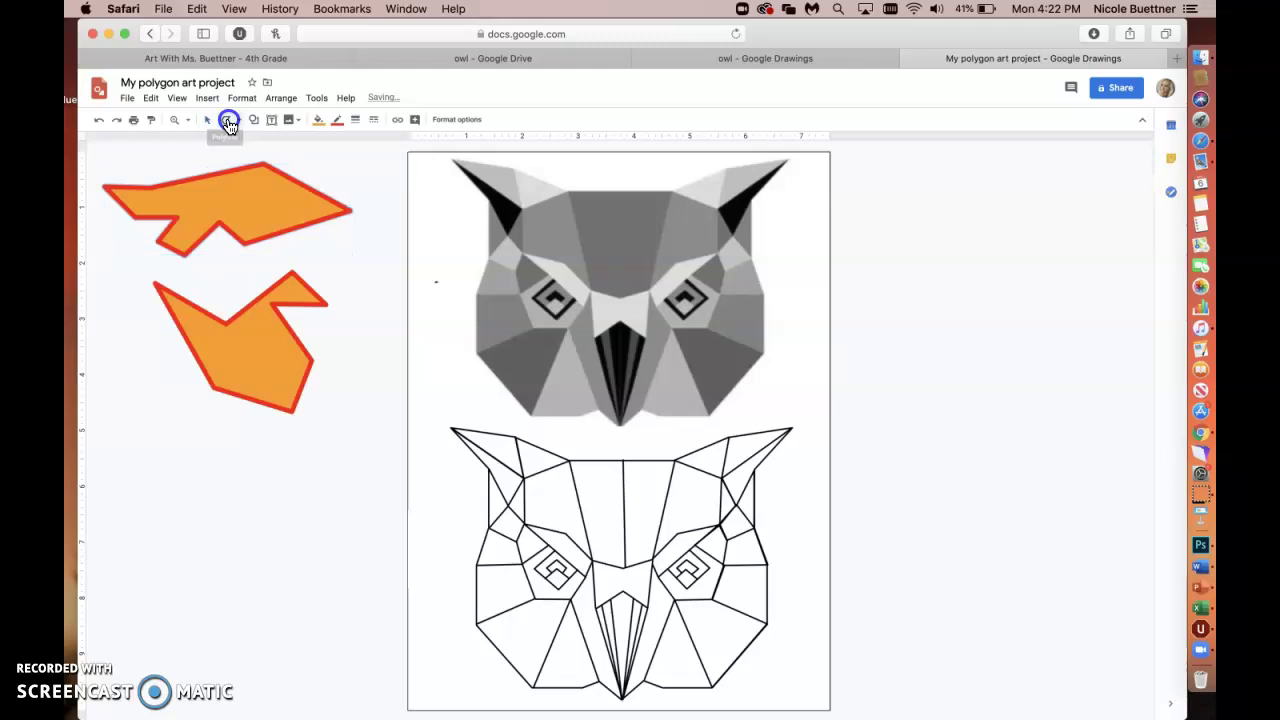
click(200, 508)
click(177, 464)
click(286, 444)
click(338, 505)
click(274, 580)
click(266, 513)
double_click(241, 481)
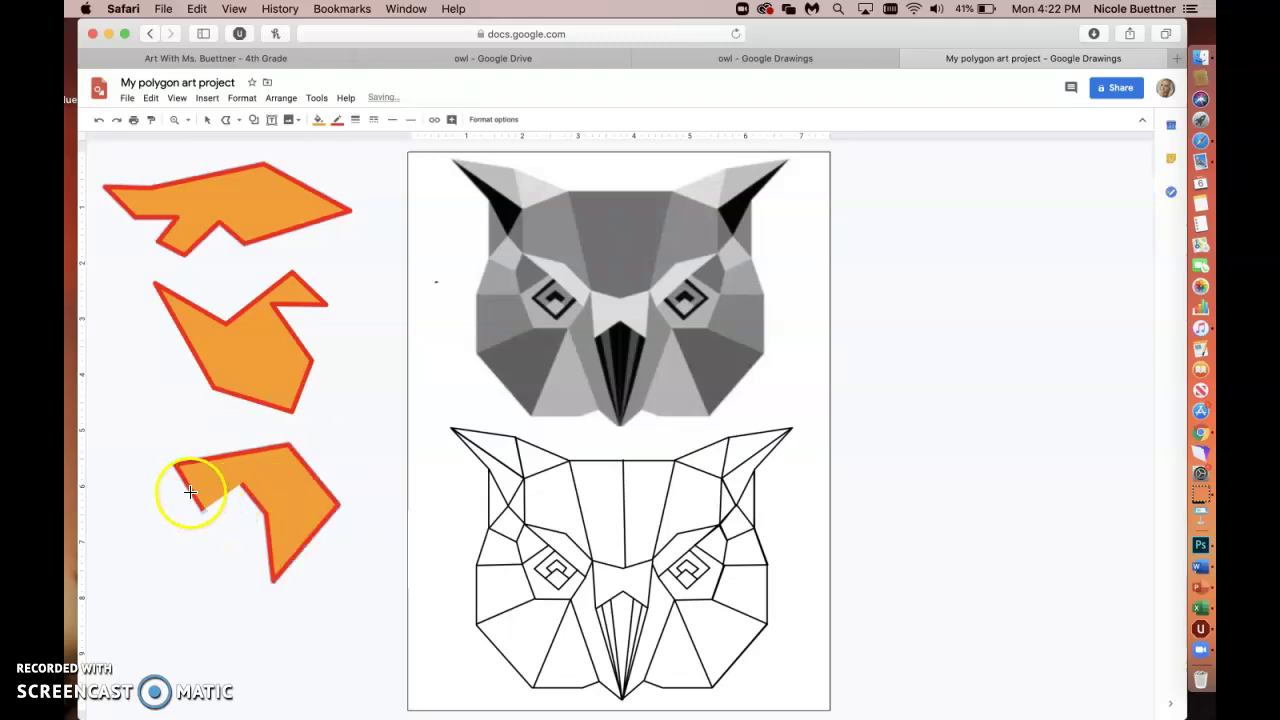
click(208, 119)
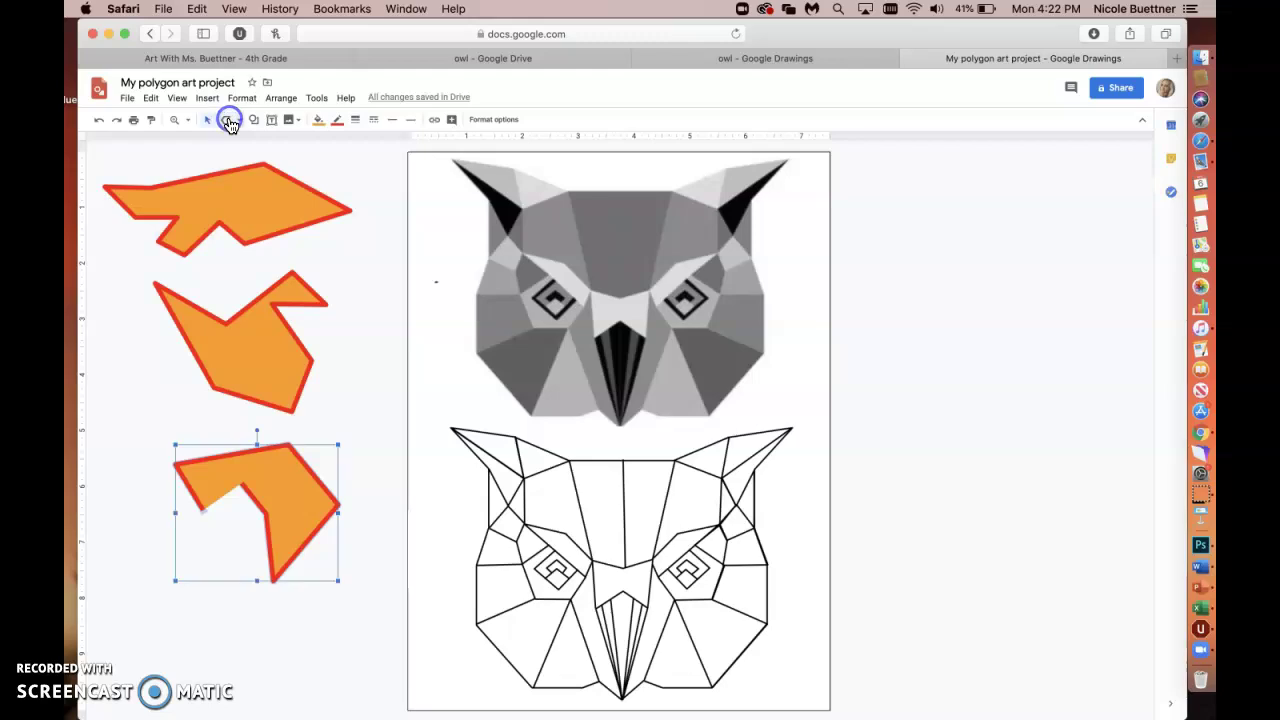
key(Delete)
Step: Draw a closed seven-cornered polyline shape below the two orange polygons
click(226, 120)
click(143, 475)
click(228, 455)
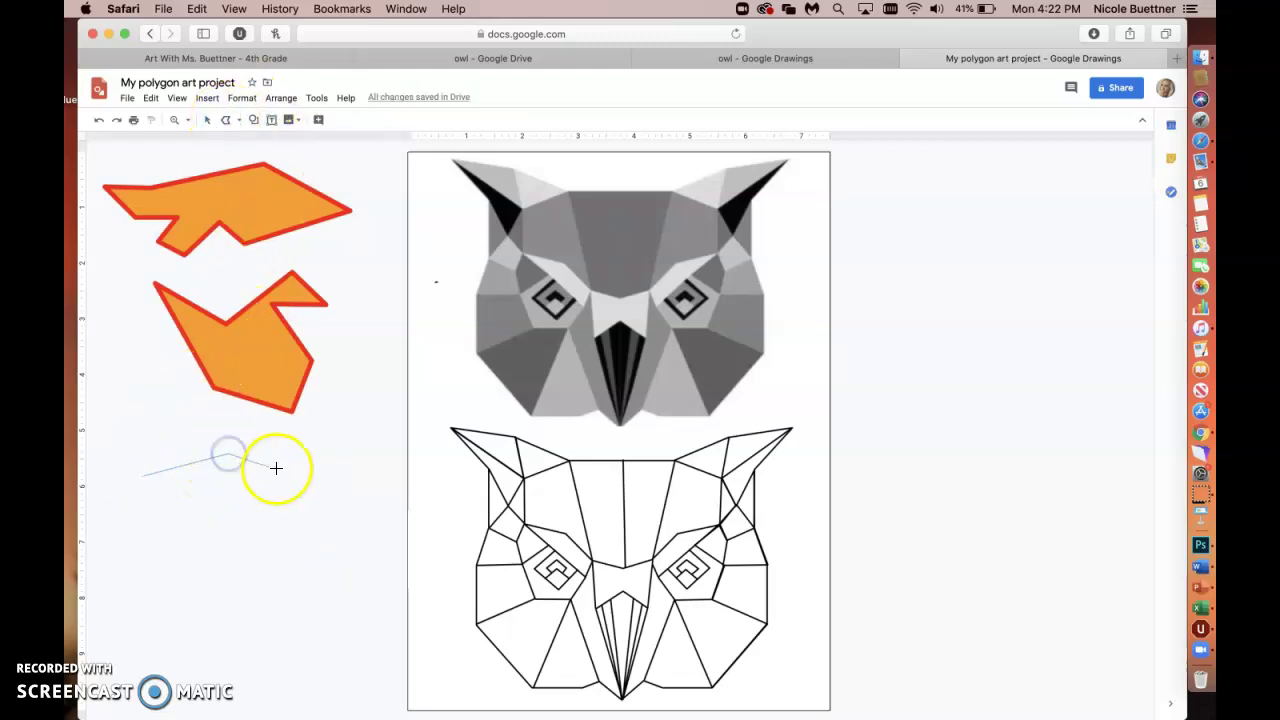
click(296, 473)
click(286, 568)
click(247, 517)
click(195, 505)
click(180, 582)
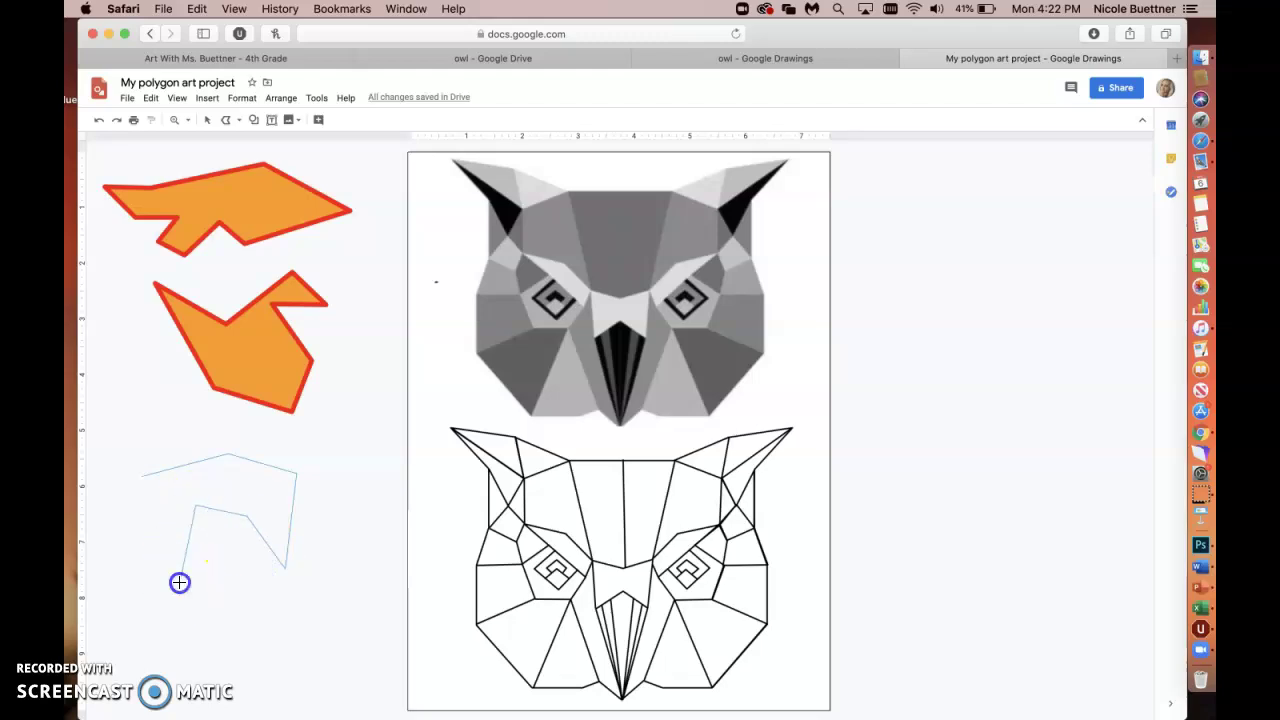
click(142, 477)
Step: Fill the new polygon with dark green and move it up so it overlaps the lower orange polygon
click(317, 121)
click(368, 268)
click(208, 119)
drag(231, 478, 266, 363)
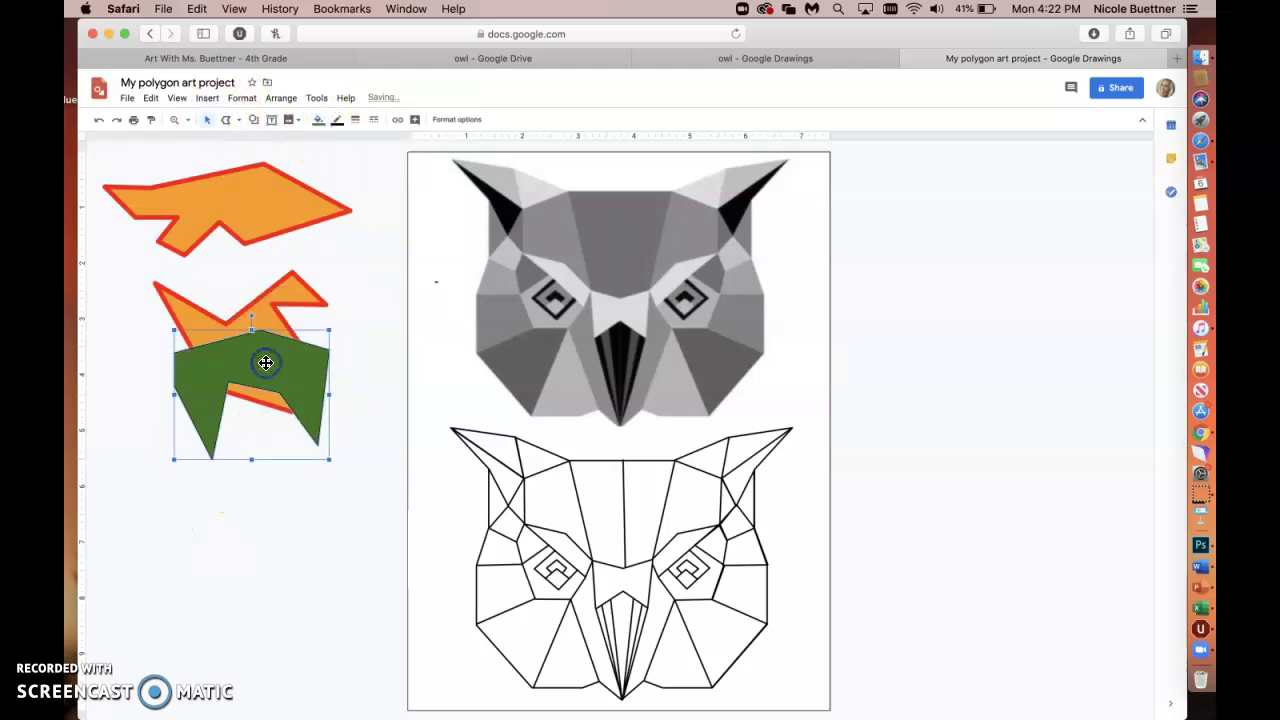
Step: Delete the green polygon and the orange practice polygons
key(BackSpace)
click(246, 184)
key(Delete)
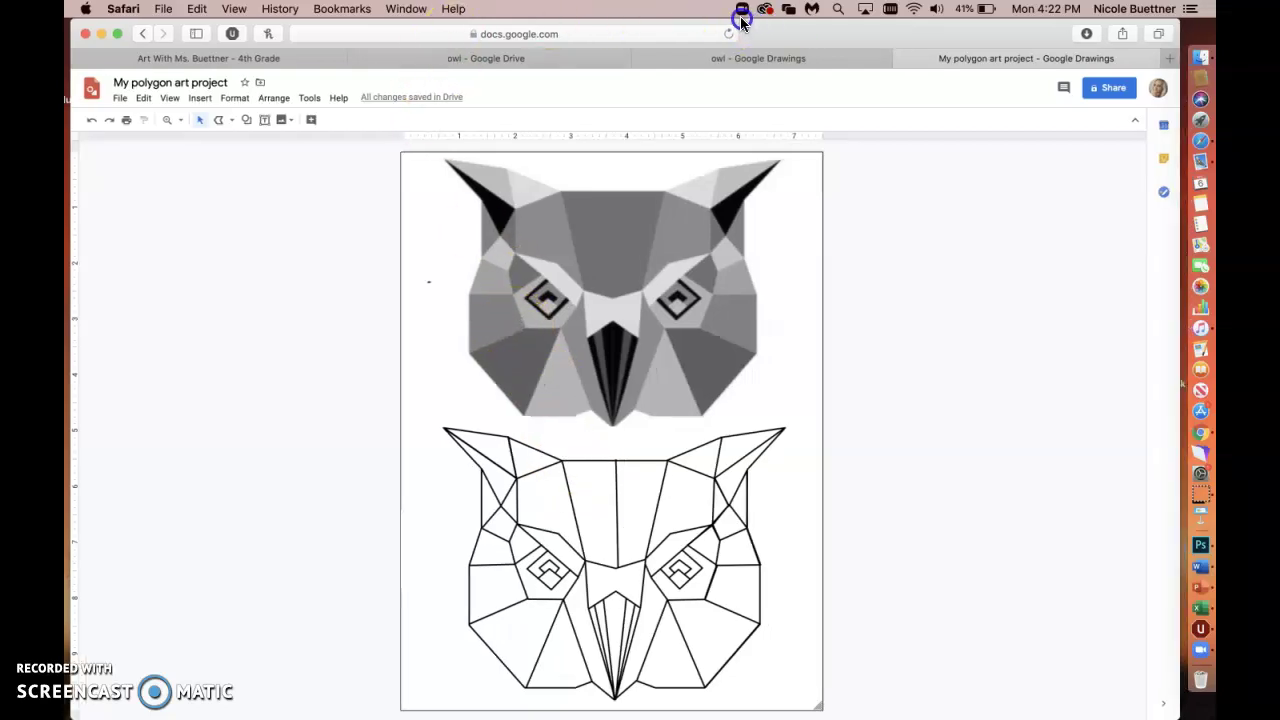
Step: Trace the left half of the outlined owl's central forehead with a closed four-cornered polyline
click(227, 119)
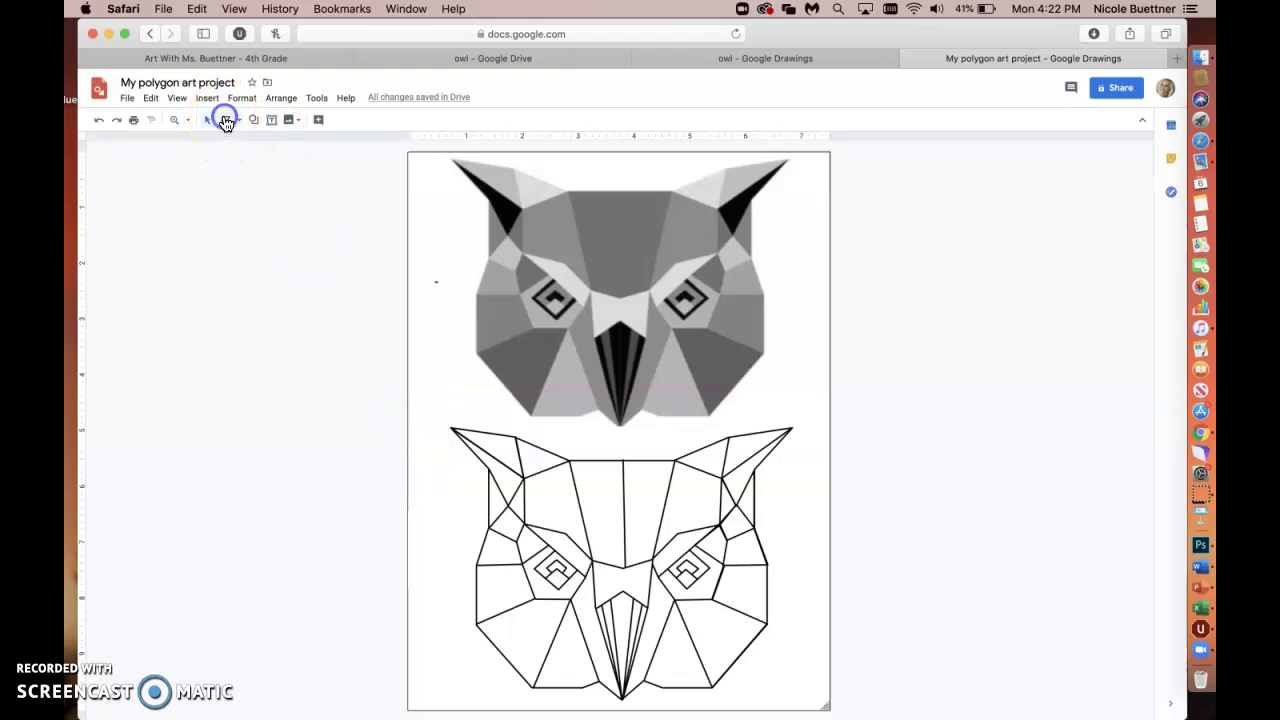
click(174, 120)
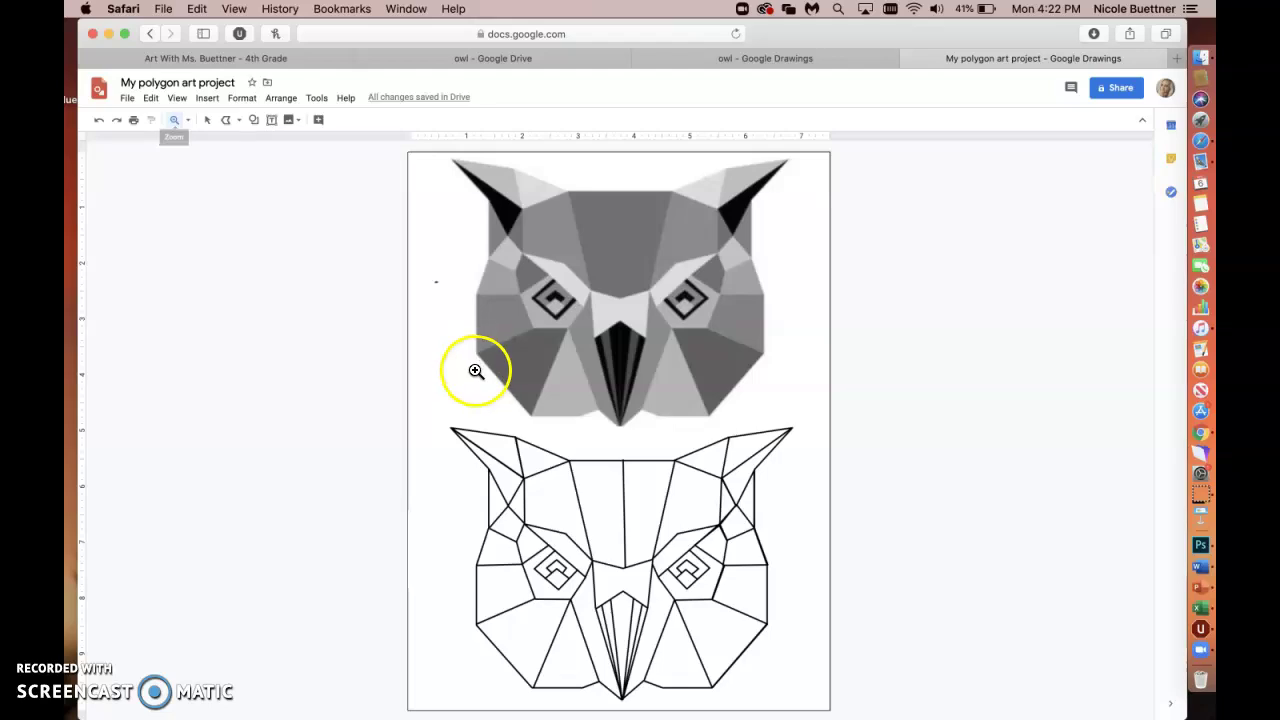
click(603, 540)
scroll(600, 540, down, 3)
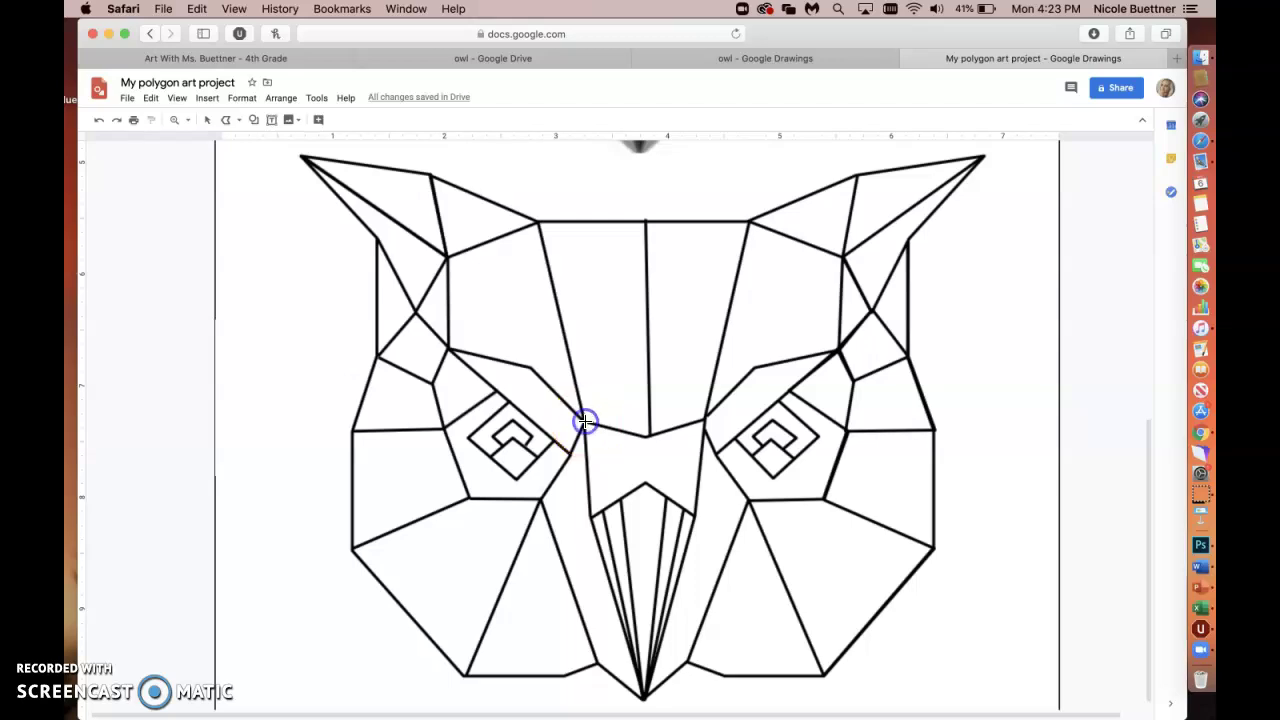
mouse_move(578, 398)
mouse_down()
mouse_move(534, 280)
mouse_move(537, 229)
mouse_move(511, 255)
mouse_move(538, 222)
mouse_up()
drag(538, 220, 538, 220)
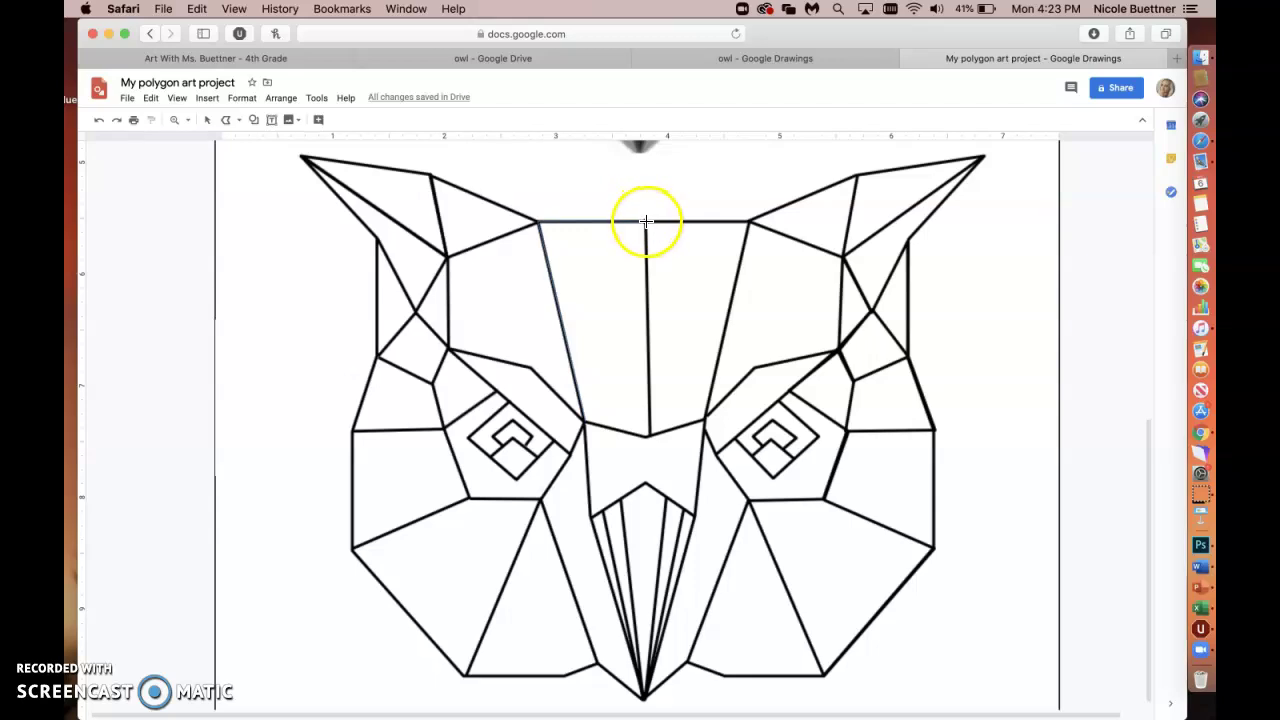
mouse_move(646, 221)
mouse_down()
mouse_move(651, 434)
mouse_move(585, 422)
mouse_up()
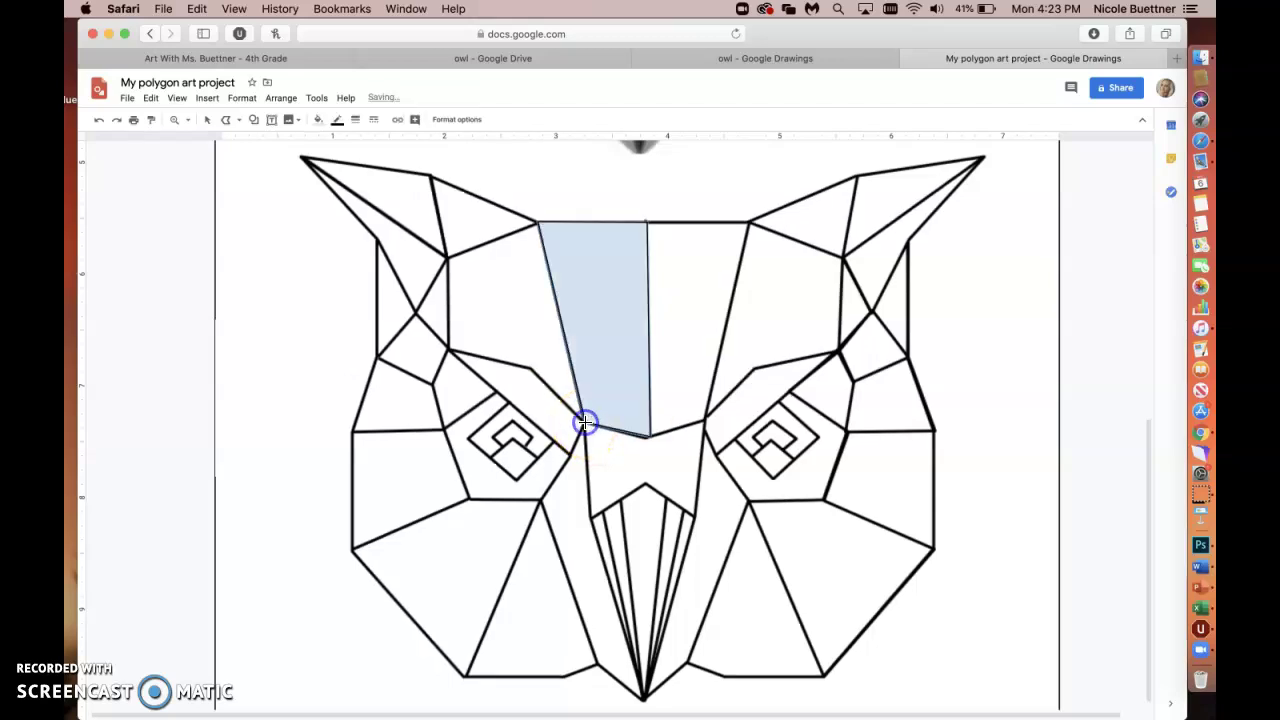
click(642, 228)
Step: Check the grey reference owl's shading, and examine the red owl example and the numbered value scale on the class website
scroll(598, 306, up, 10)
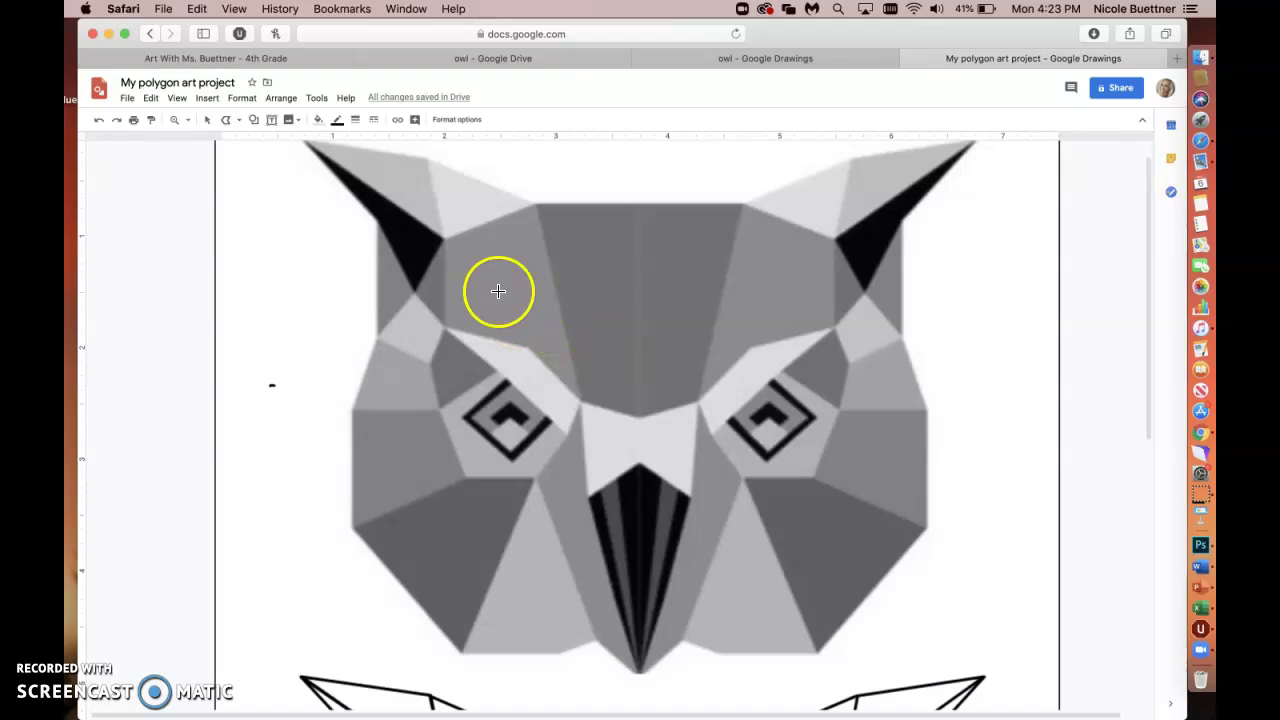
scroll(552, 459, down, 5)
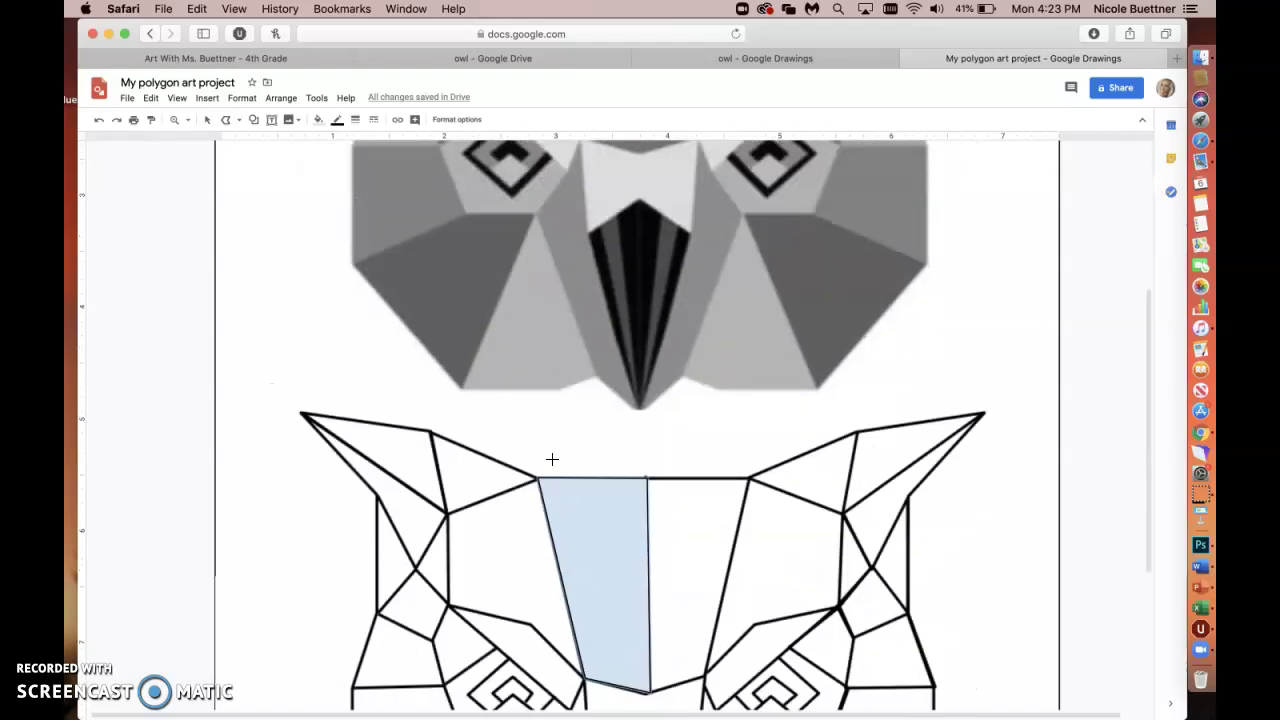
click(320, 58)
scroll(597, 265, up, 10)
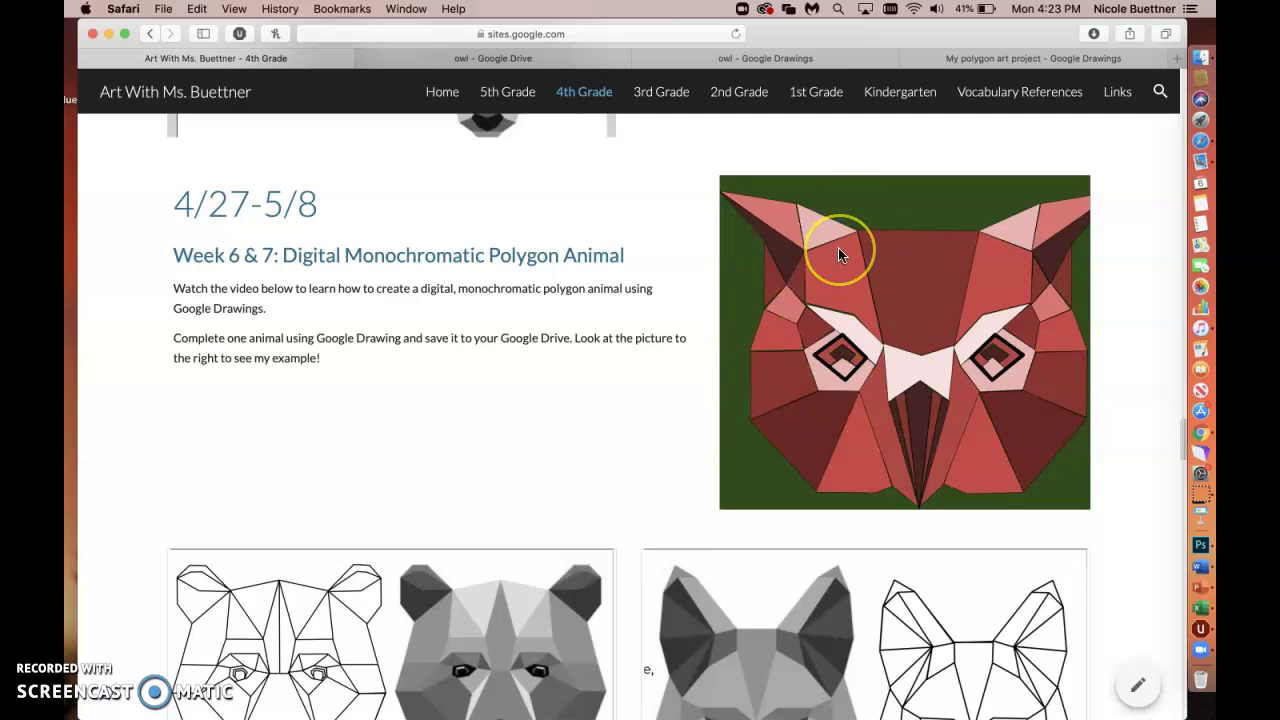
scroll(780, 294, up, 5)
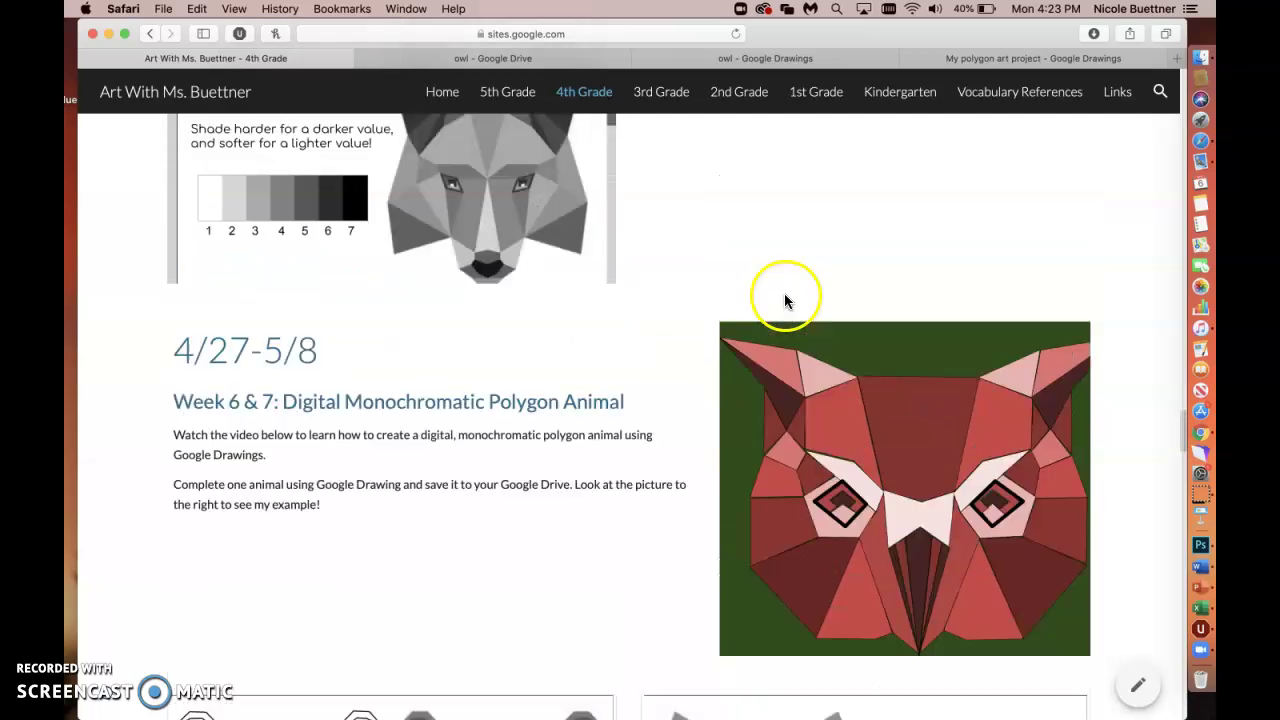
scroll(400, 345, up, 3)
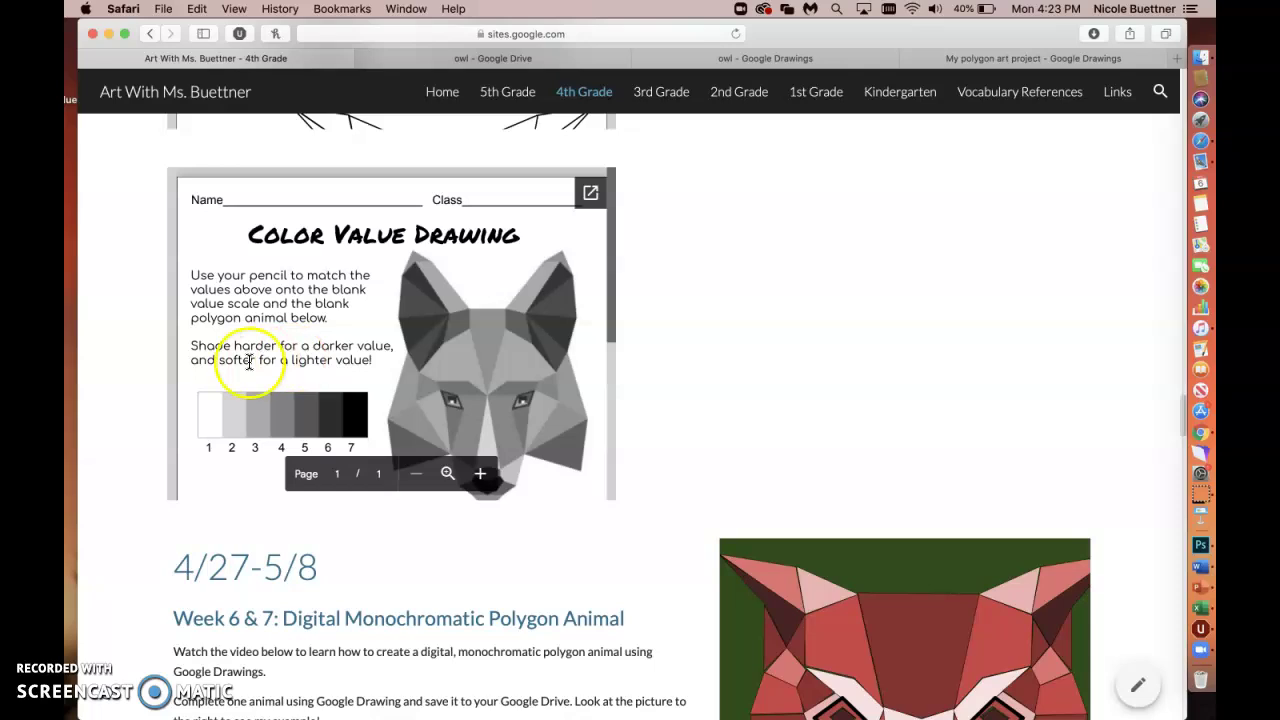
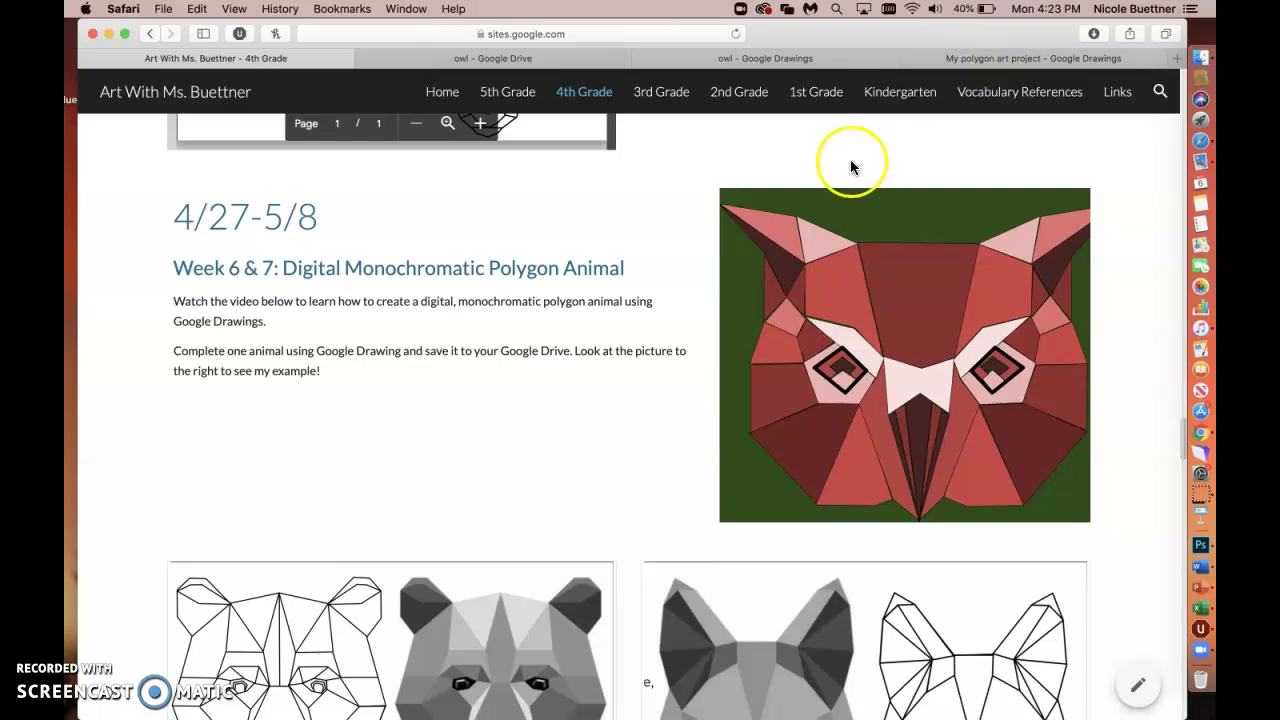
Step: Switch back to the polygon art drawing and fill the traced forehead polygon with red
click(950, 58)
scroll(495, 569, down, 5)
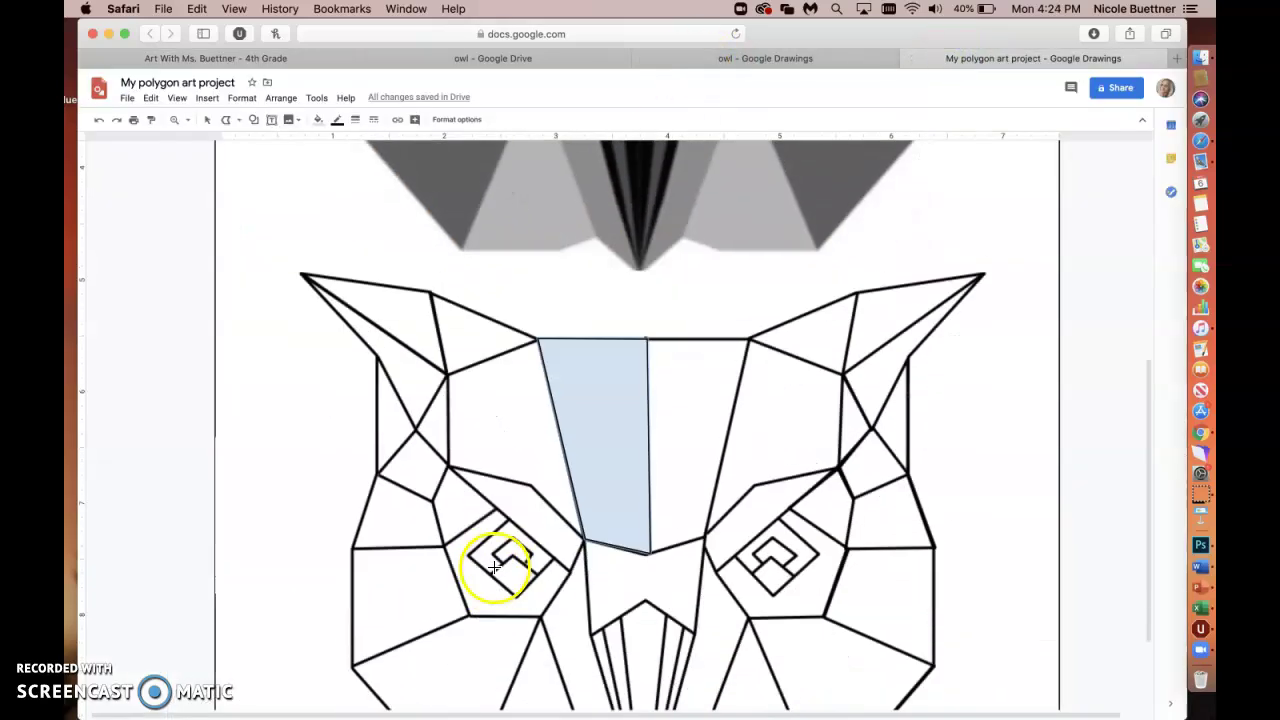
scroll(376, 338, down, 2)
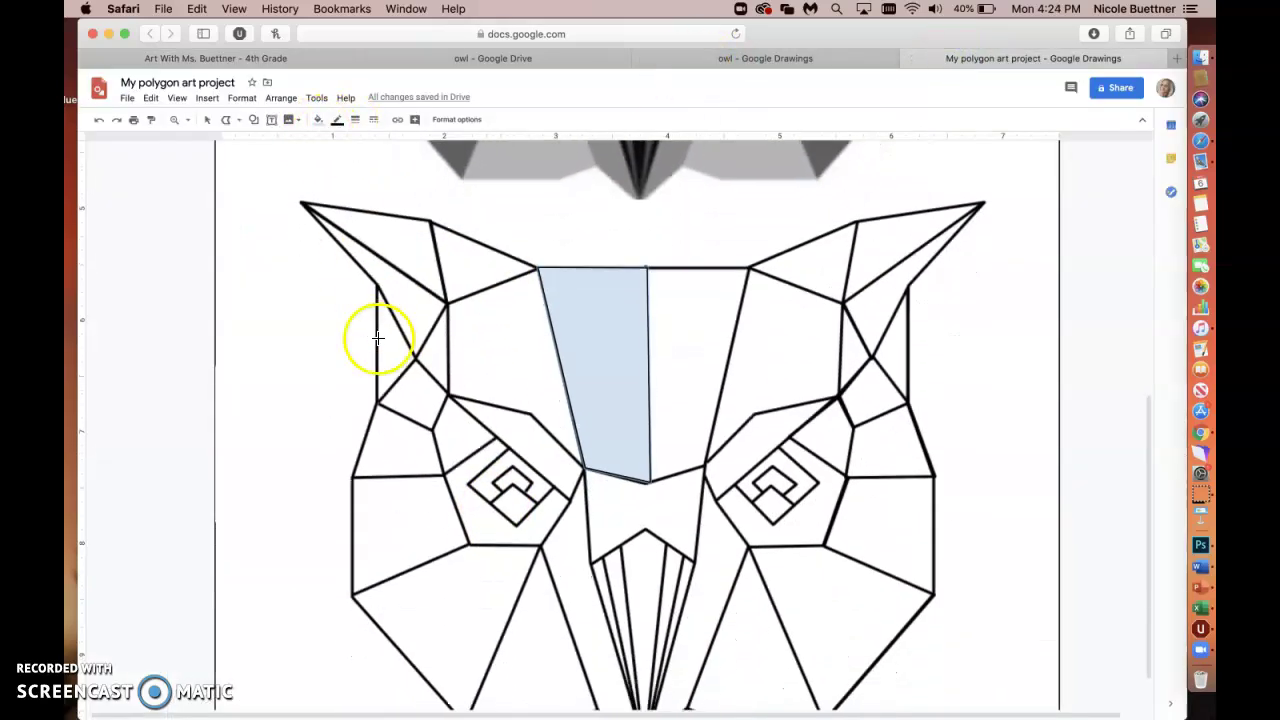
click(206, 122)
click(567, 287)
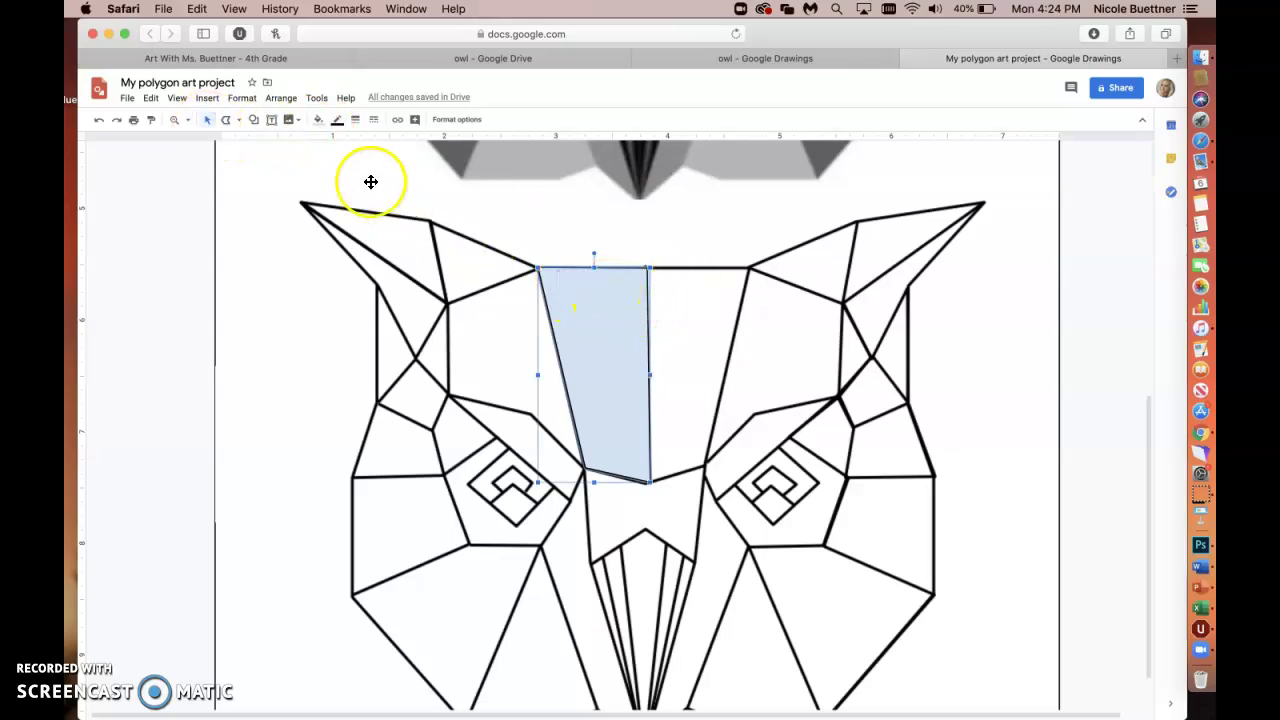
click(318, 121)
click(318, 187)
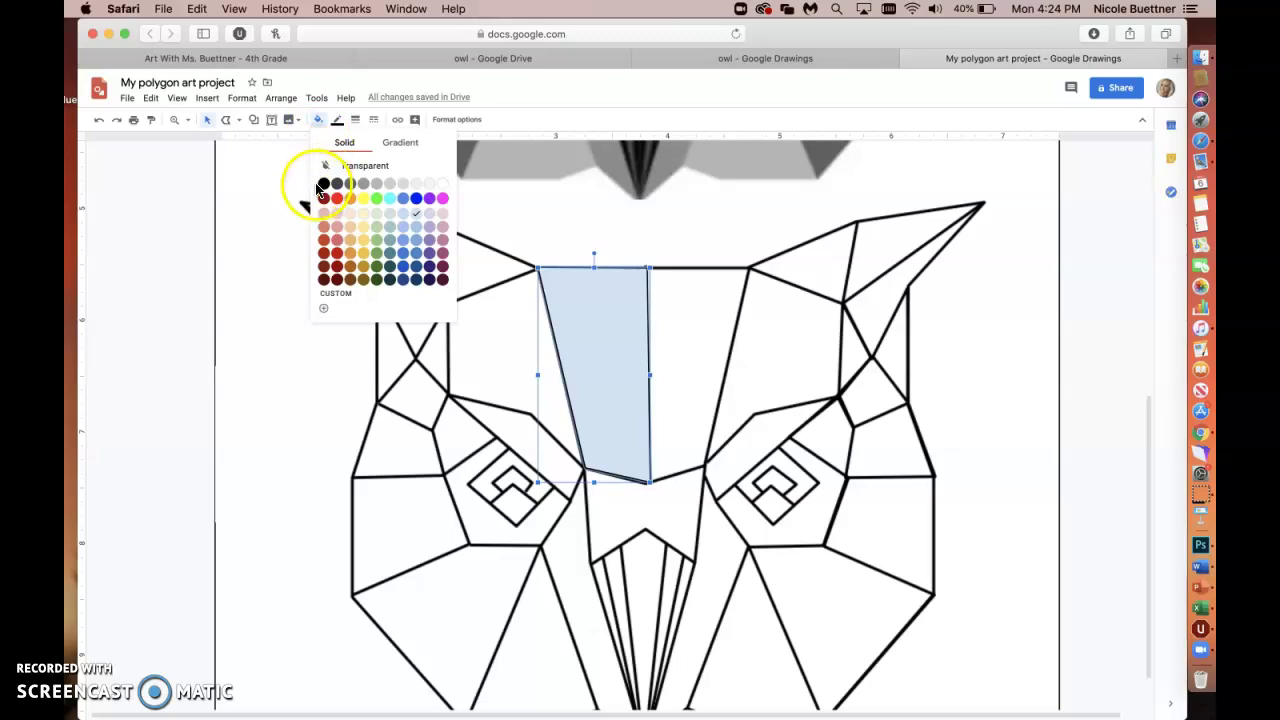
click(337, 199)
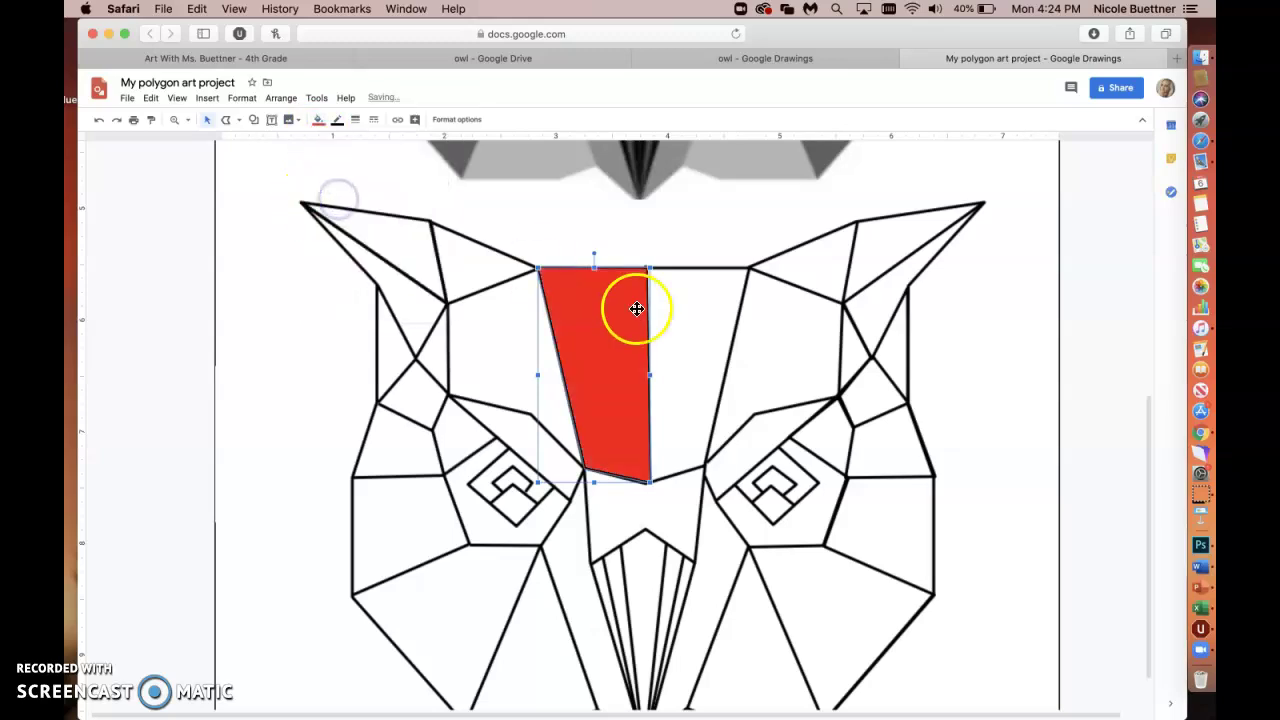
click(318, 120)
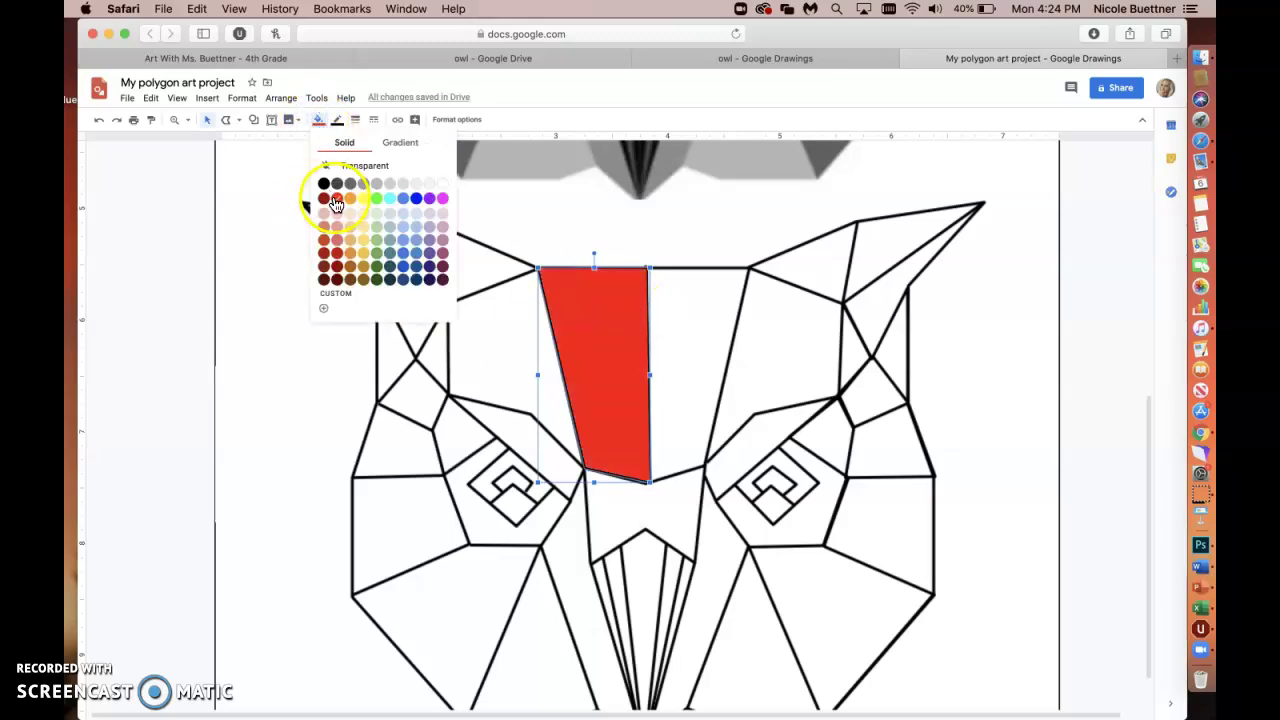
click(336, 203)
click(609, 271)
Step: Compare the red forehead polygon with the matching panel on the grey reference owl
scroll(609, 271, up, 5)
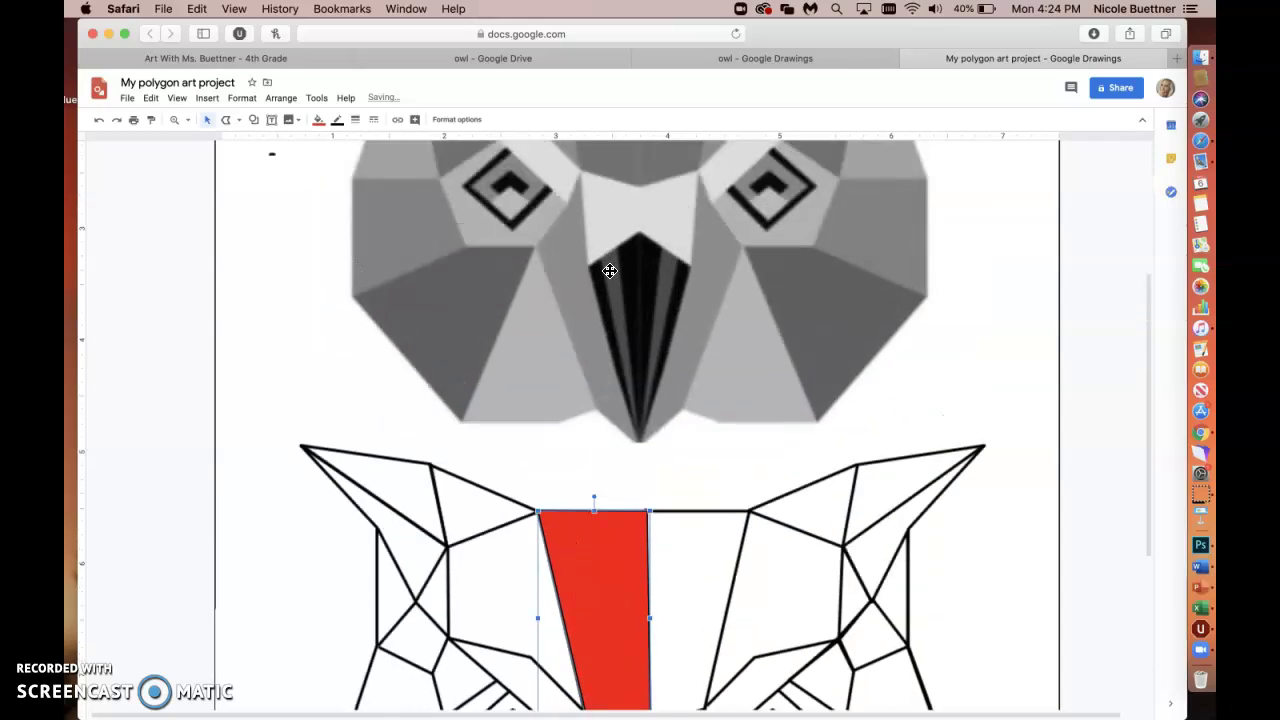
scroll(609, 271, up, 5)
click(577, 213)
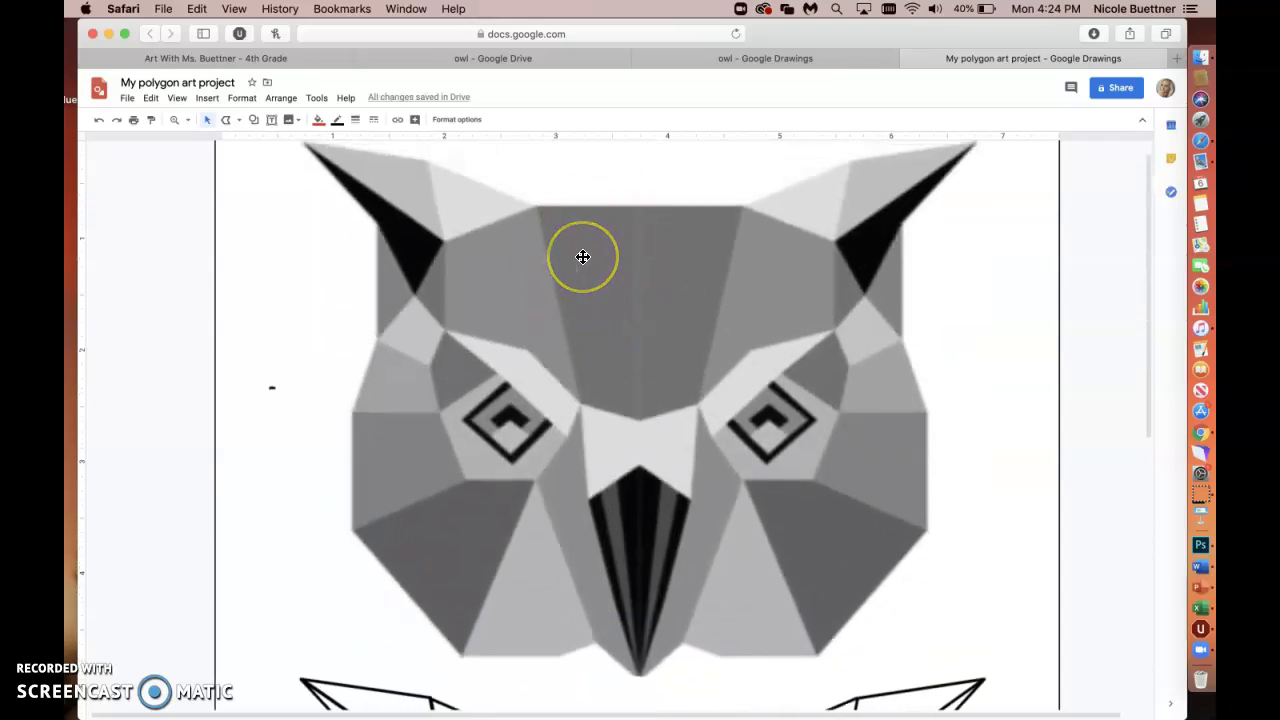
click(586, 377)
scroll(586, 389, down, 5)
click(589, 503)
scroll(592, 503, up, 3)
scroll(580, 266, up, 2)
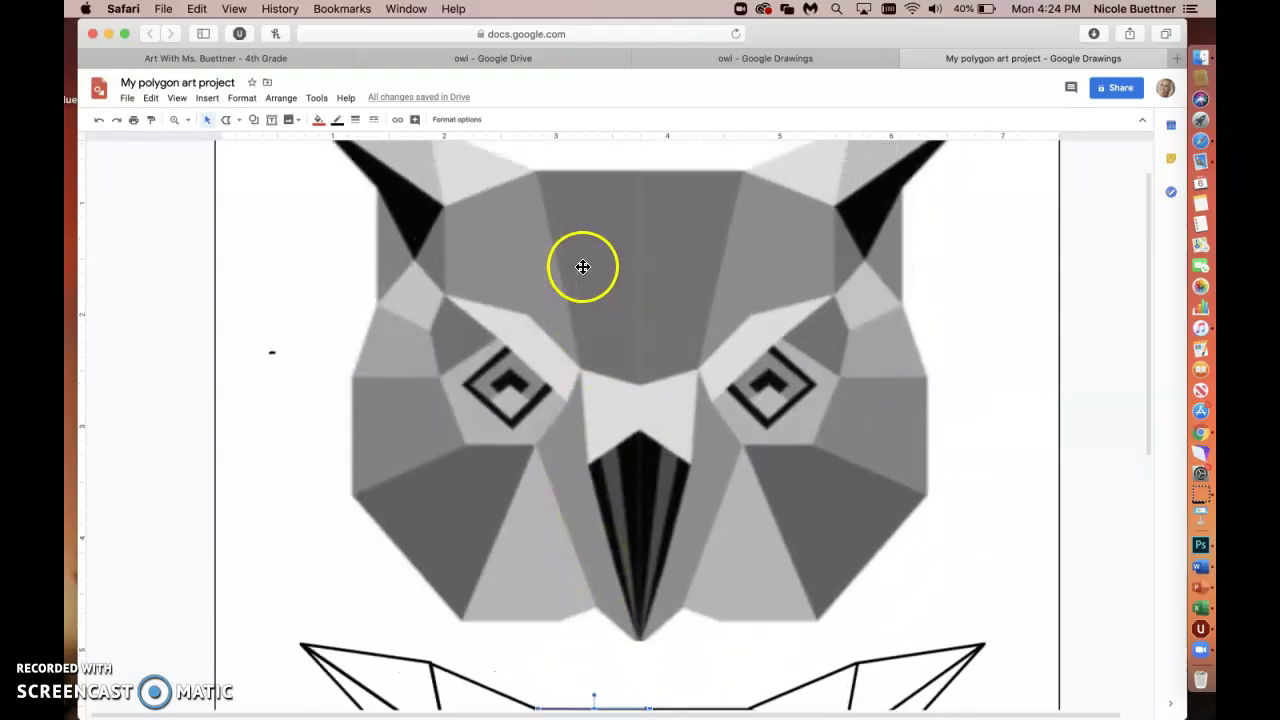
Step: Zoom out to see both owls together, and check the numbered value scale on the class website
click(186, 121)
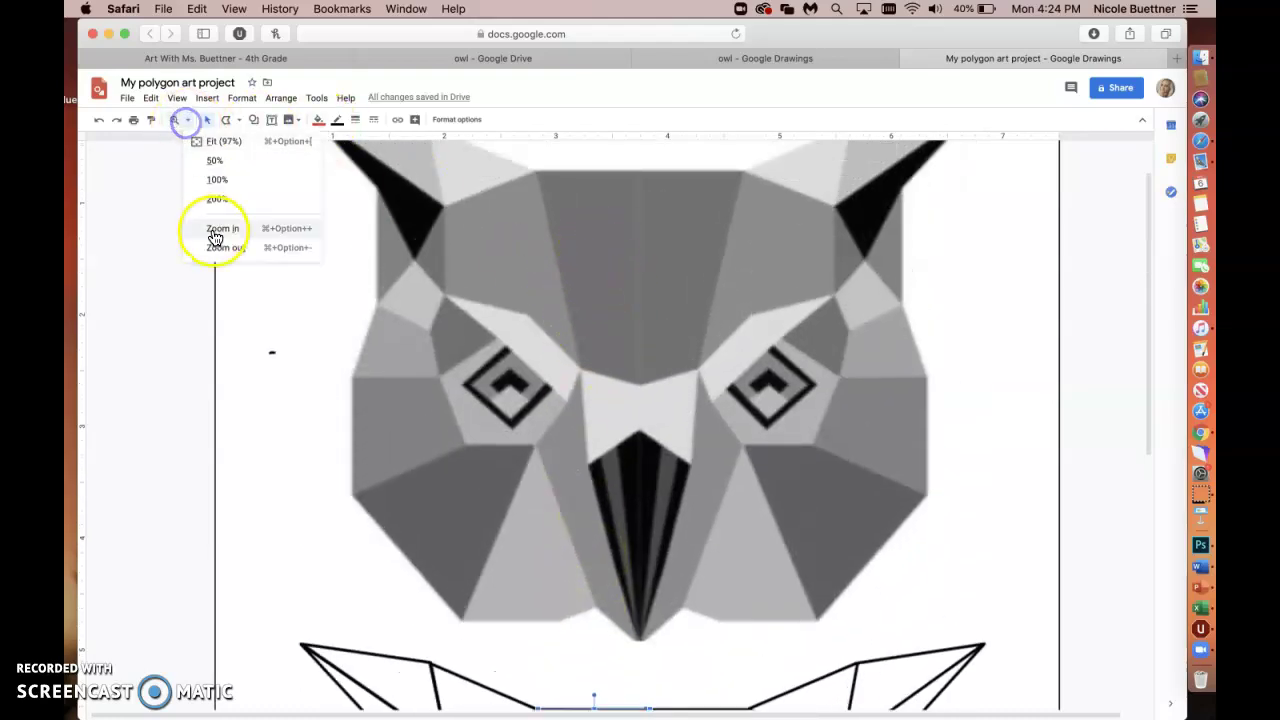
click(220, 246)
scroll(588, 383, down, 2)
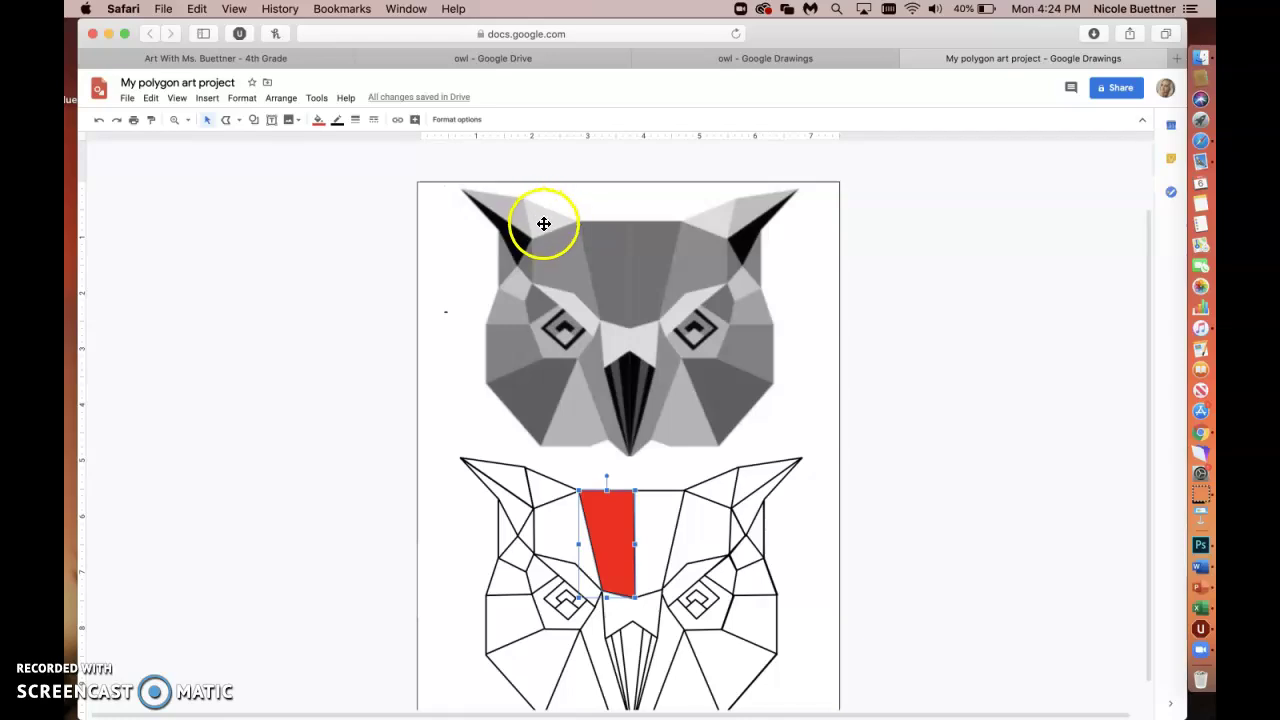
click(283, 58)
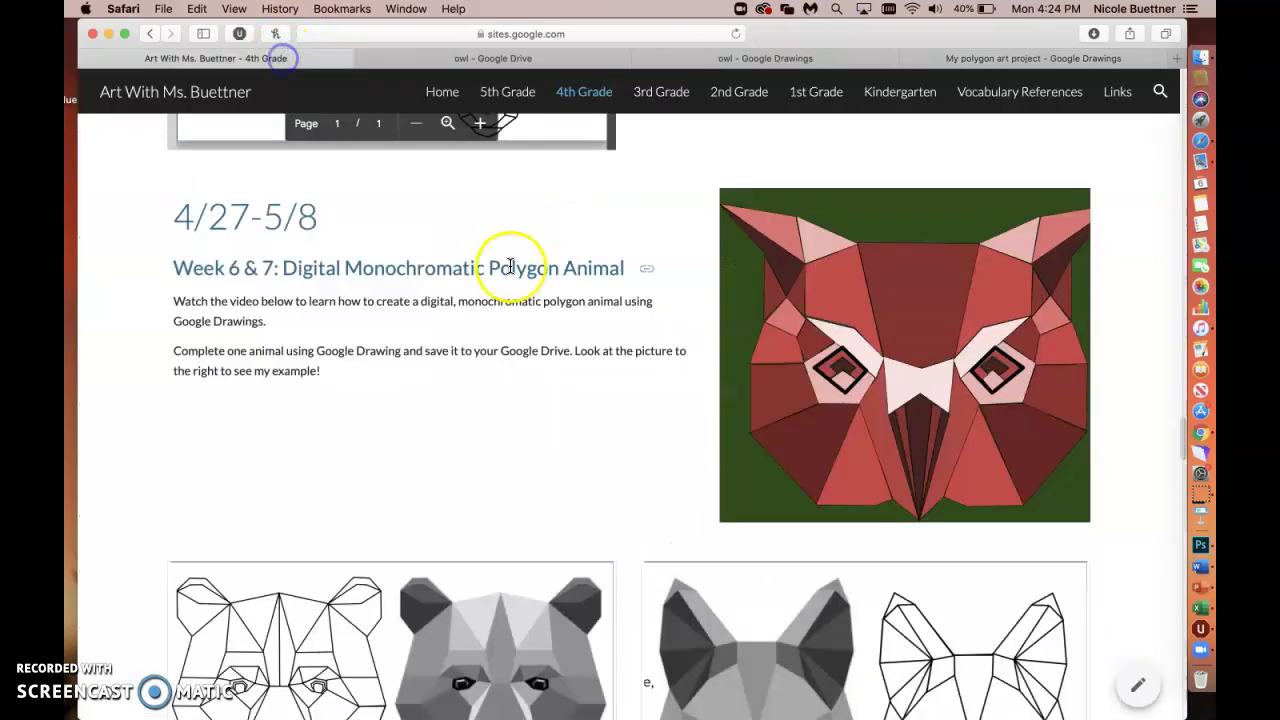
scroll(510, 265, up, 6)
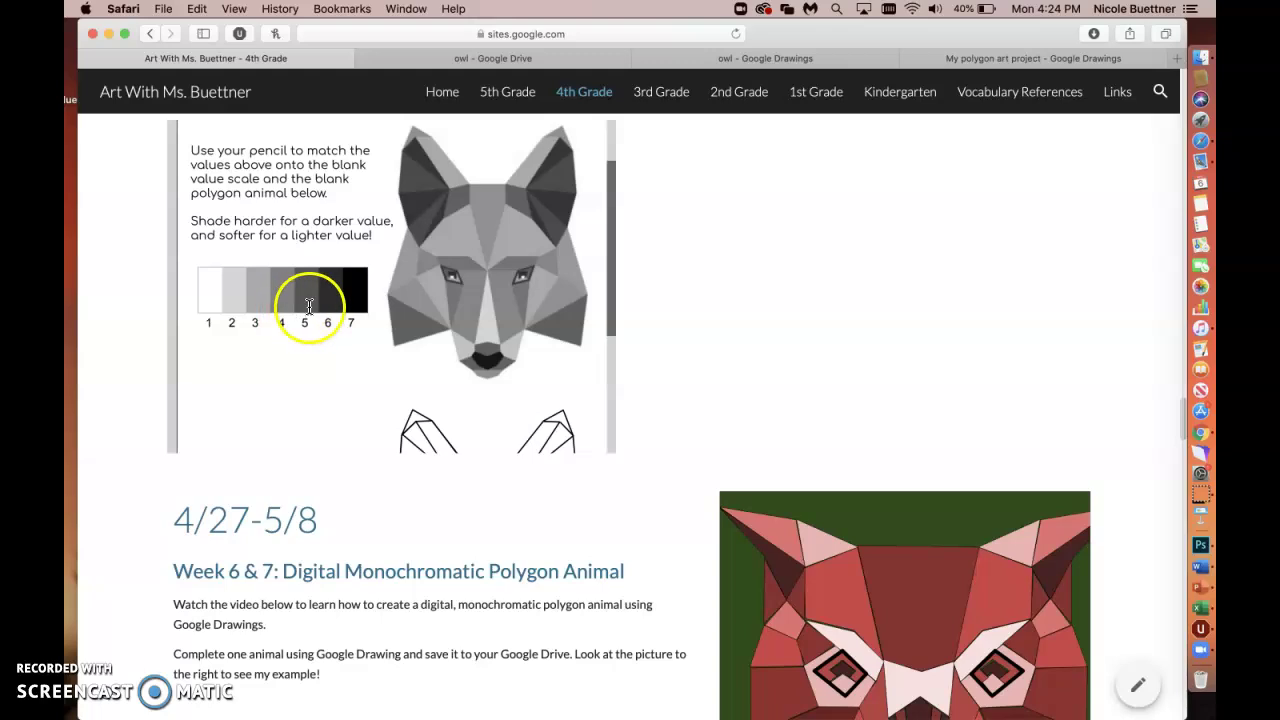
Step: Return to the polygon art drawing and set the forehead polygon's fill to a custom darker red
click(987, 58)
scroll(576, 380, down, 1)
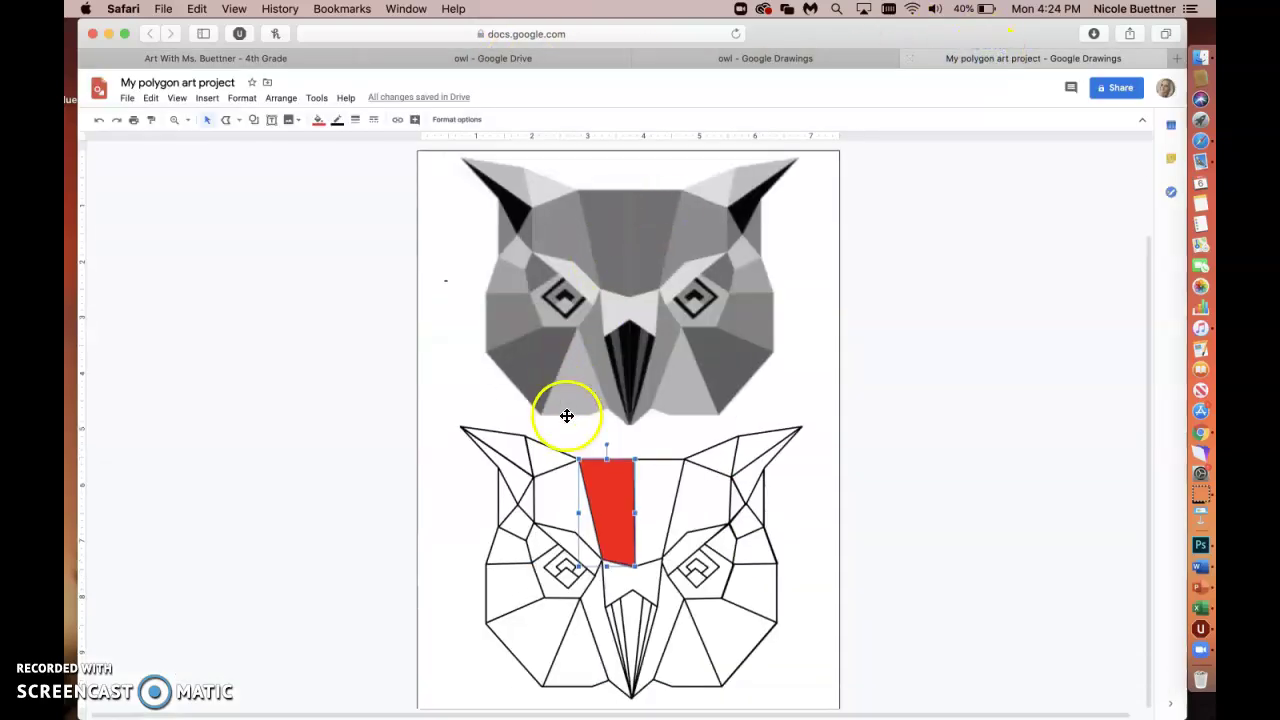
click(316, 121)
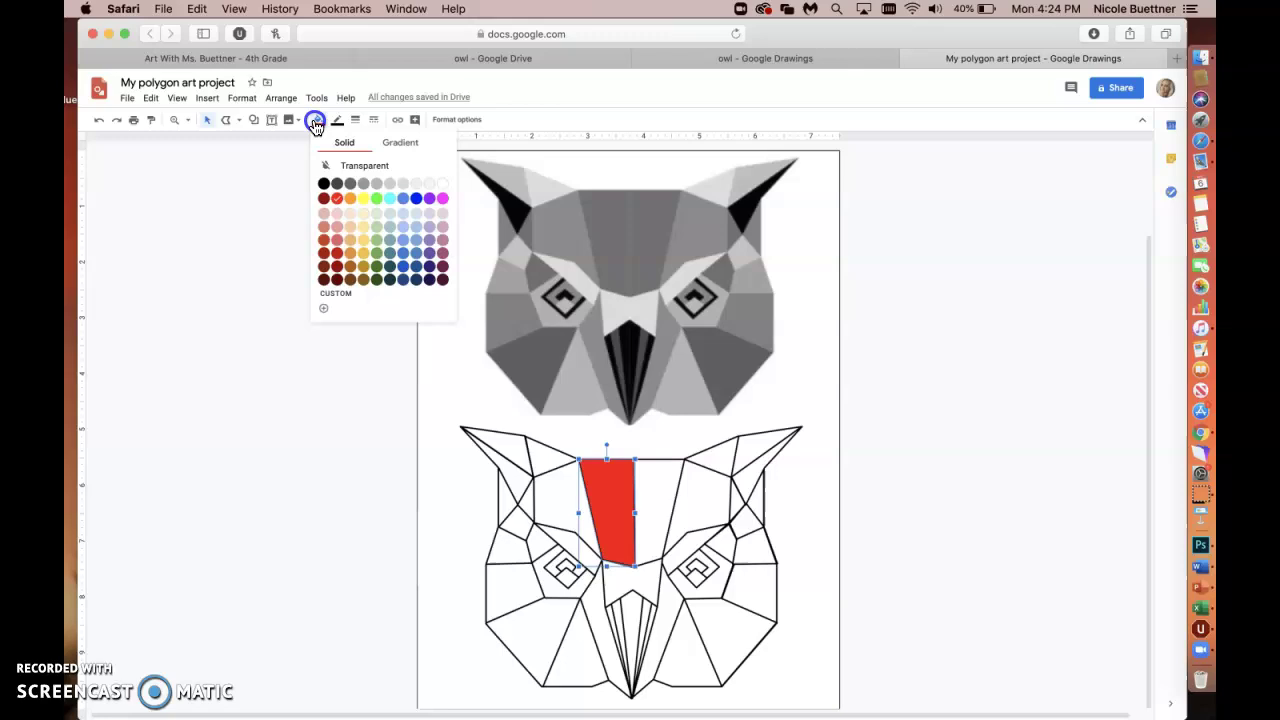
click(334, 294)
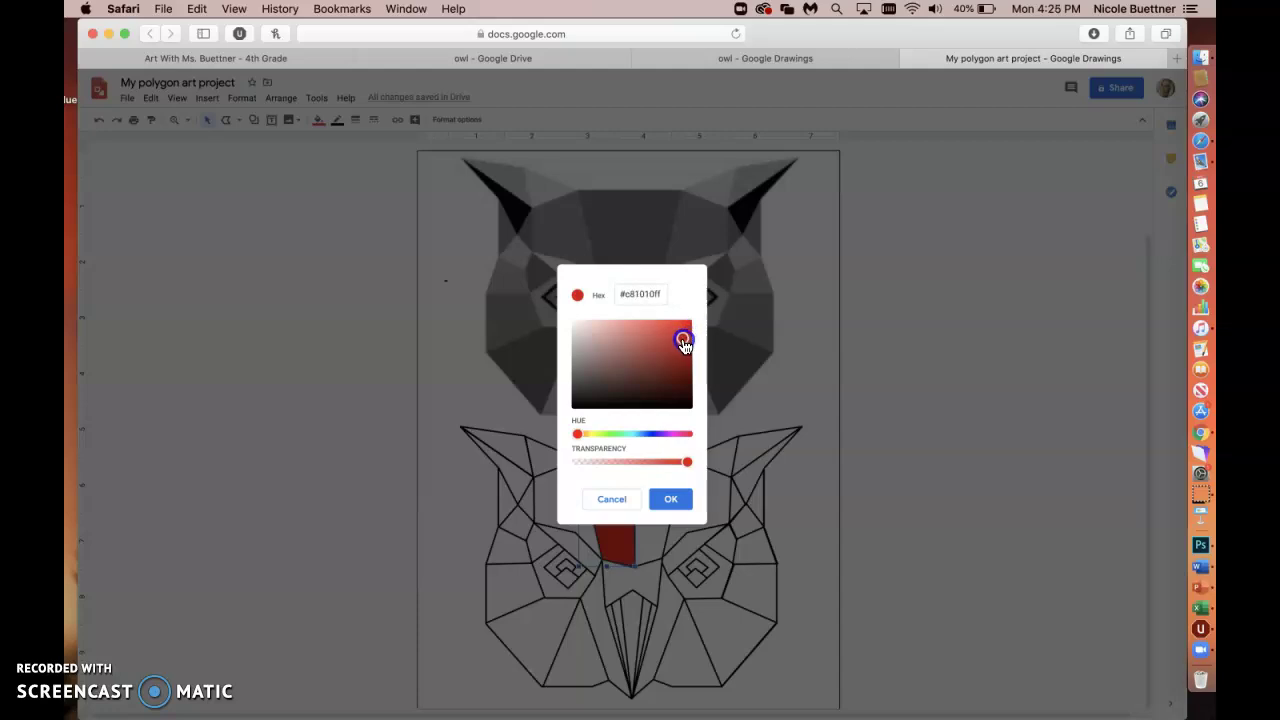
click(688, 498)
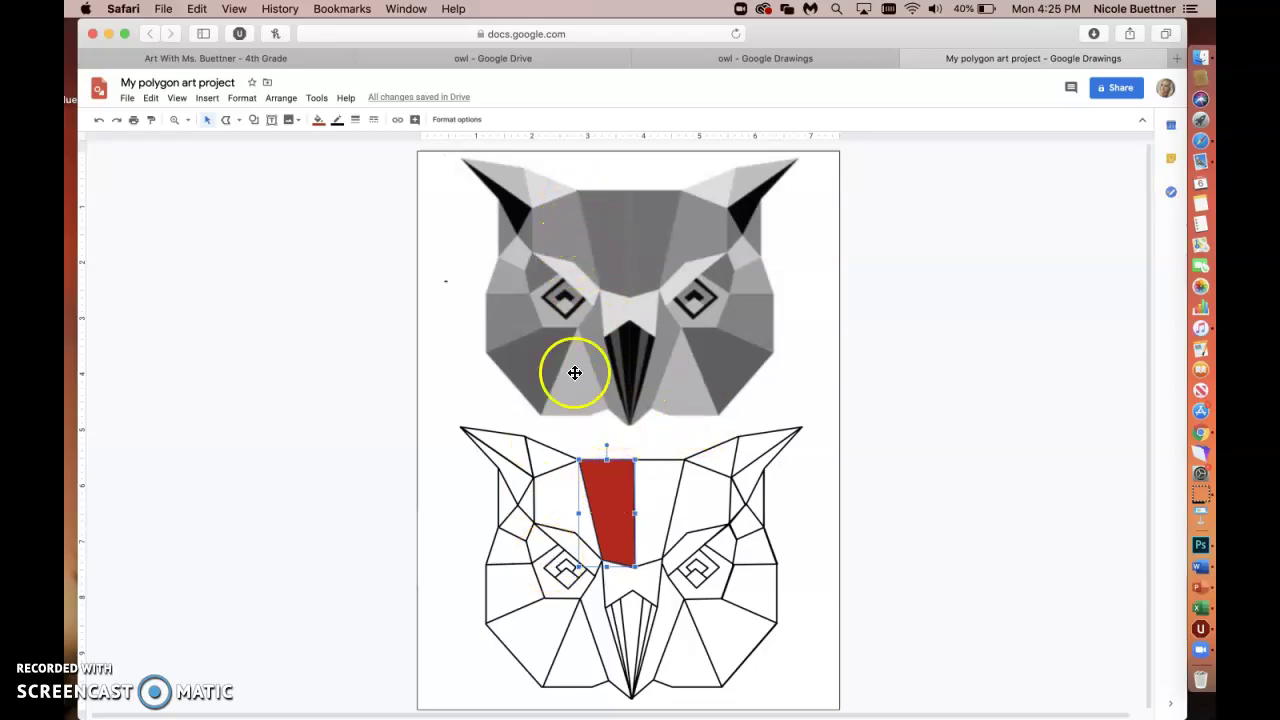
Step: Trace the brow panel beside the red forehead polygon on the outlined owl as a closed Polyline shape
click(229, 123)
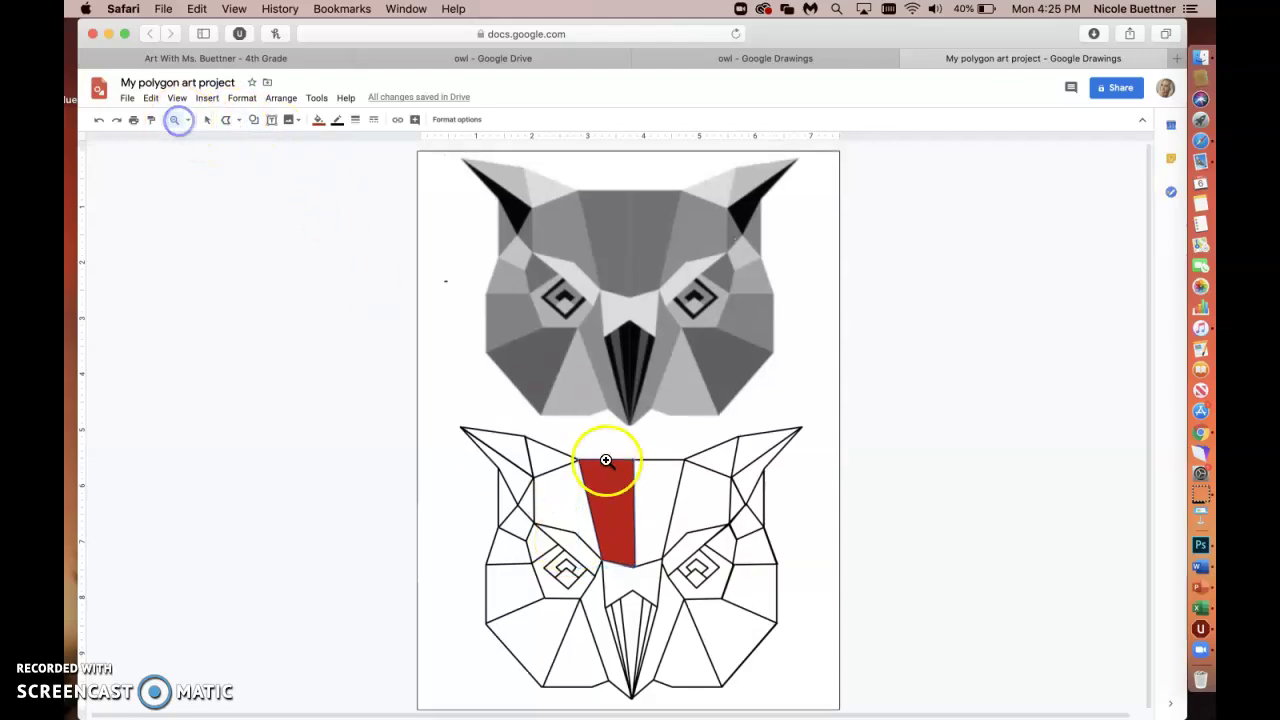
click(606, 460)
scroll(617, 491, down, 5)
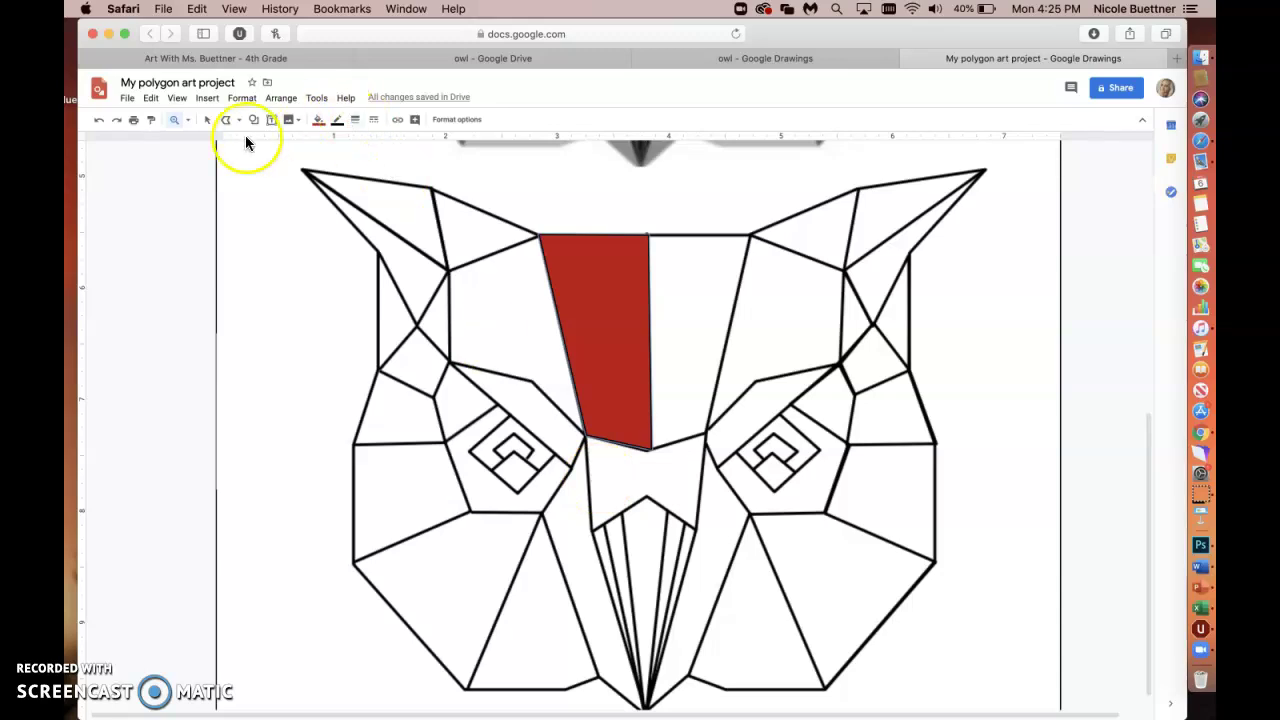
click(537, 235)
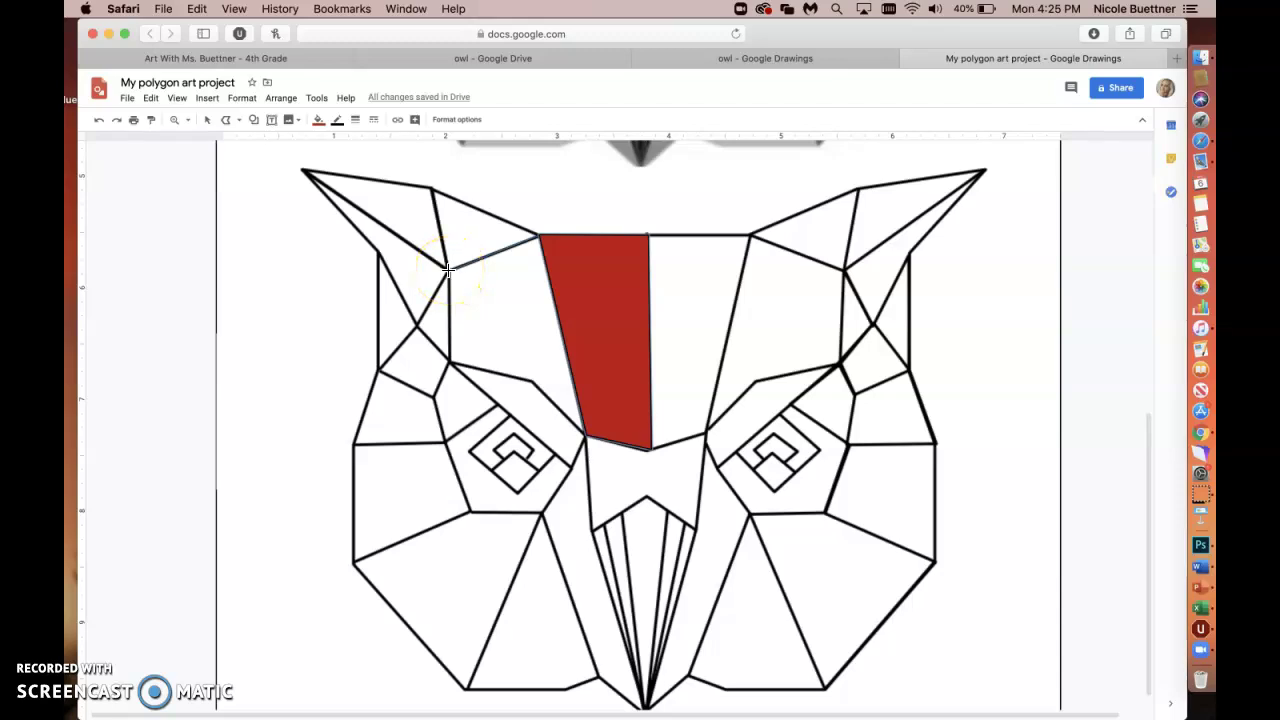
click(449, 270)
click(449, 360)
click(532, 382)
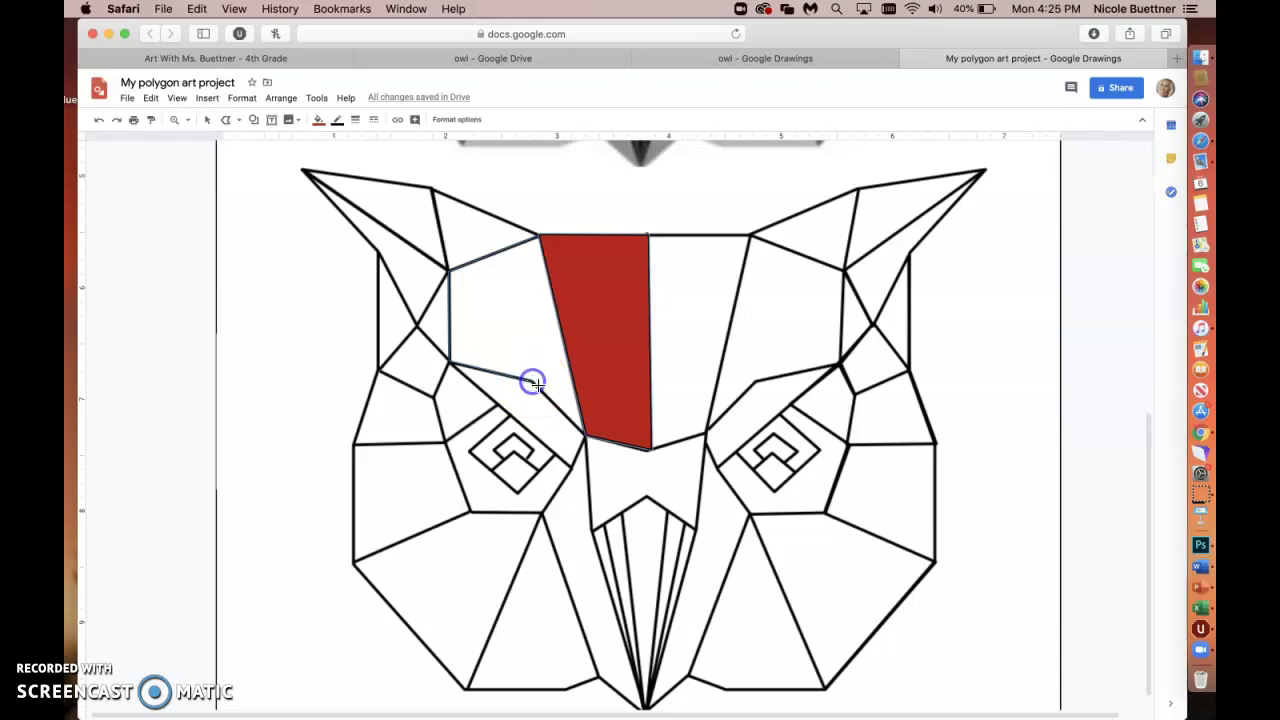
click(586, 436)
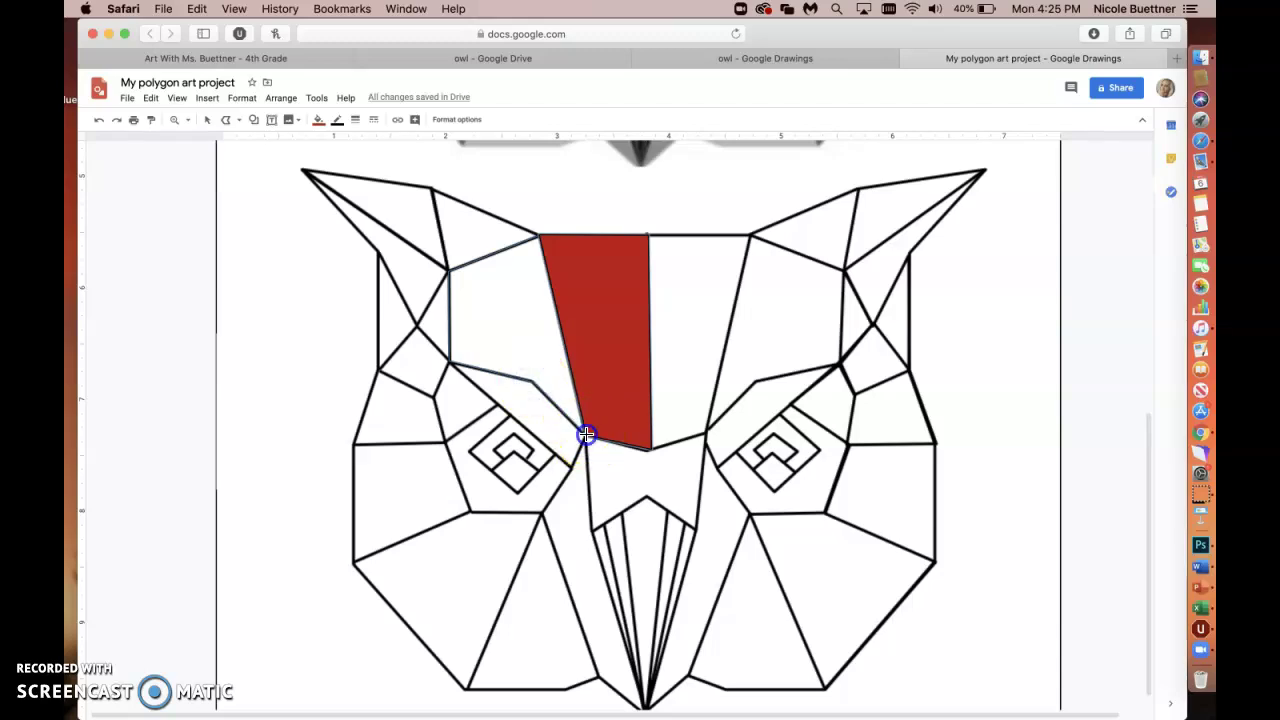
click(538, 236)
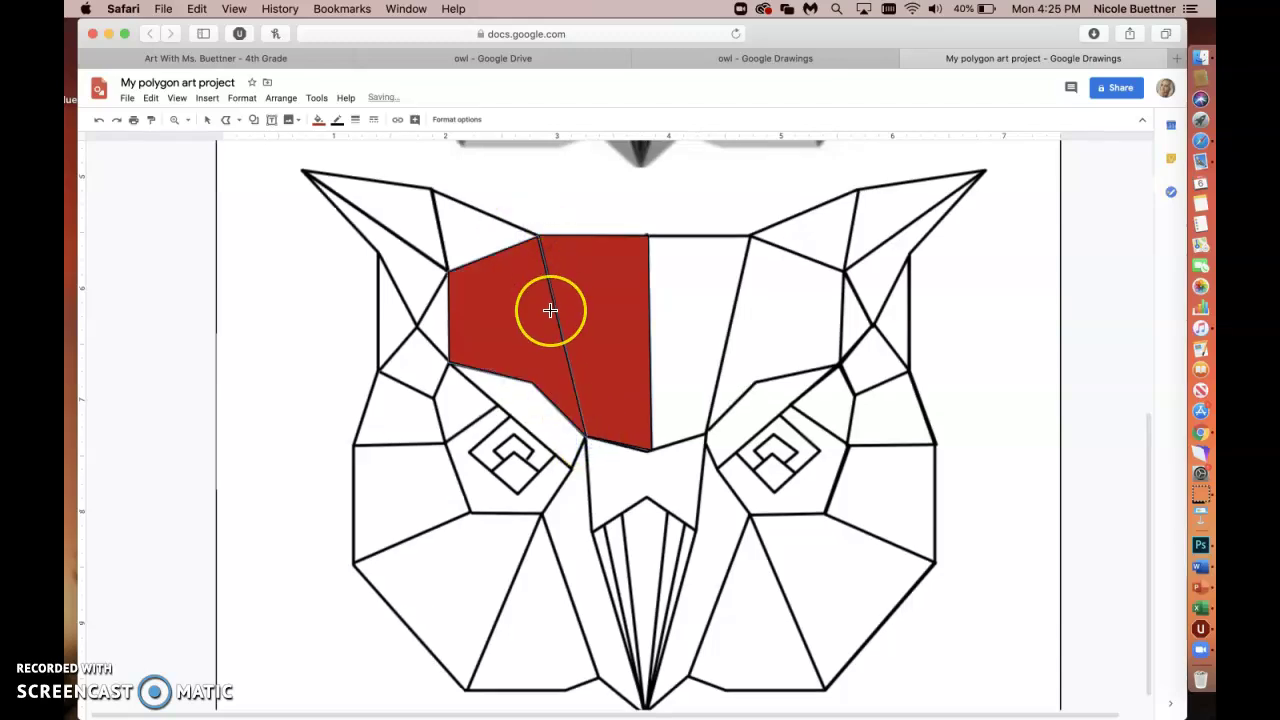
Step: Compare the brow polygon with the grey reference owl and set its fill to the custom red #db2929
scroll(550, 310, up, 10)
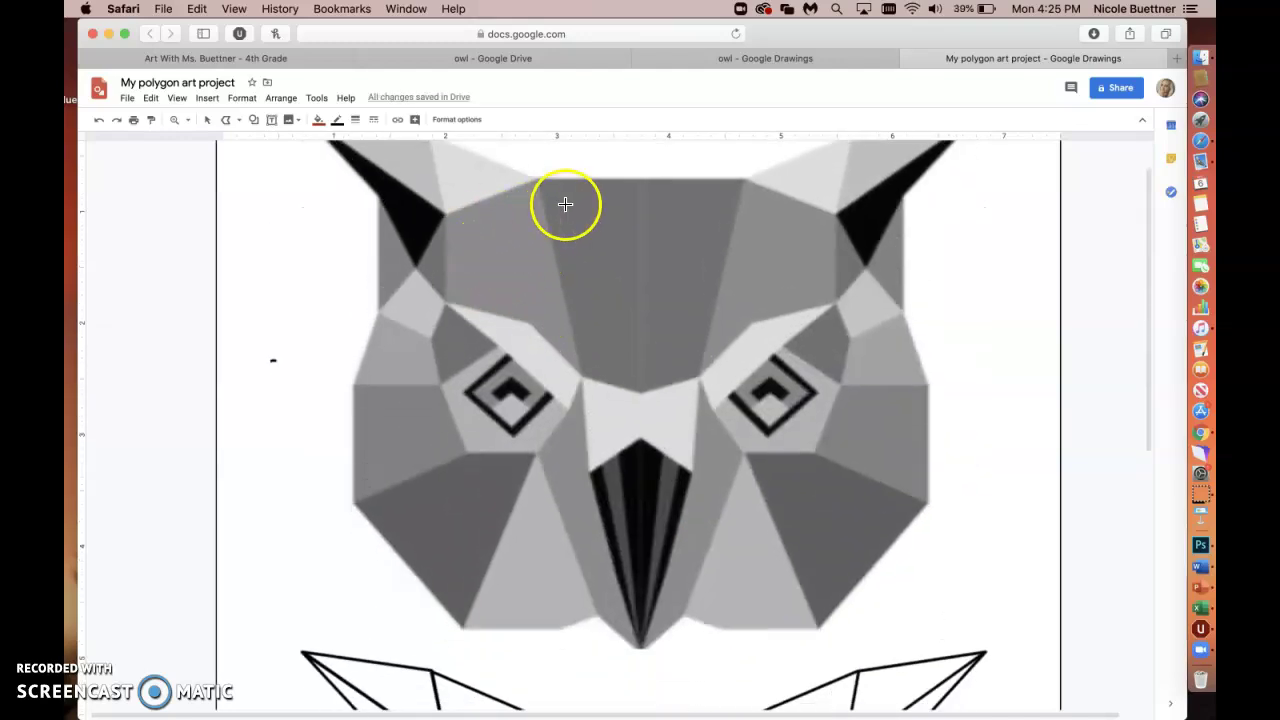
scroll(483, 272, down, 10)
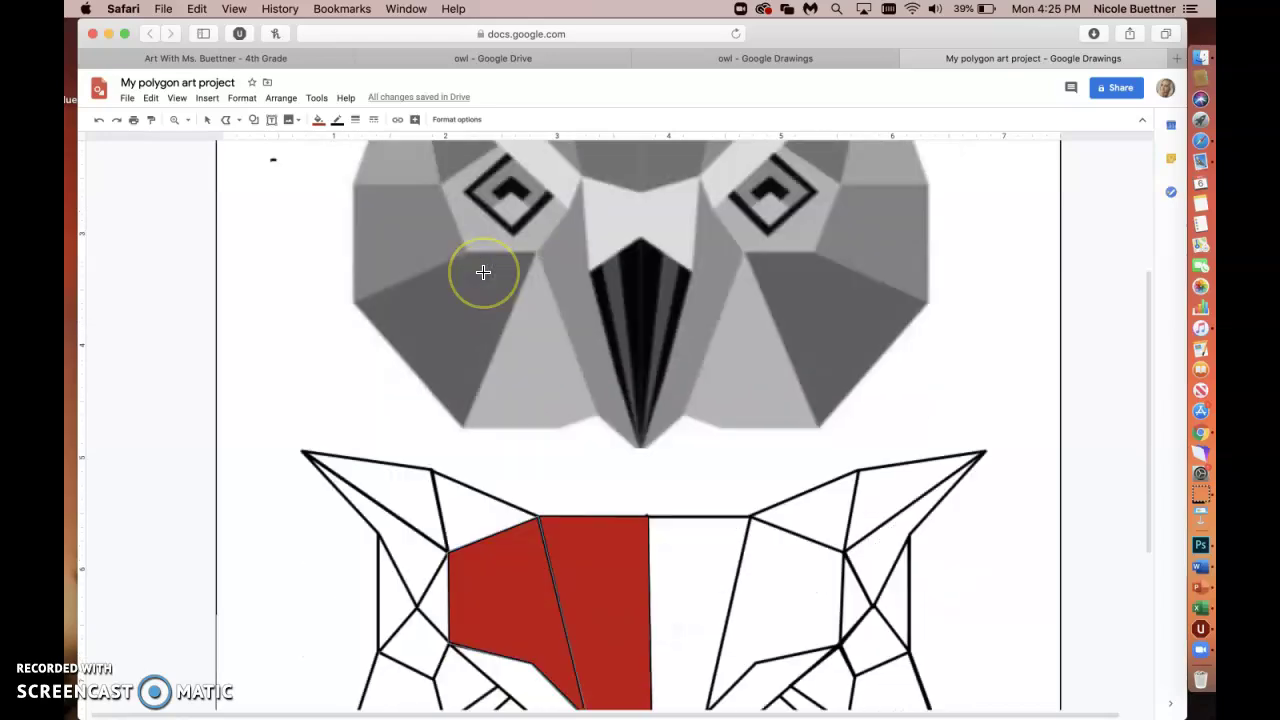
click(209, 120)
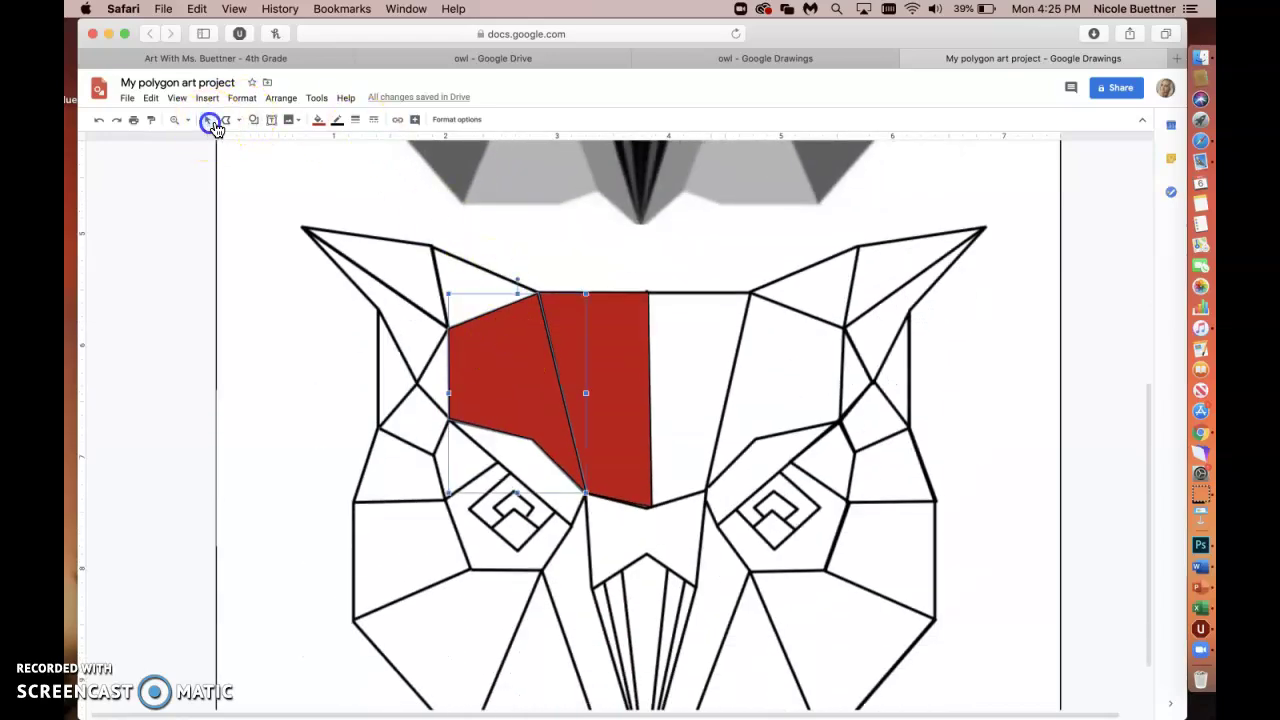
click(313, 118)
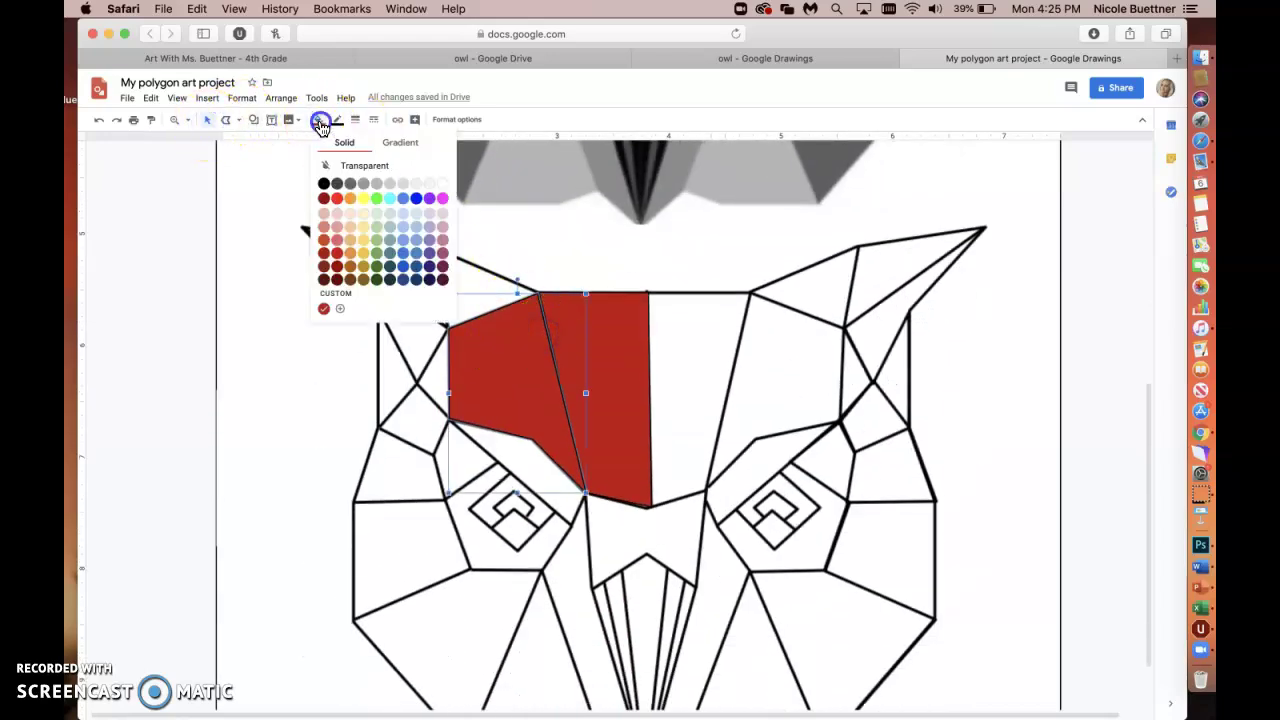
click(332, 300)
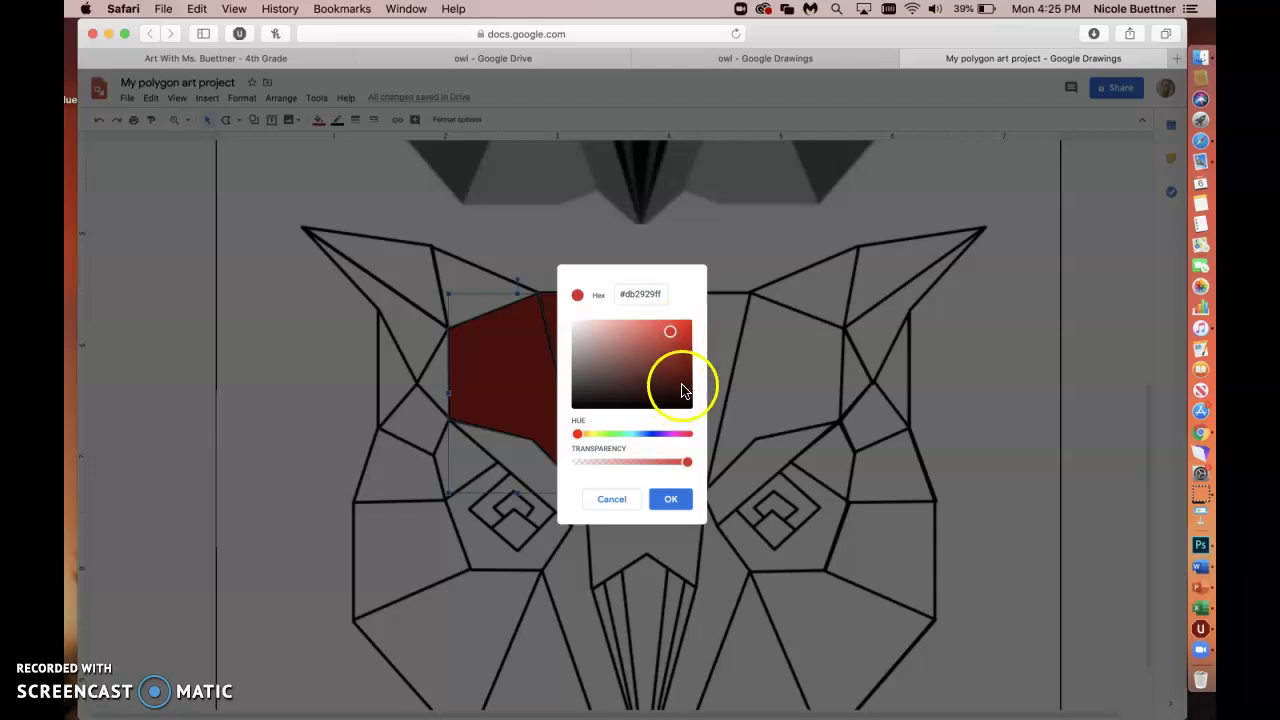
click(670, 503)
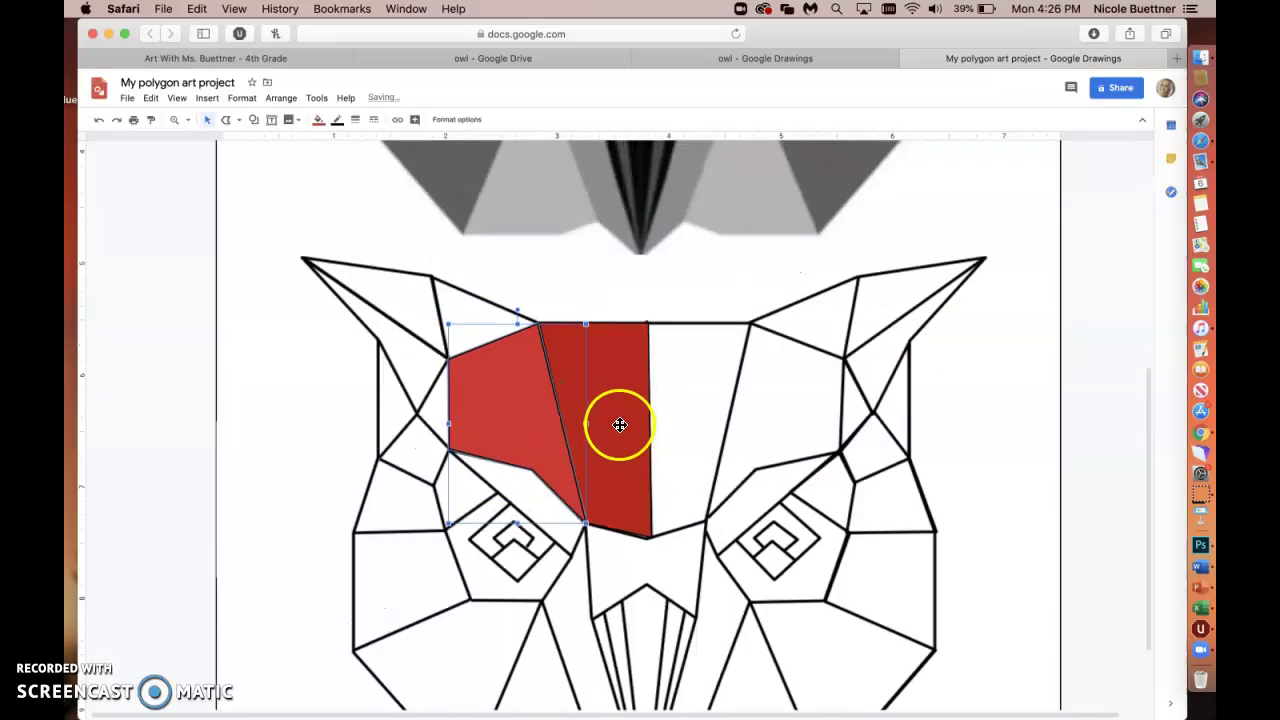
Step: Check the brow value on the reference owl again and set the brow polygon's fill to the lighter custom red #dd4f4f
scroll(620, 423, up, 5)
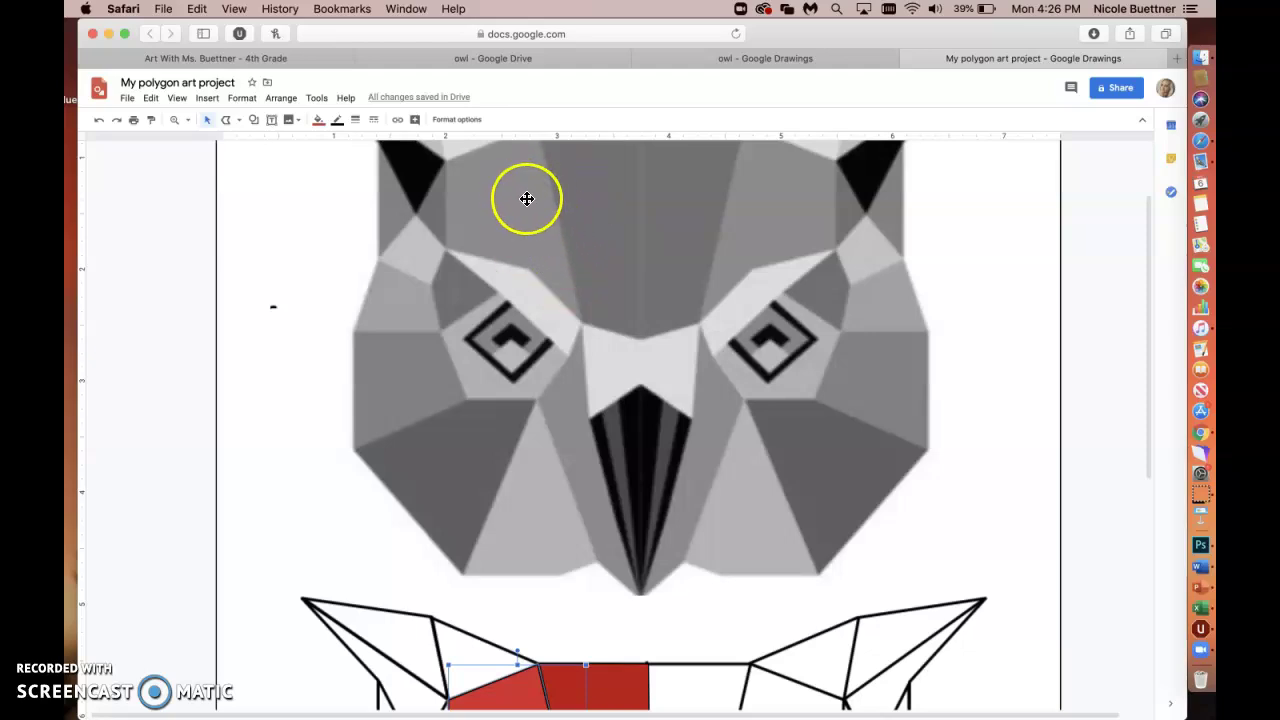
scroll(500, 473, down, 2)
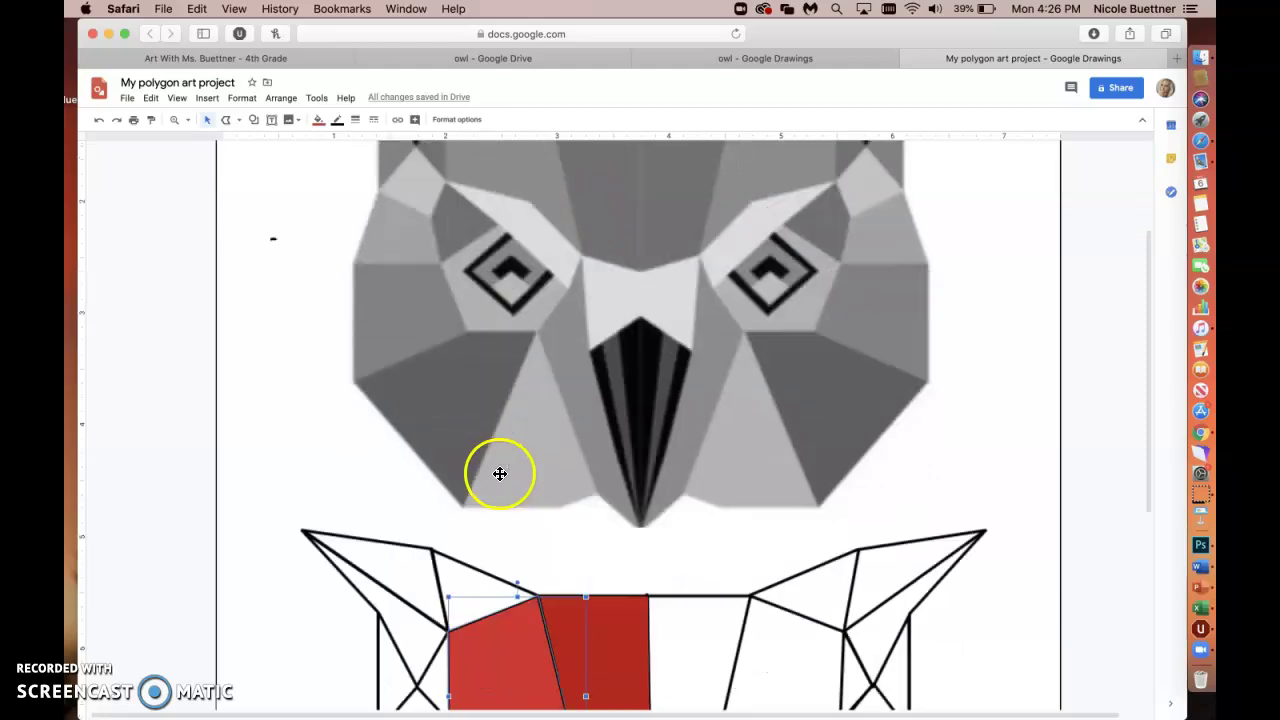
scroll(500, 473, down, 5)
click(319, 122)
click(366, 294)
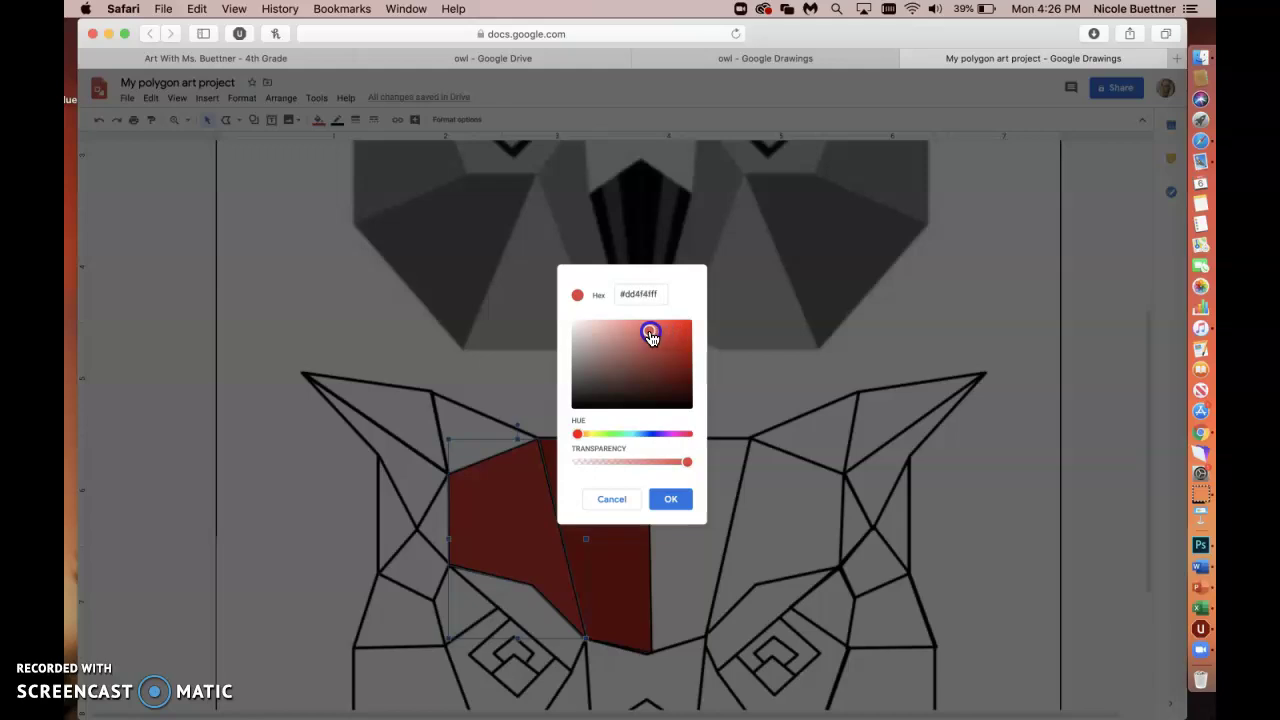
click(670, 498)
Step: Compare the brow and forehead fills with the matching panels on the grey reference owl, viewing both owls together
scroll(671, 505, down, 2)
scroll(671, 505, up, 8)
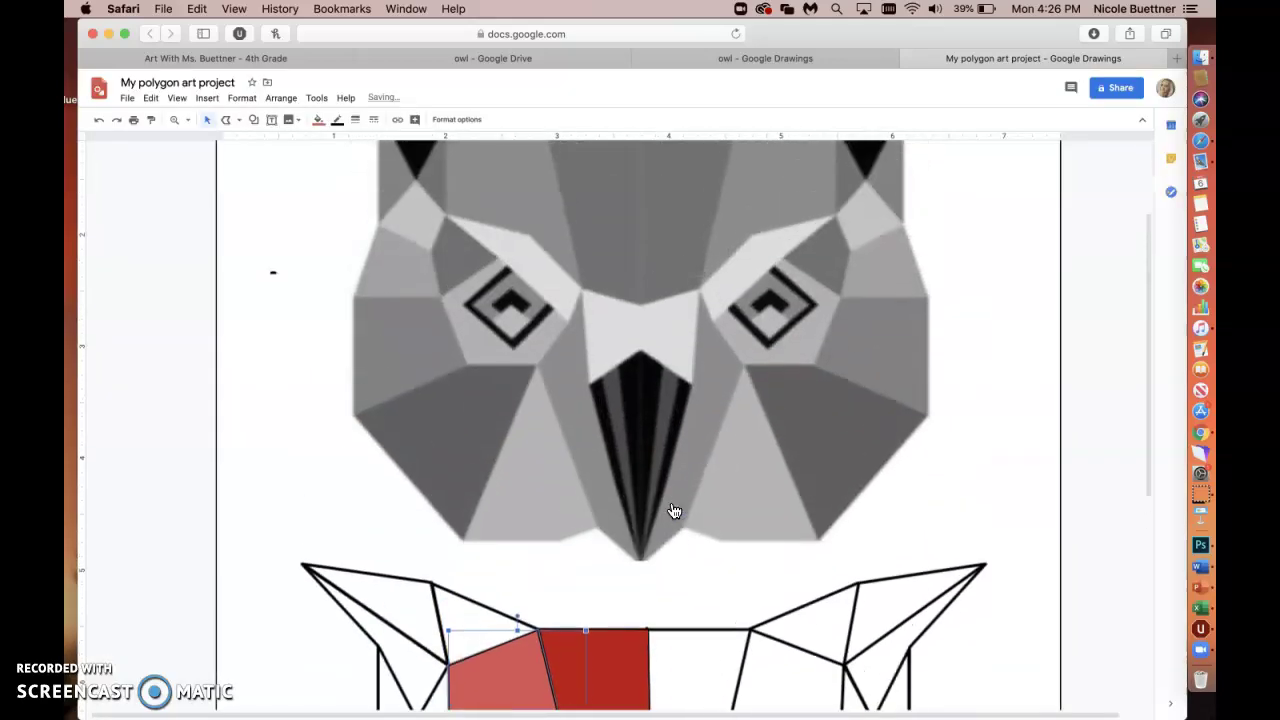
scroll(563, 306, down, 8)
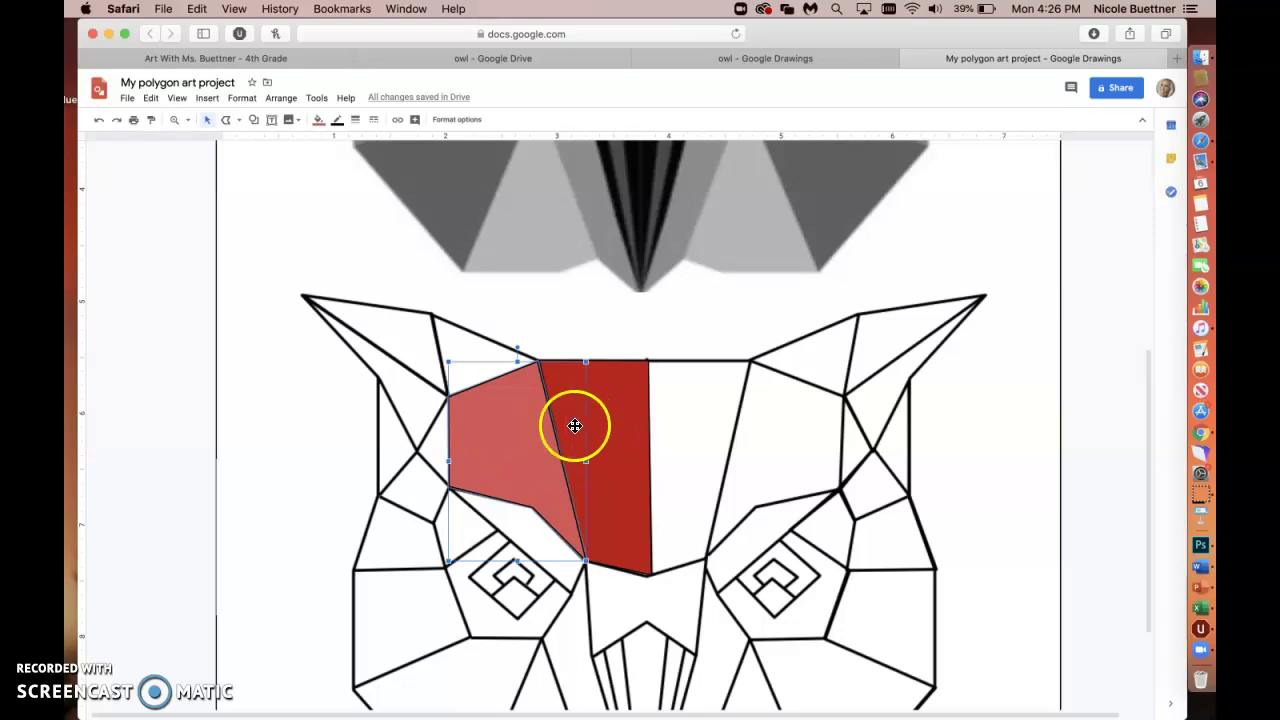
scroll(571, 426, up, 10)
scroll(543, 460, down, 8)
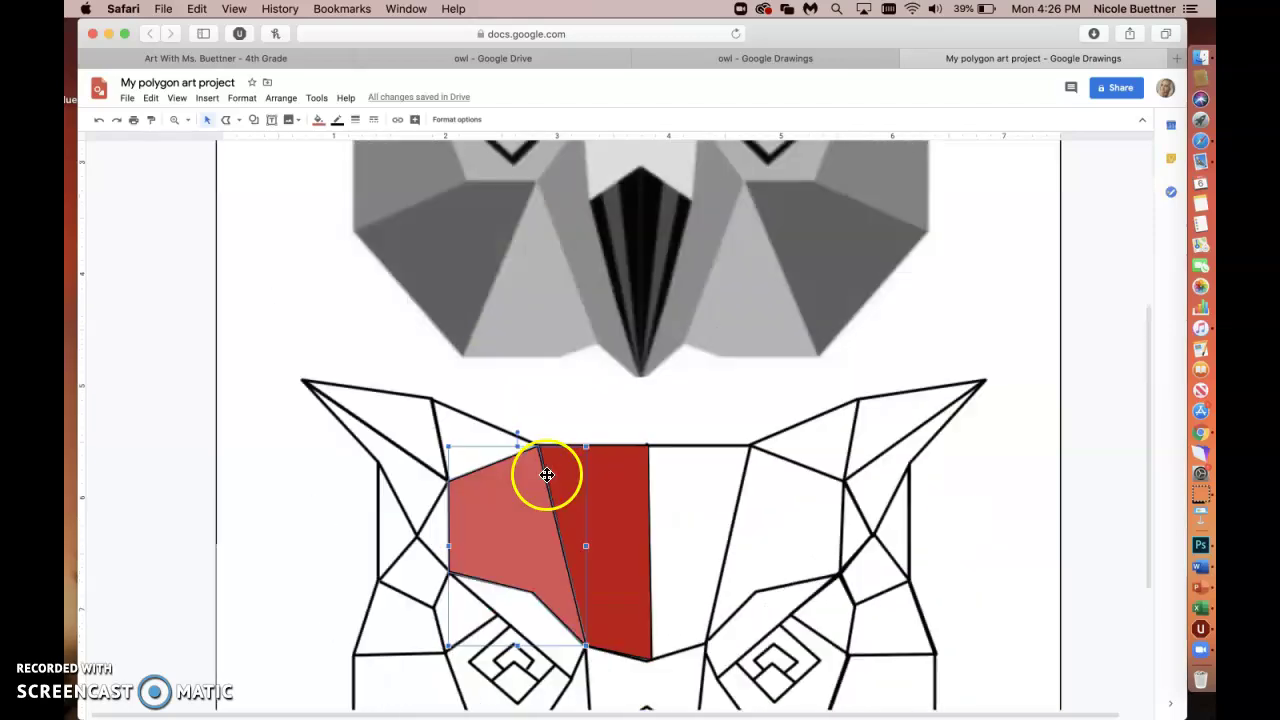
click(187, 120)
click(212, 250)
click(411, 400)
scroll(557, 350, up, 2)
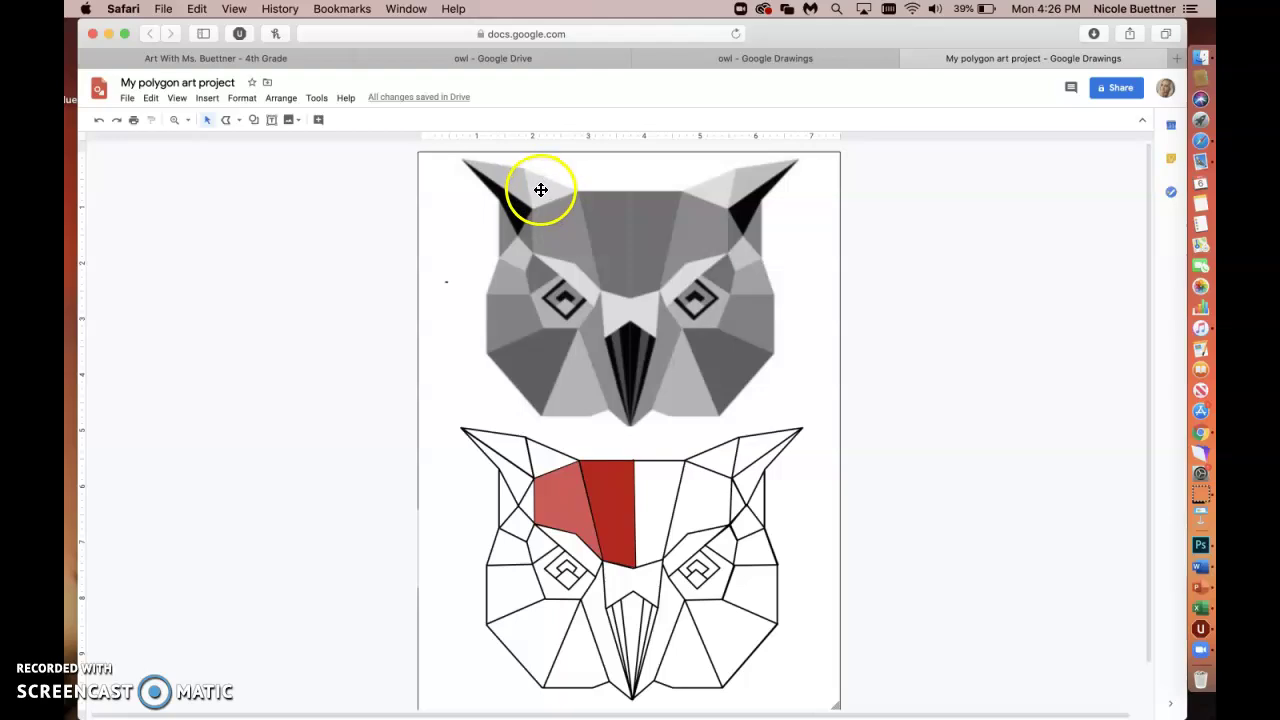
Step: Trace the small triangle above the brow polygon, between ear and forehead, as a closed Polyline shape
click(180, 120)
click(466, 360)
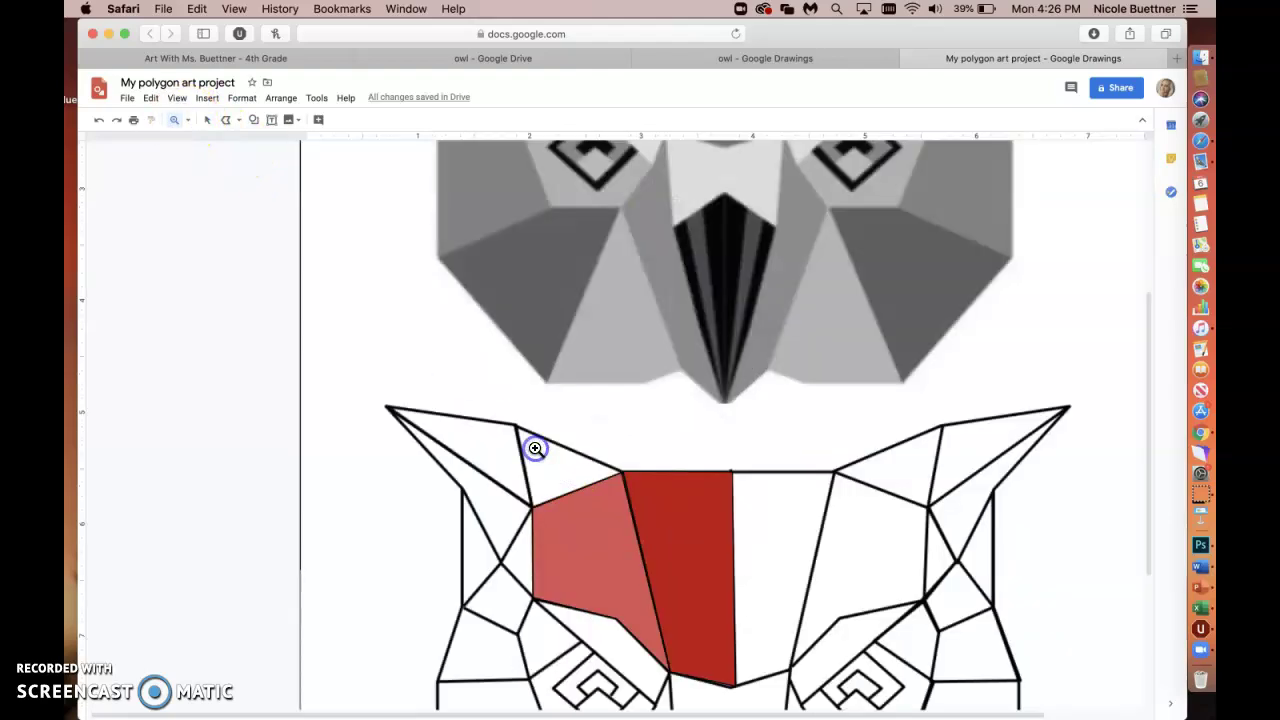
scroll(531, 491, down, 3)
click(226, 119)
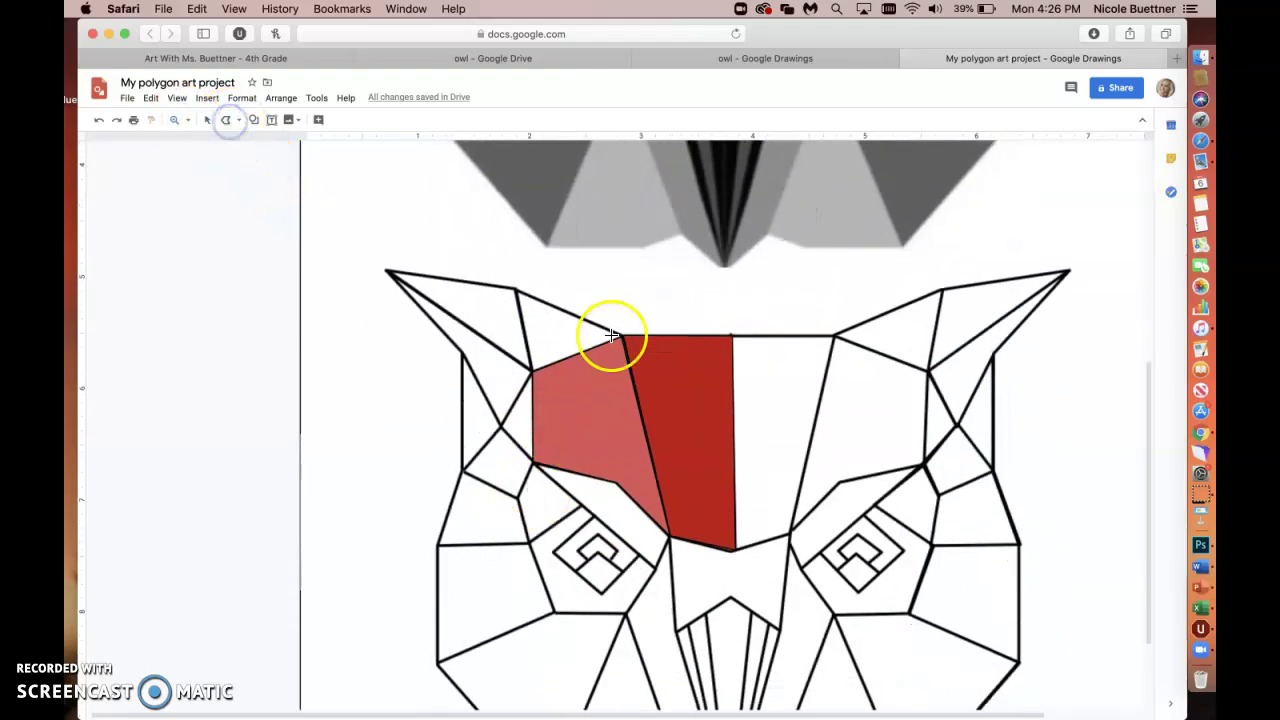
drag(517, 291, 620, 337)
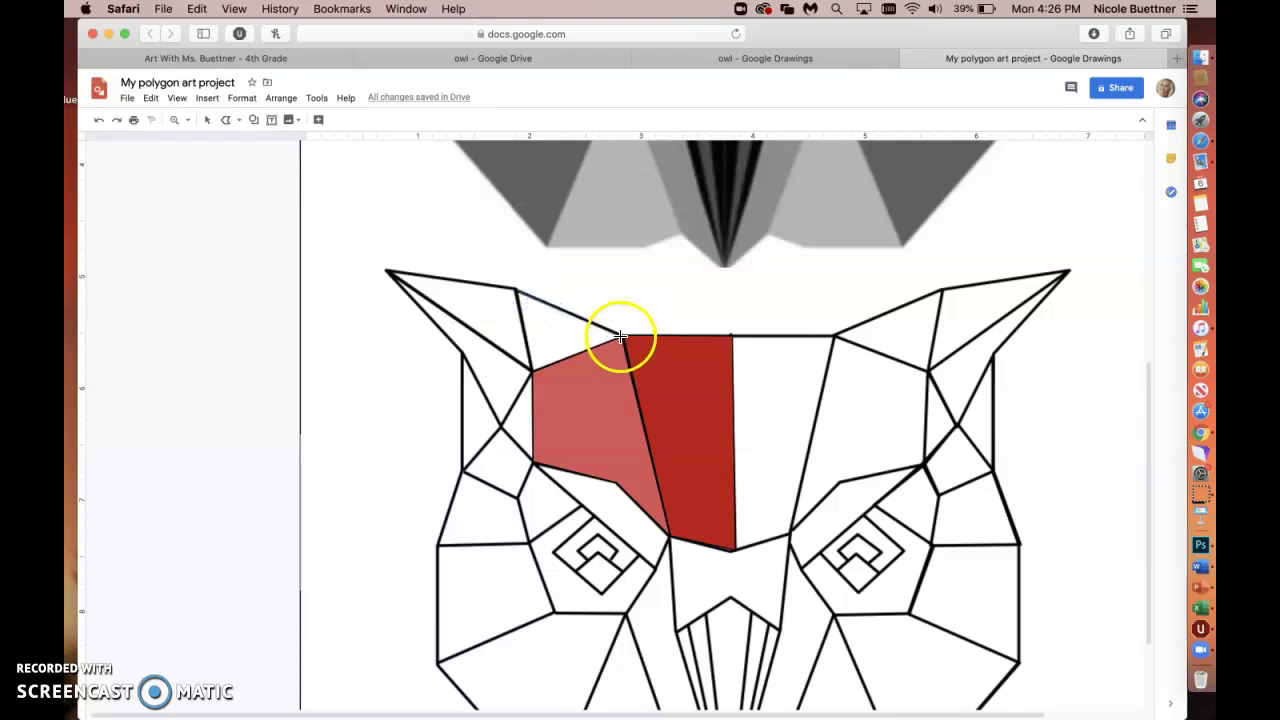
click(515, 292)
click(317, 120)
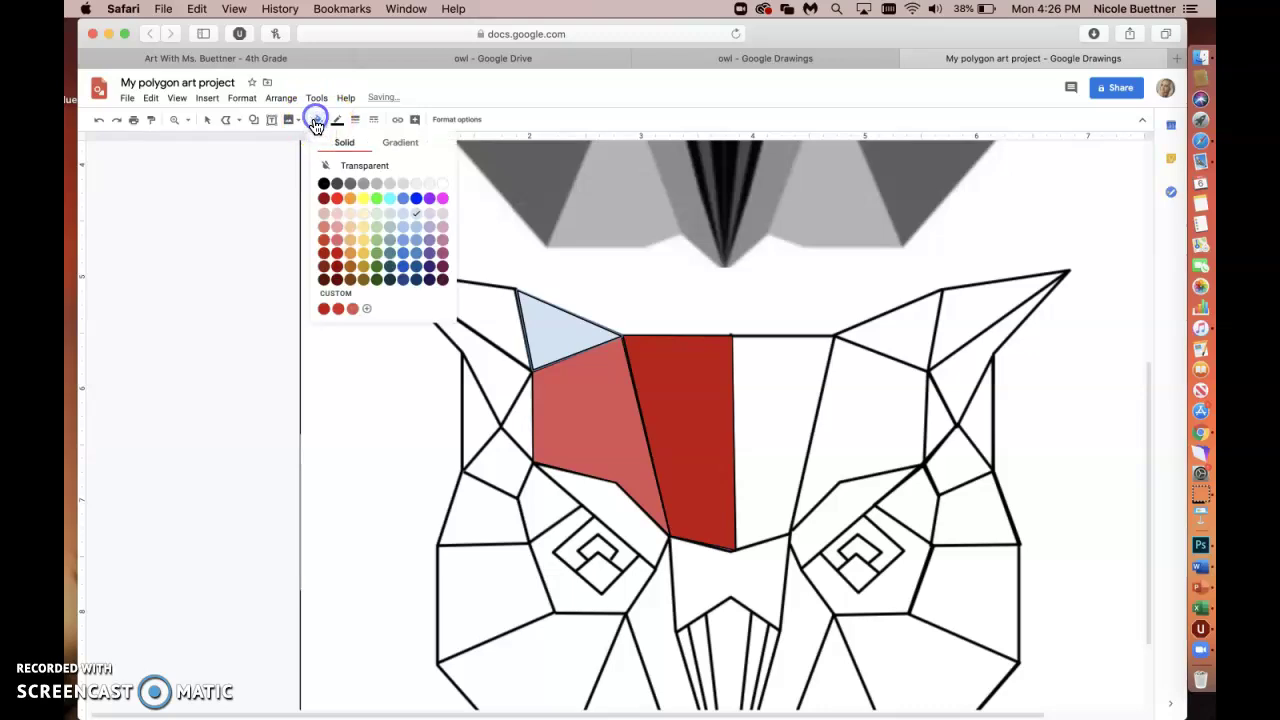
click(365, 300)
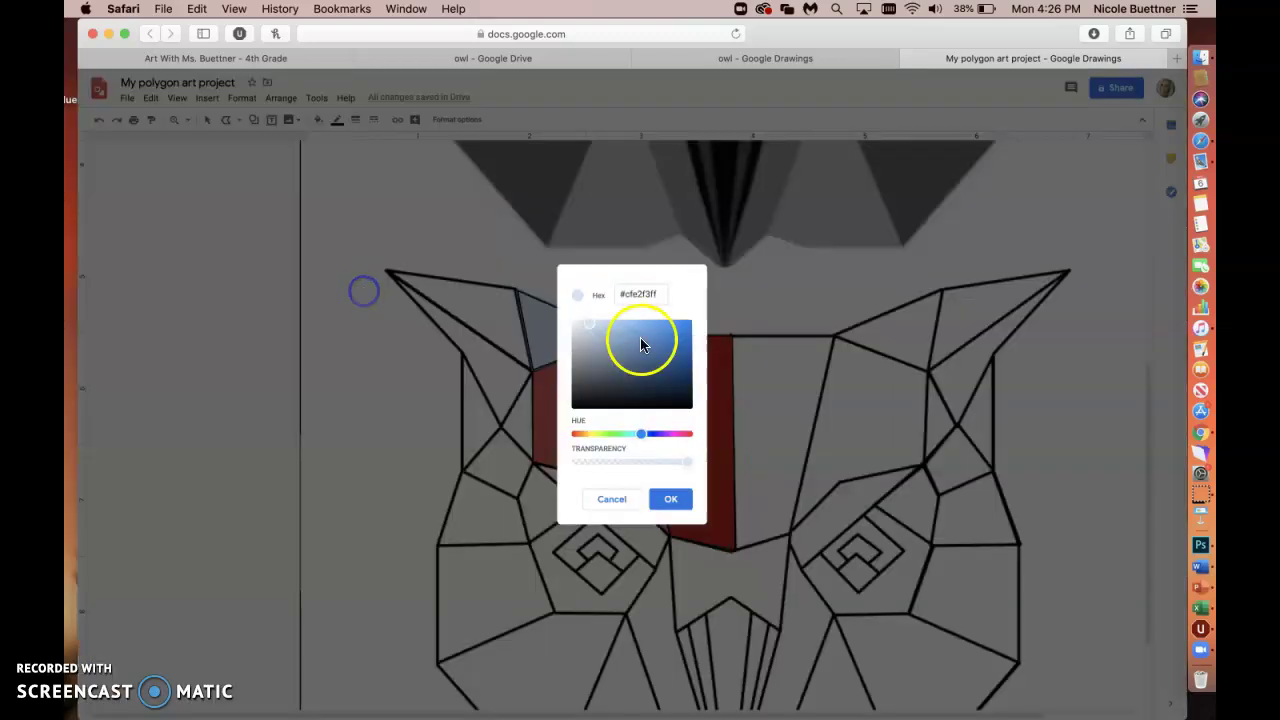
click(622, 500)
Step: Fill the small triangle with the brow's custom red and lighten it to the custom colour #e28181
click(318, 119)
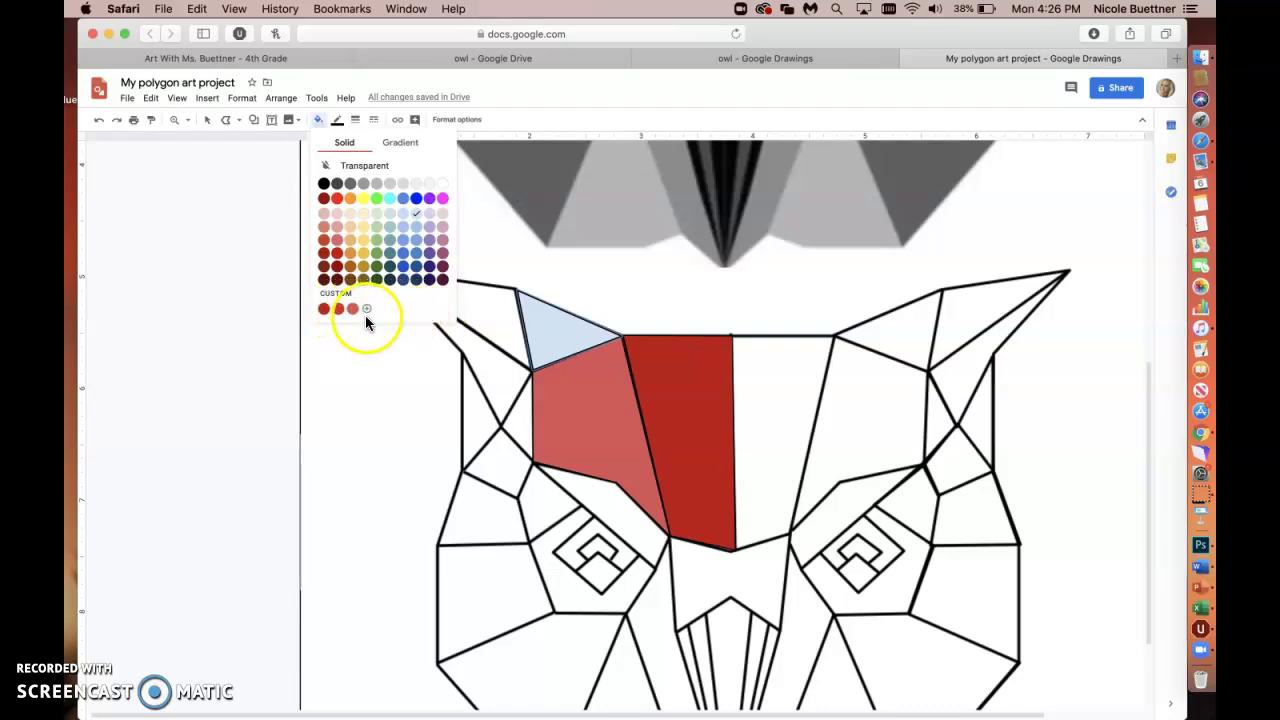
click(354, 313)
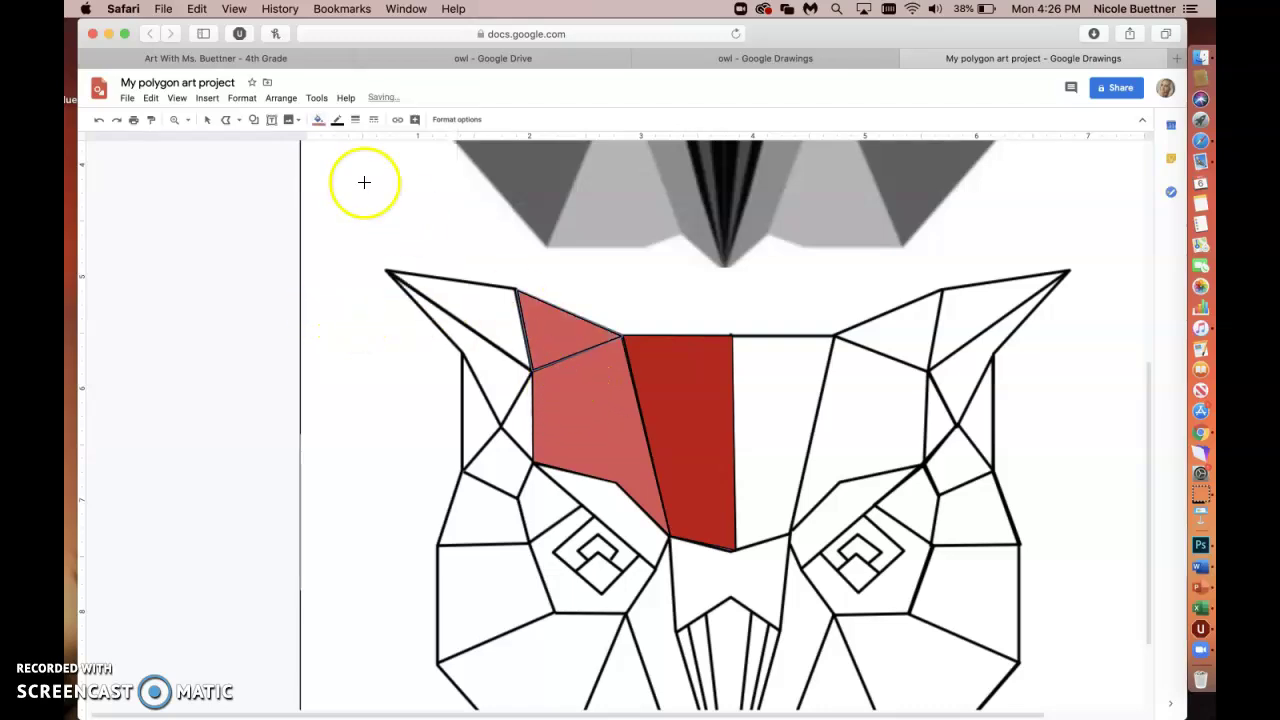
click(318, 124)
click(343, 288)
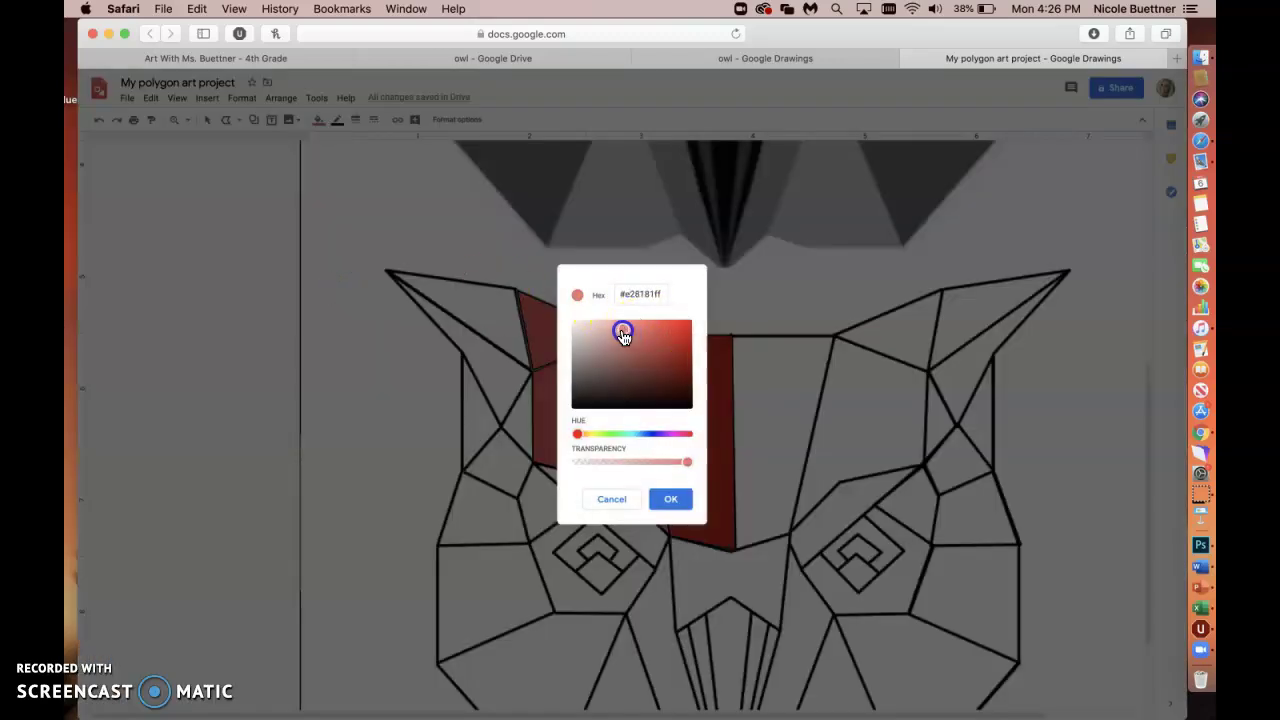
click(671, 498)
Step: Compare the light red triangle with its matching panel on the grey reference owl, fitting both owls in view
scroll(714, 393, up, 3)
scroll(714, 393, down, 4)
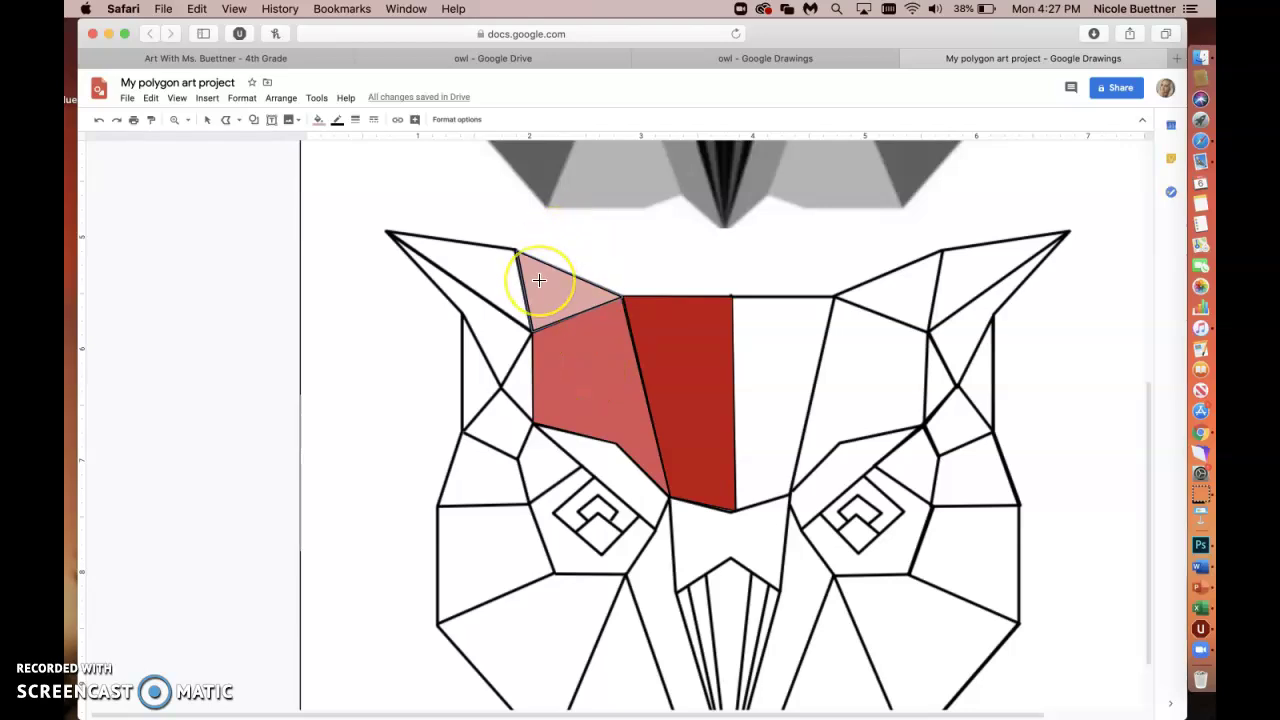
scroll(539, 280, up, 10)
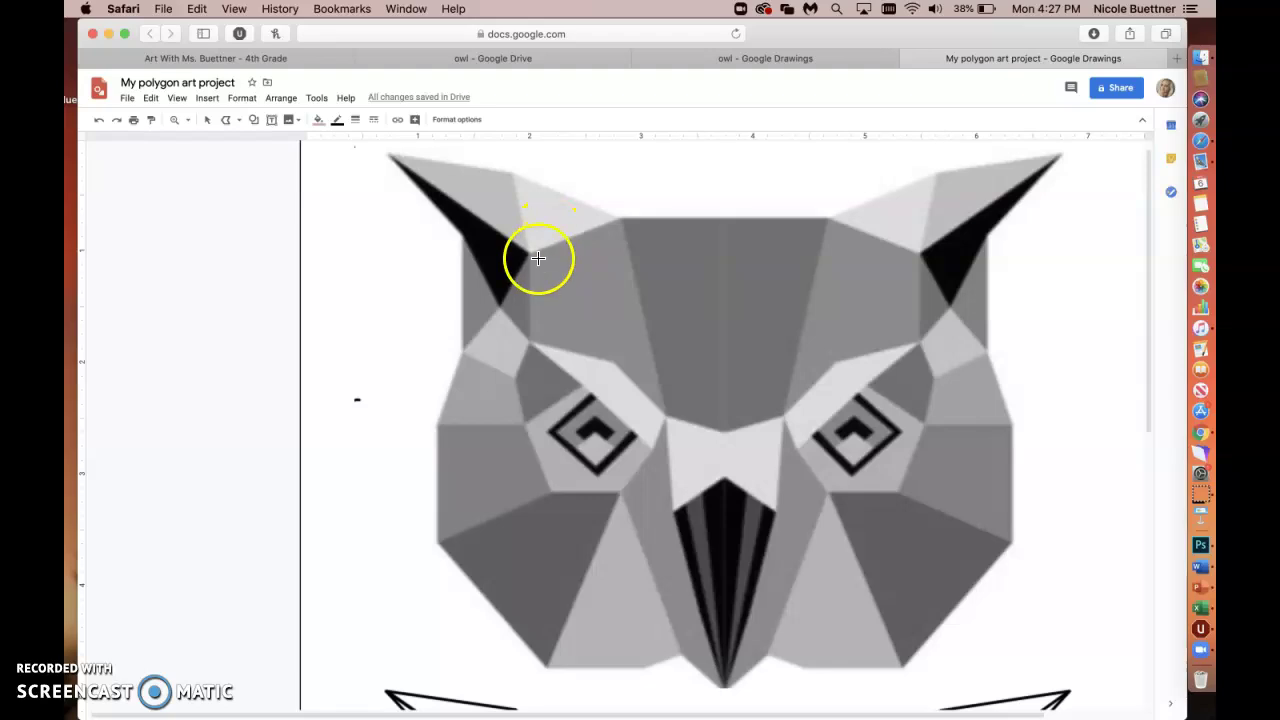
scroll(538, 258, down, 8)
click(180, 119)
click(206, 249)
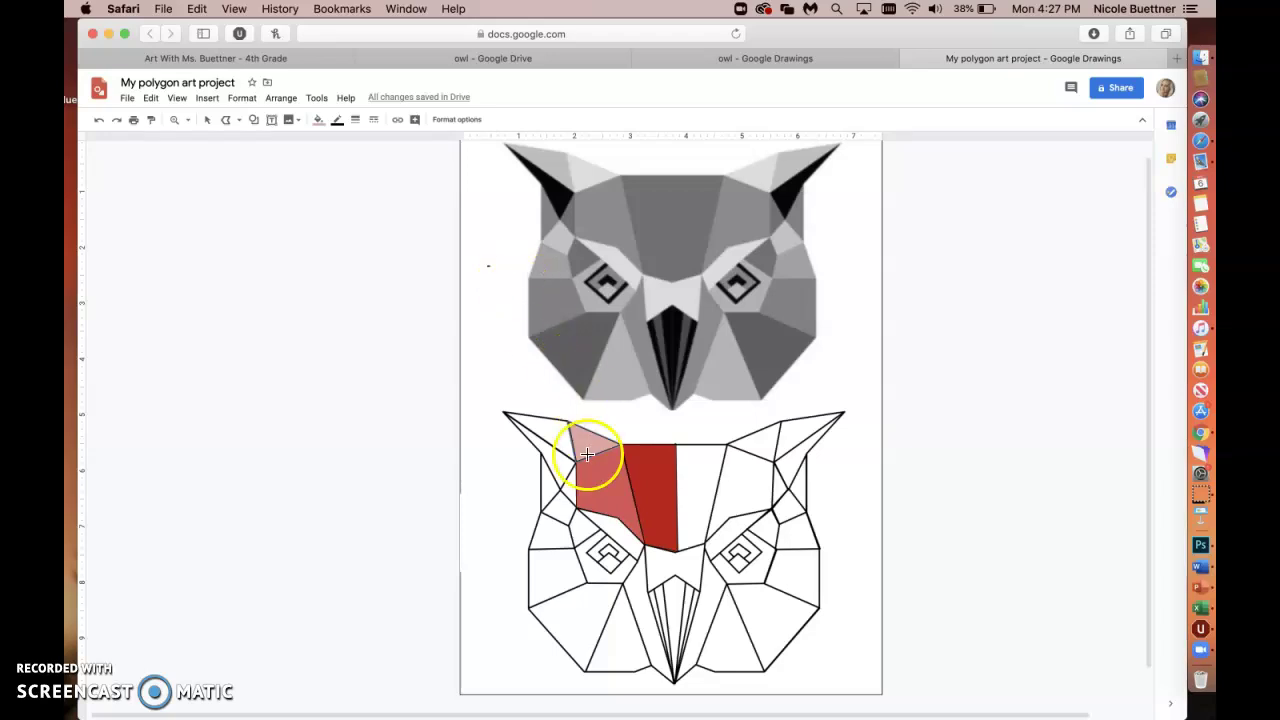
Step: Examine the numbered value scale beside the owl on the class website and return to the polygon art drawing
click(309, 60)
scroll(407, 272, down, 2)
scroll(407, 272, up, 8)
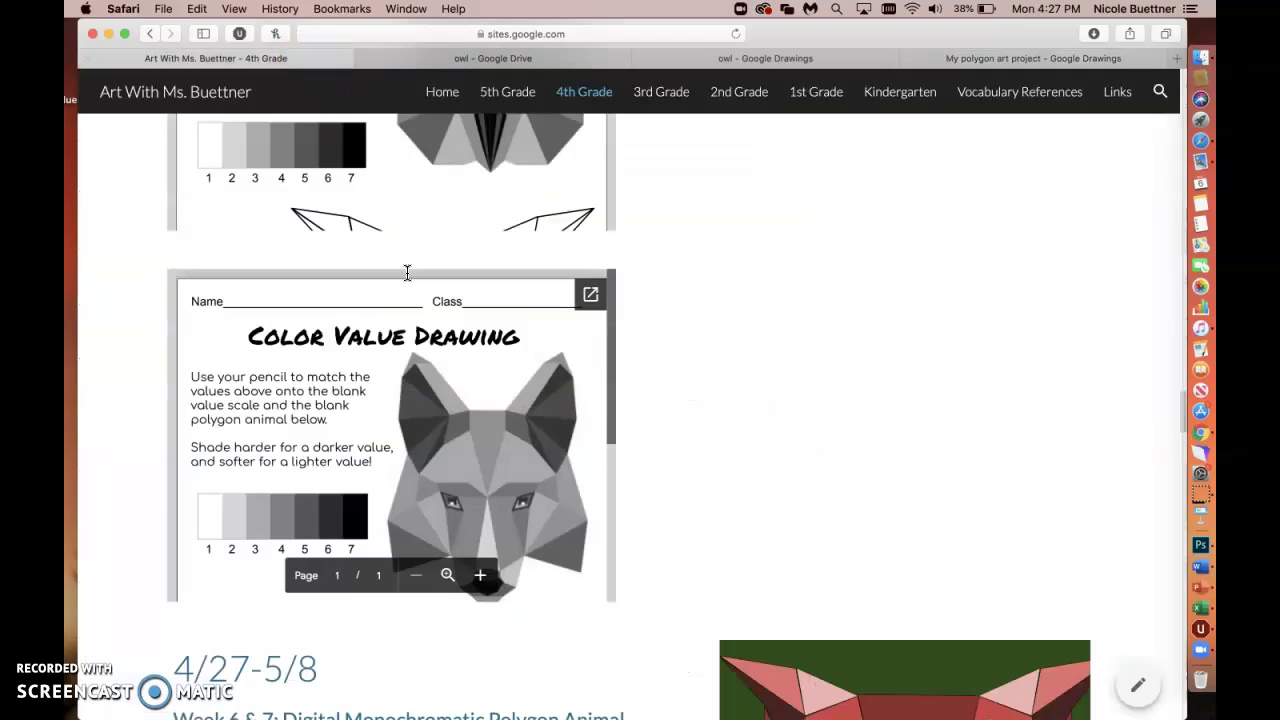
scroll(337, 351, down, 3)
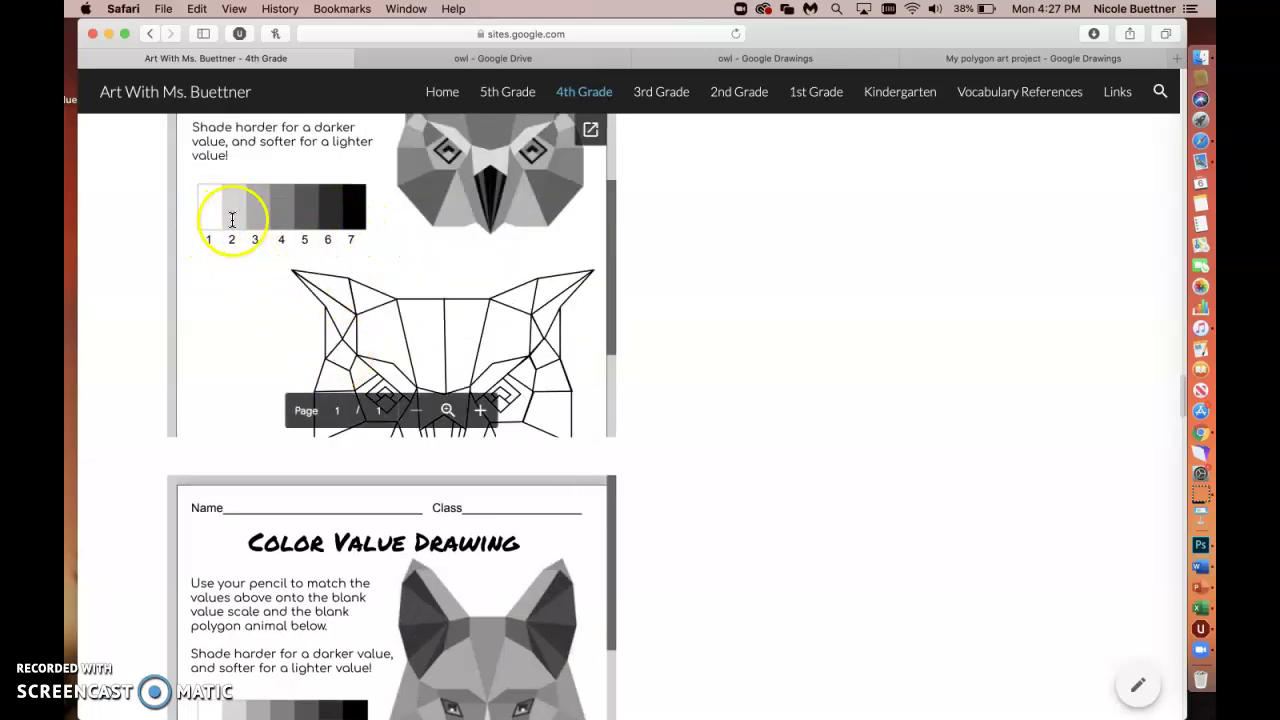
scroll(262, 245, up, 1)
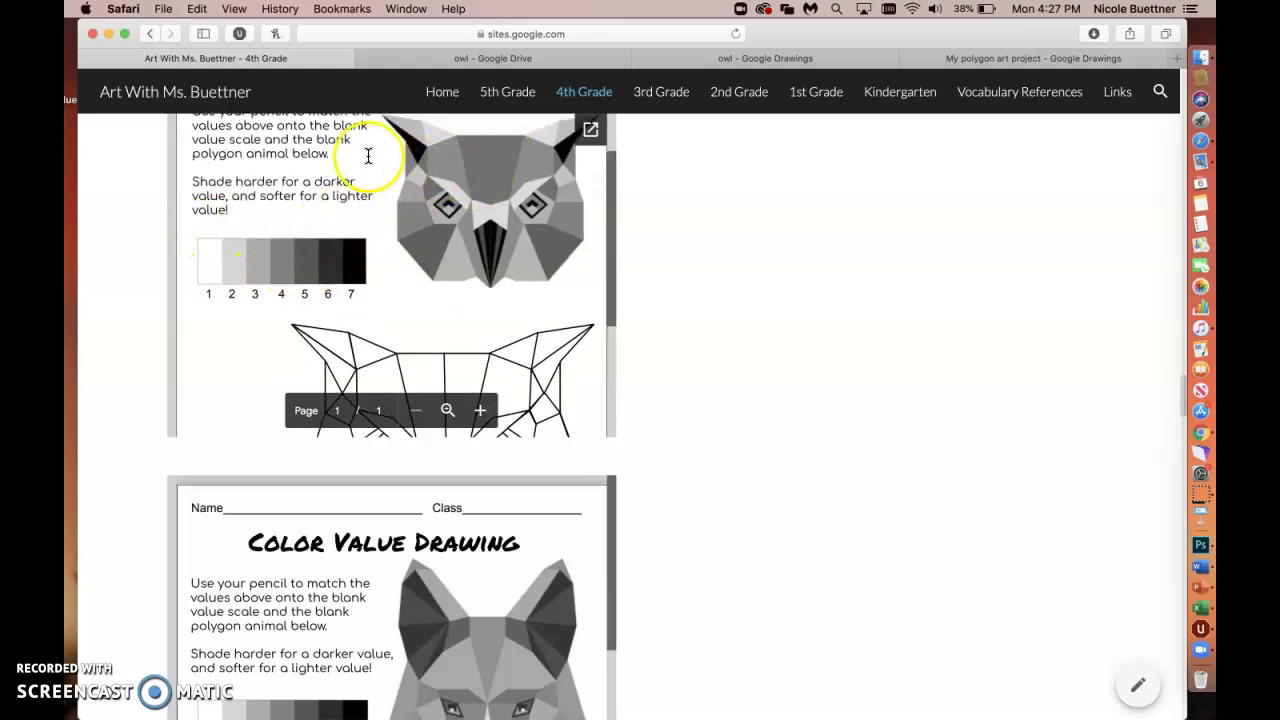
click(984, 58)
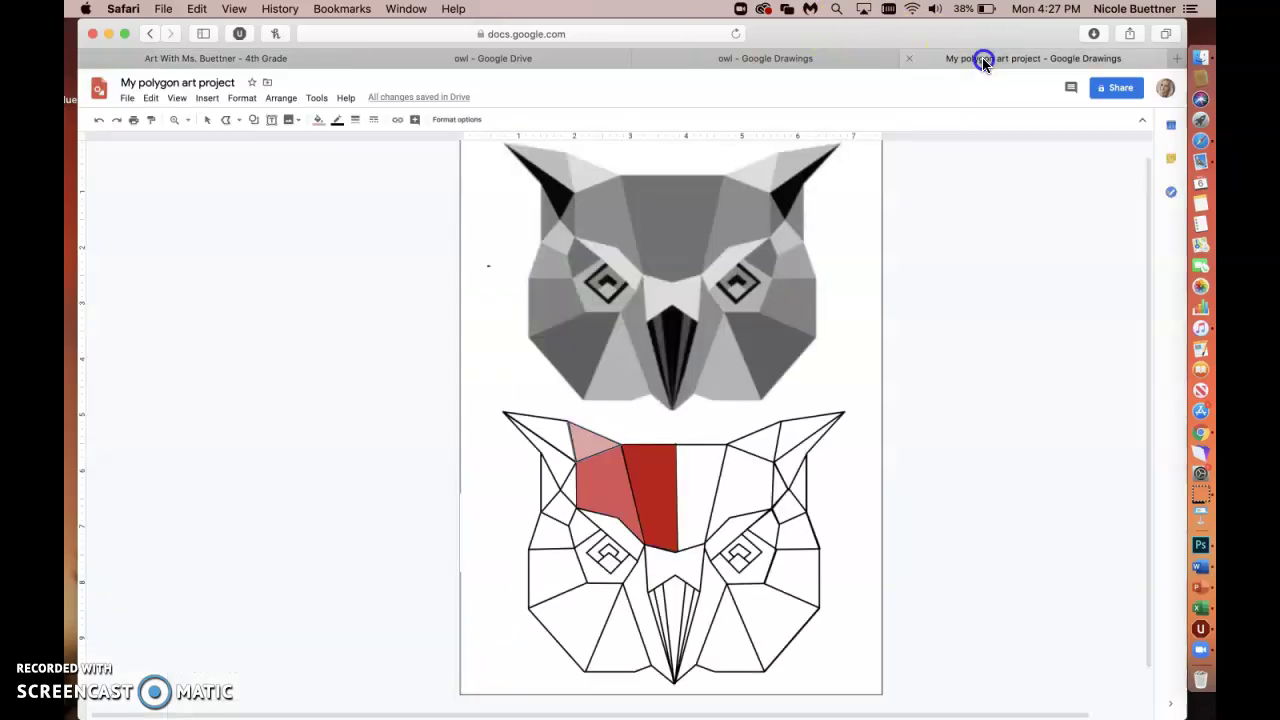
scroll(500, 414, down, 2)
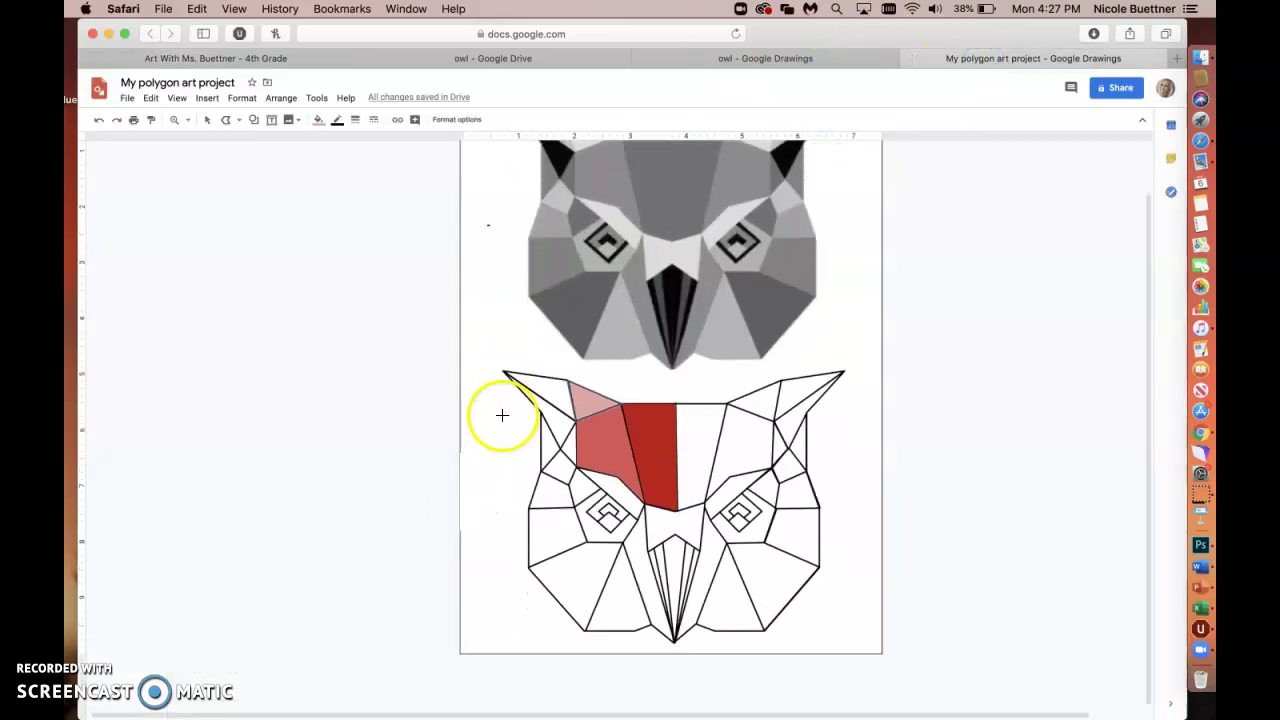
Step: Select the dark red forehead polygon and show its size and rotation options
click(208, 121)
click(579, 404)
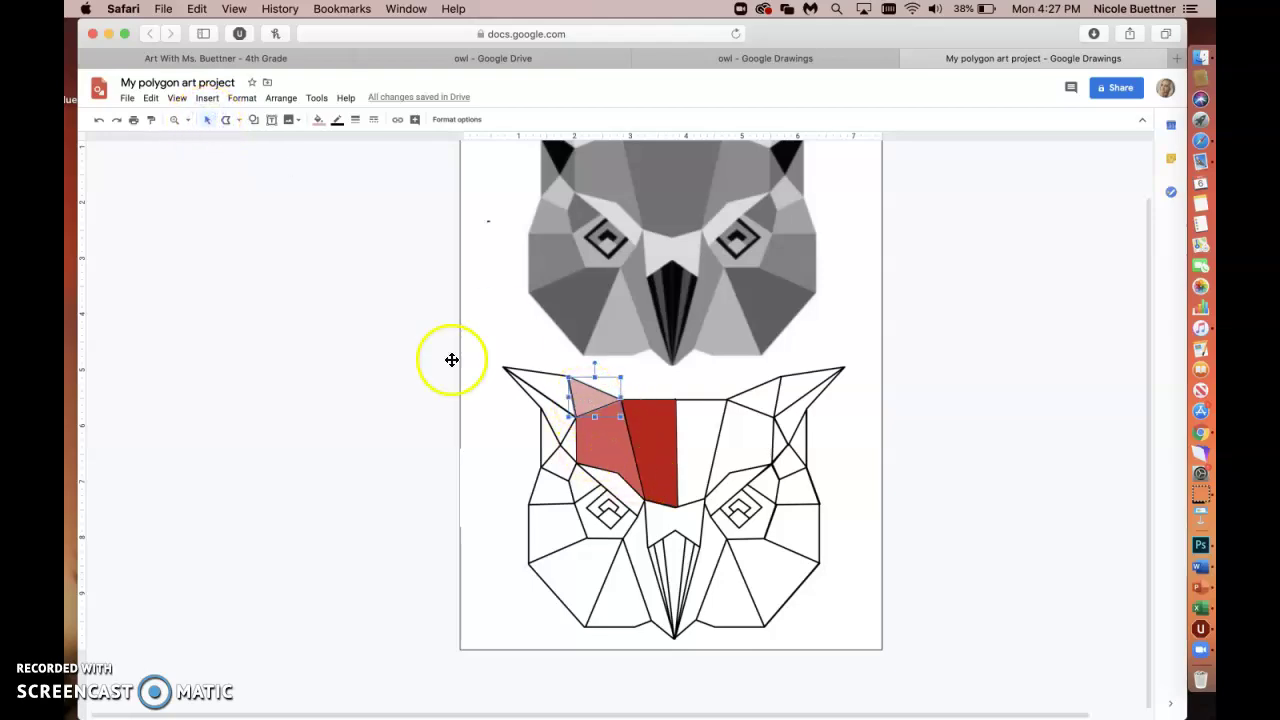
click(670, 437)
click(604, 421)
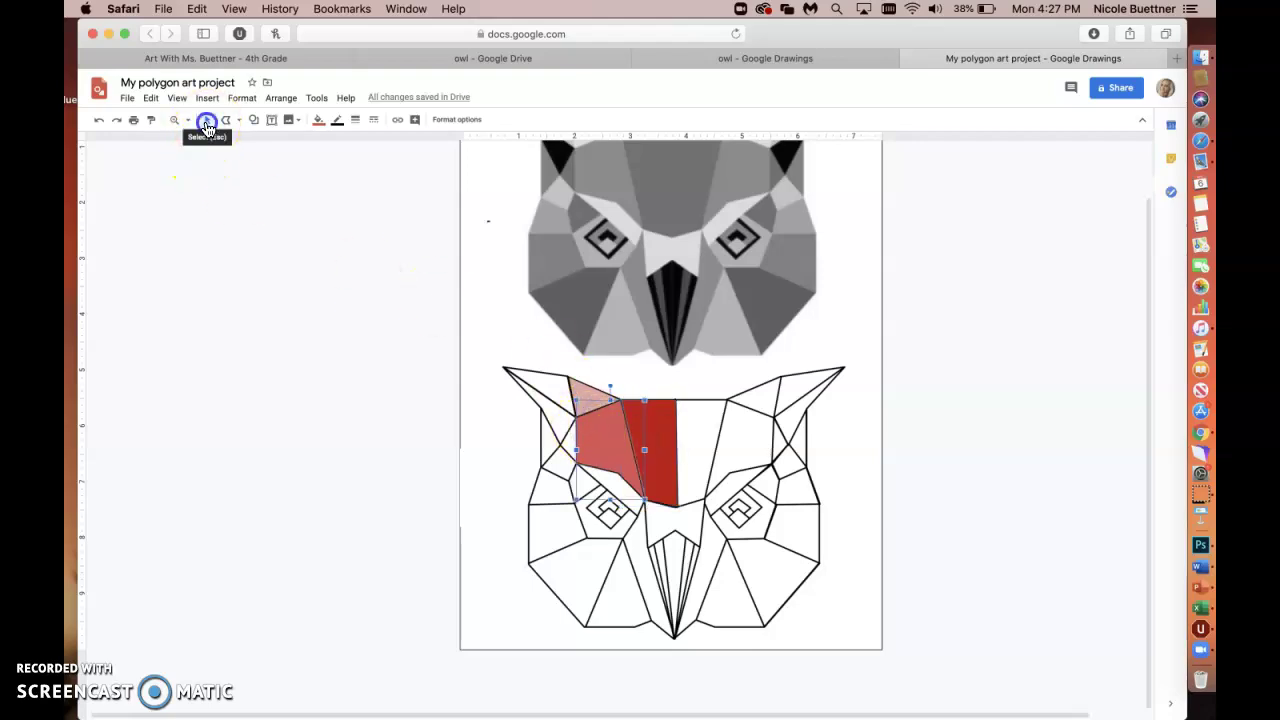
click(667, 440)
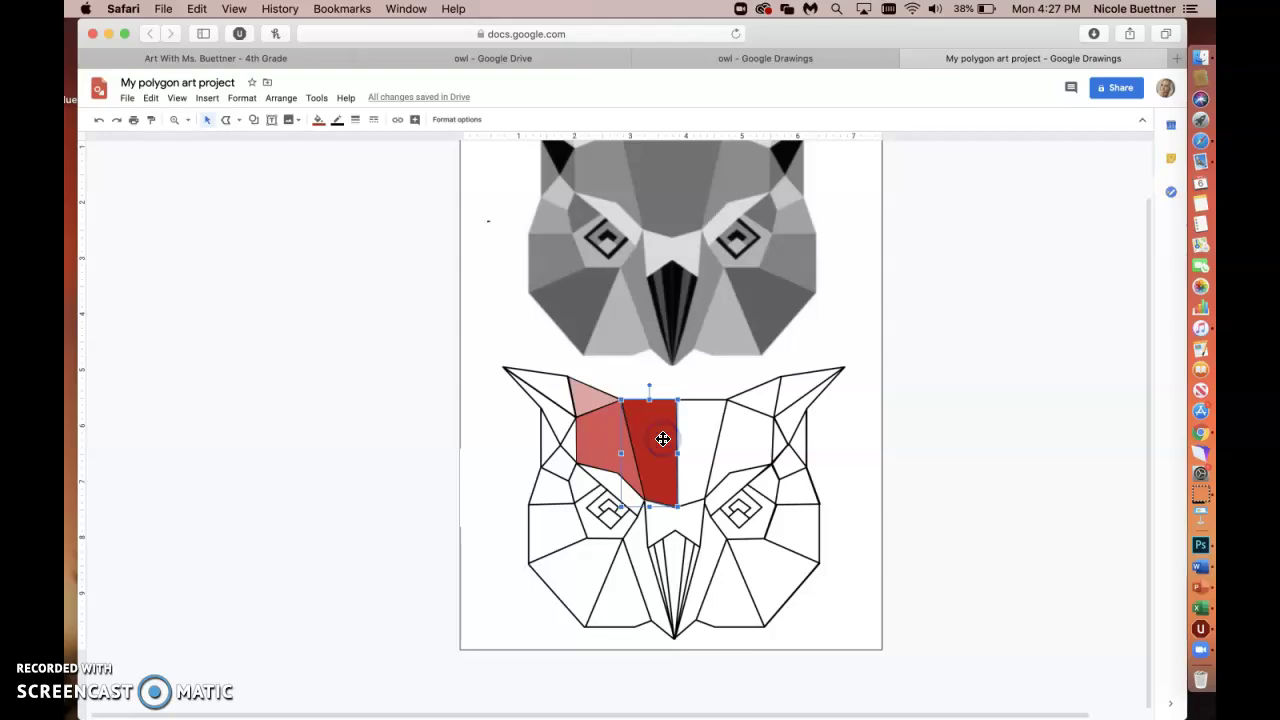
click(462, 120)
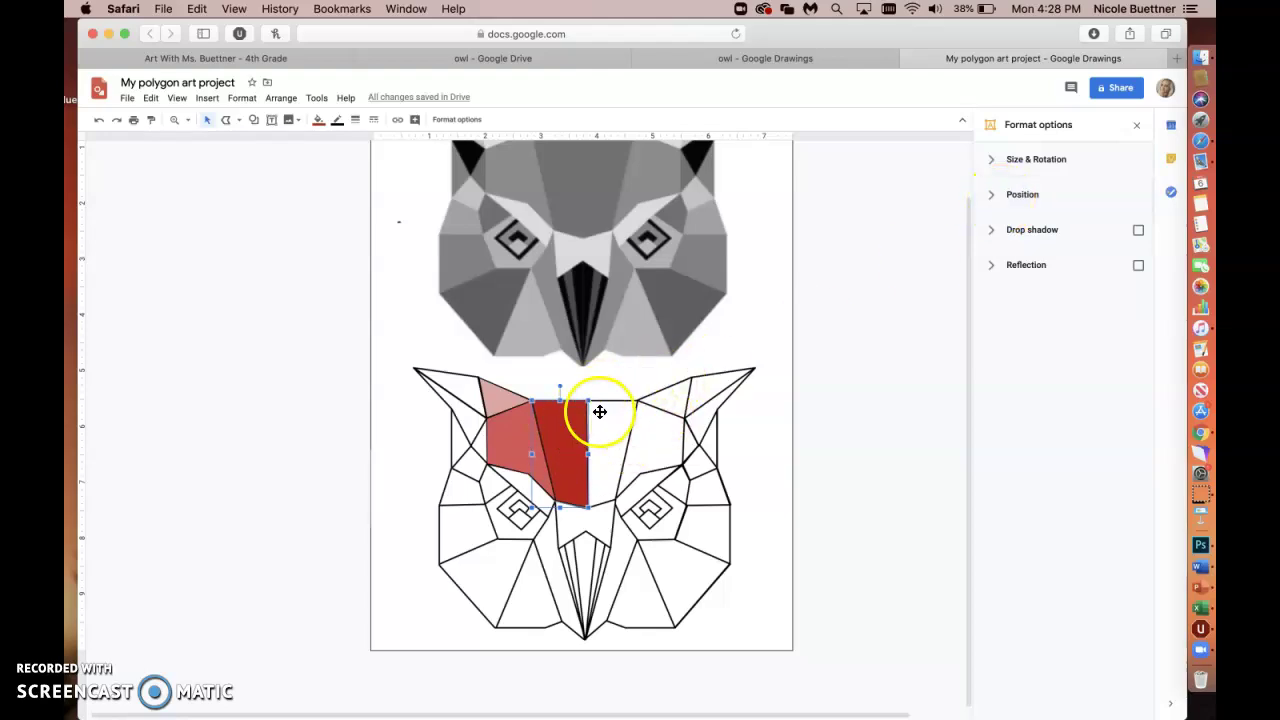
click(988, 162)
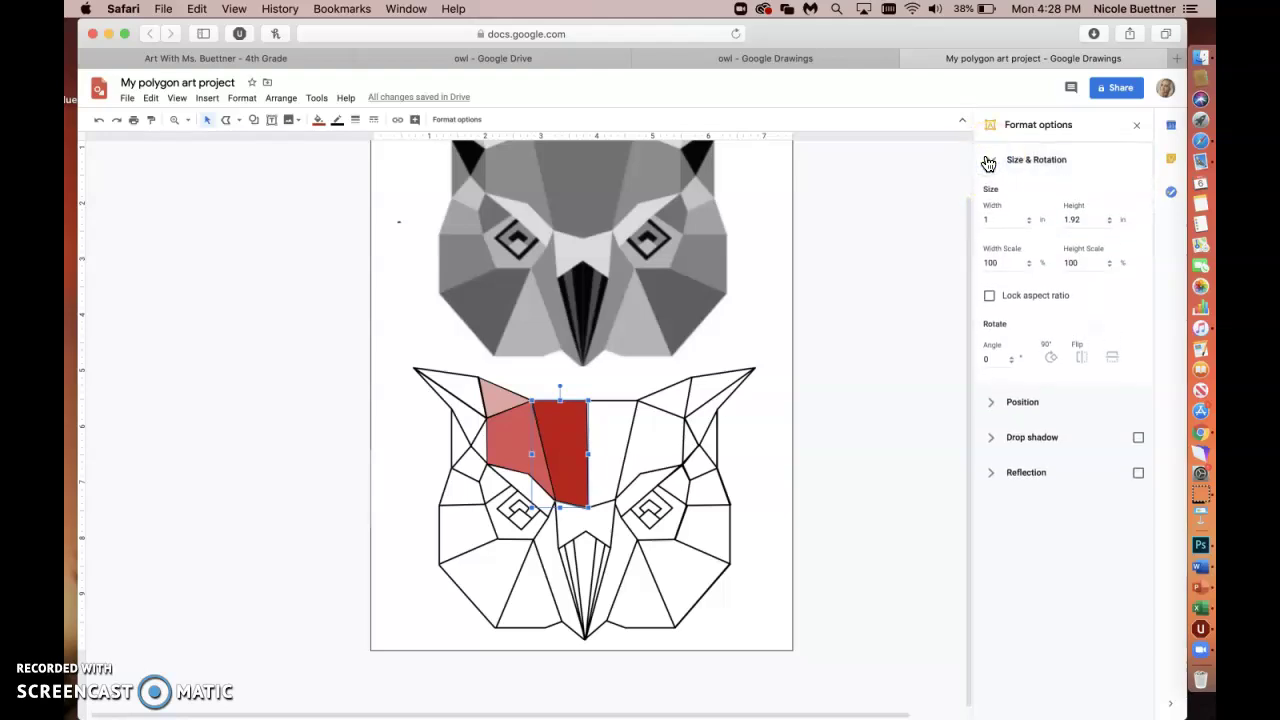
Step: Try flipping the original dark red forehead polygon horizontally onto the empty half of the forehead, and return it to its original place
click(1084, 358)
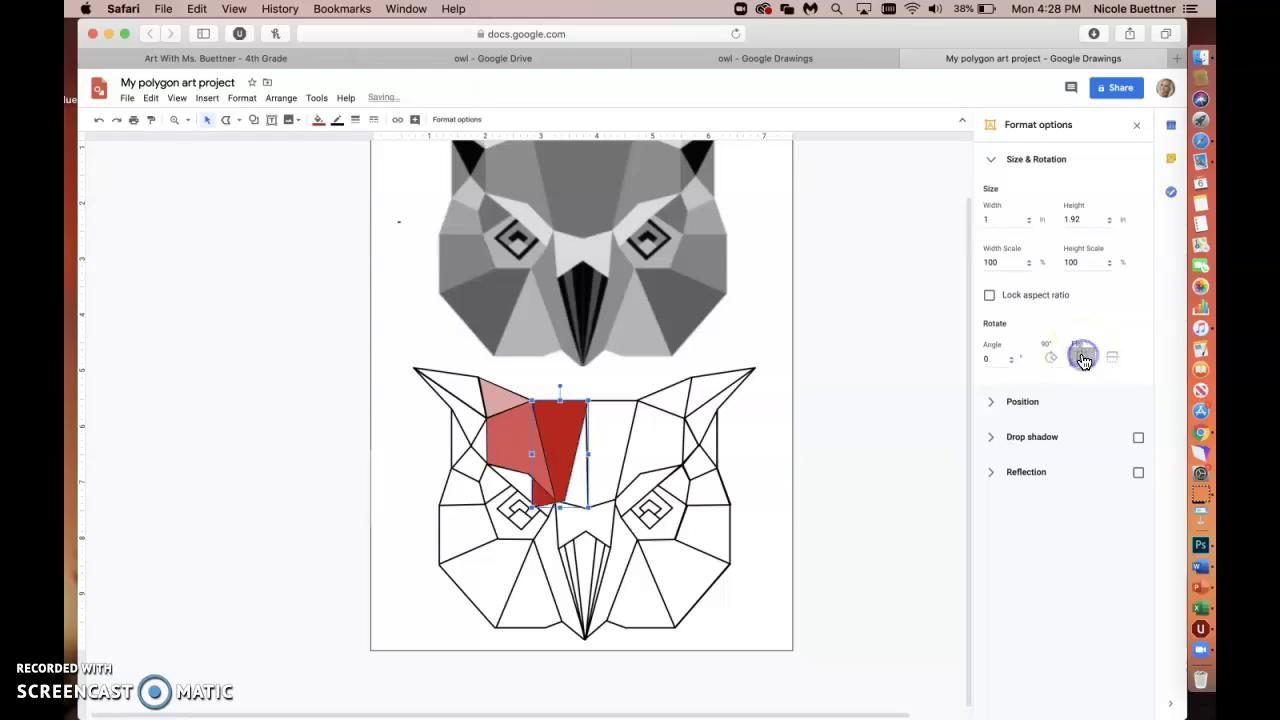
drag(571, 409, 618, 417)
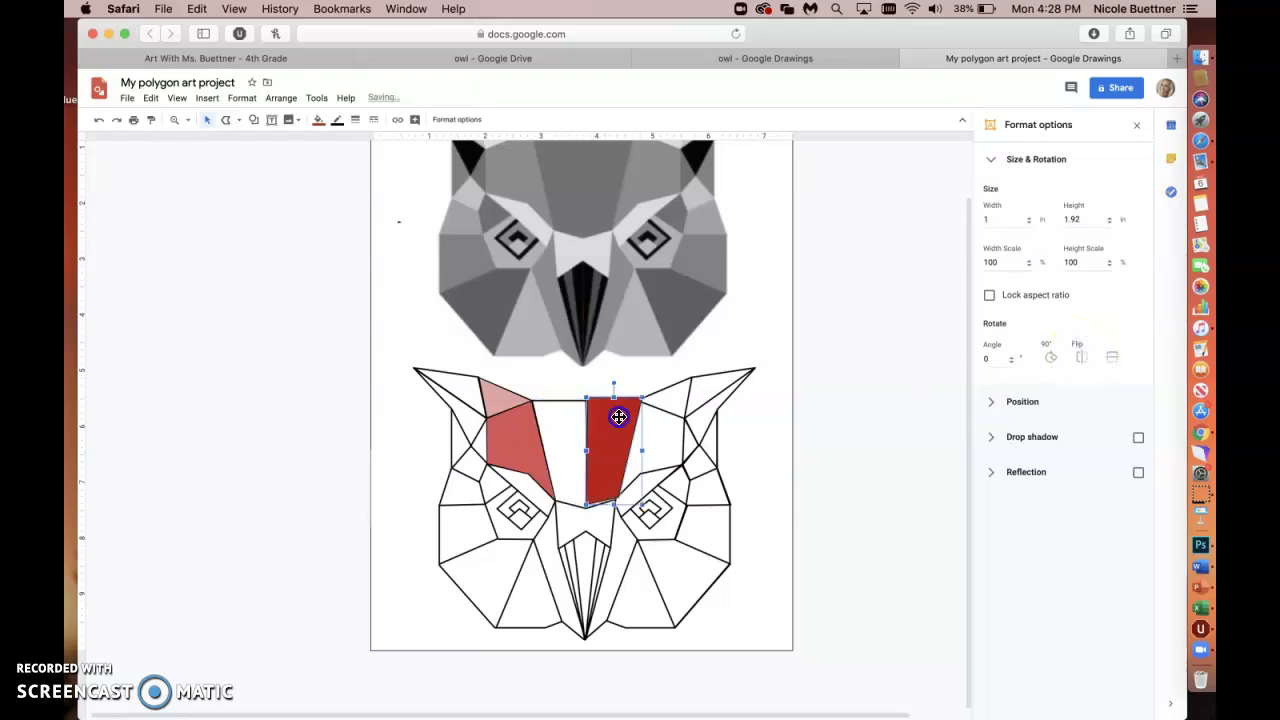
click(1081, 357)
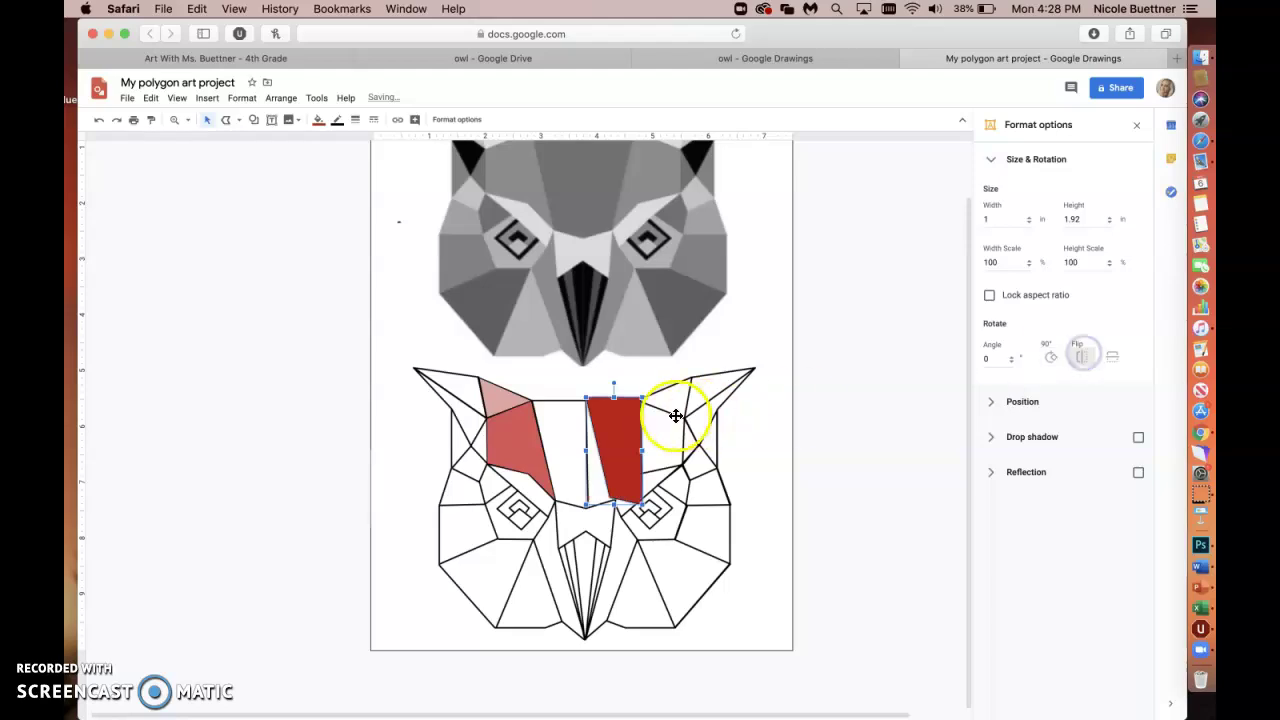
drag(569, 420, 569, 421)
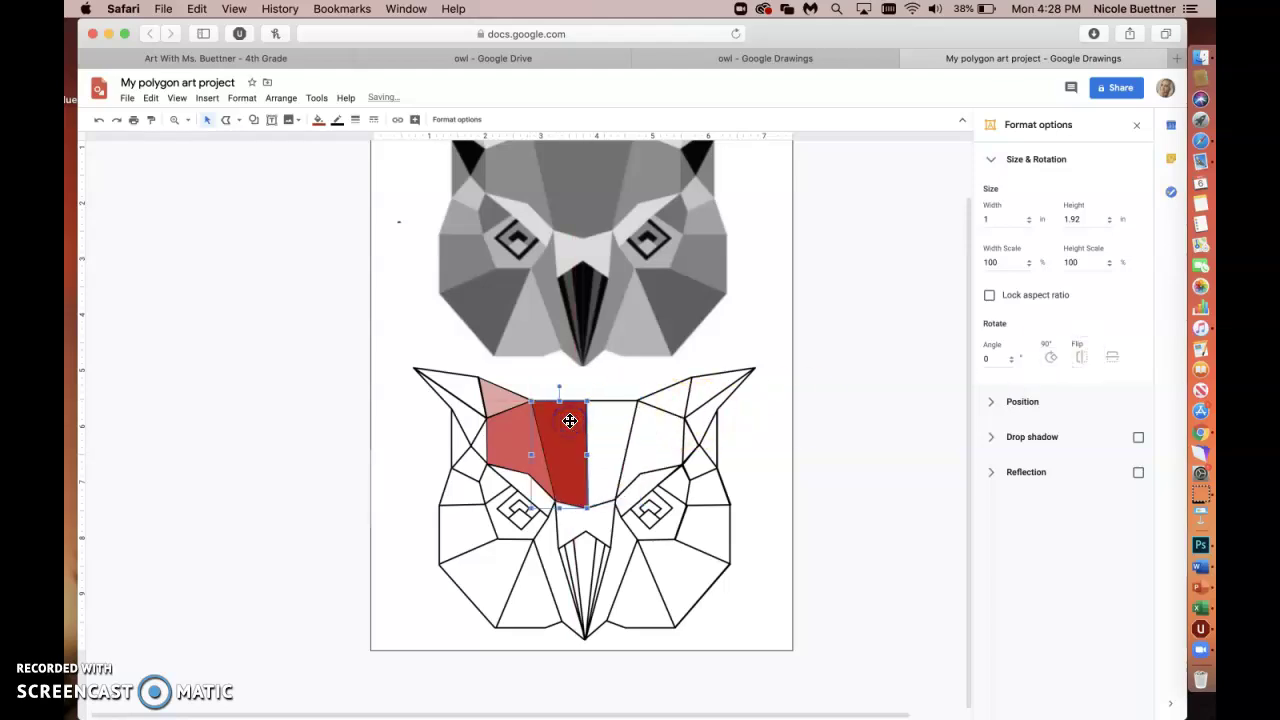
Step: Try to copy and paste the dark red forehead polygon with the editing commands and dismiss the copy-and-paste notice
click(569, 420)
click(562, 430)
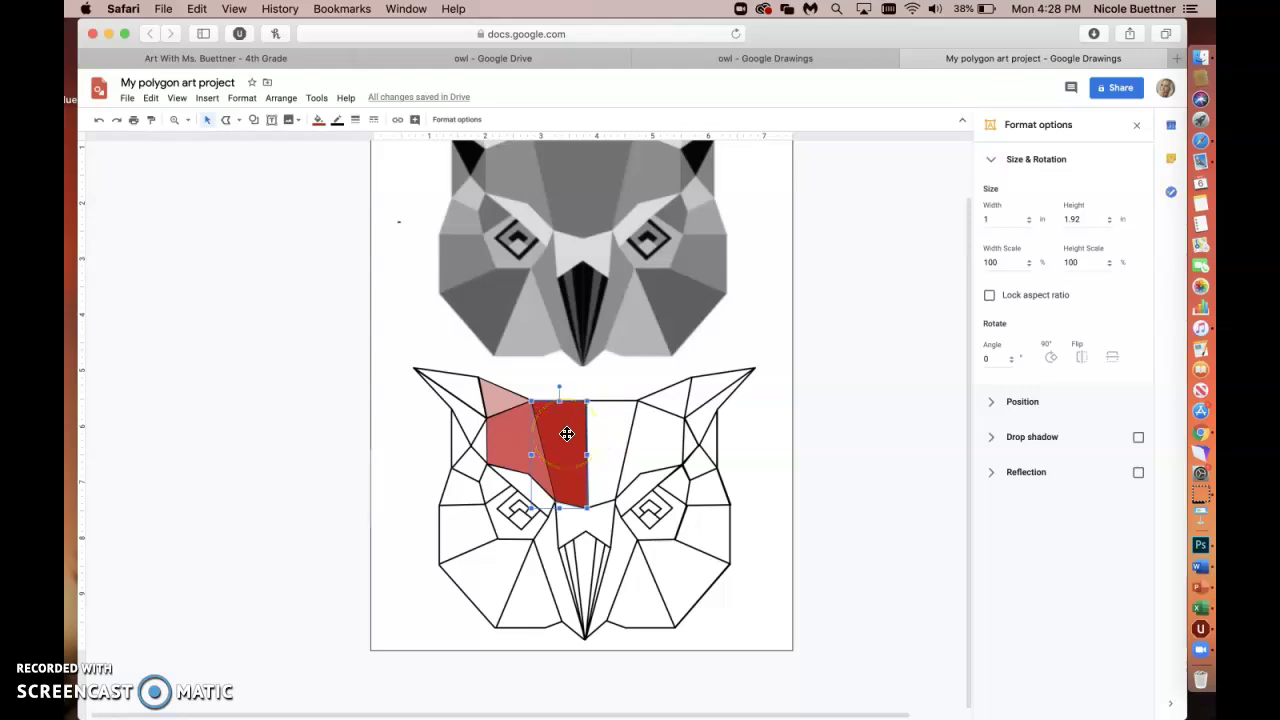
click(127, 99)
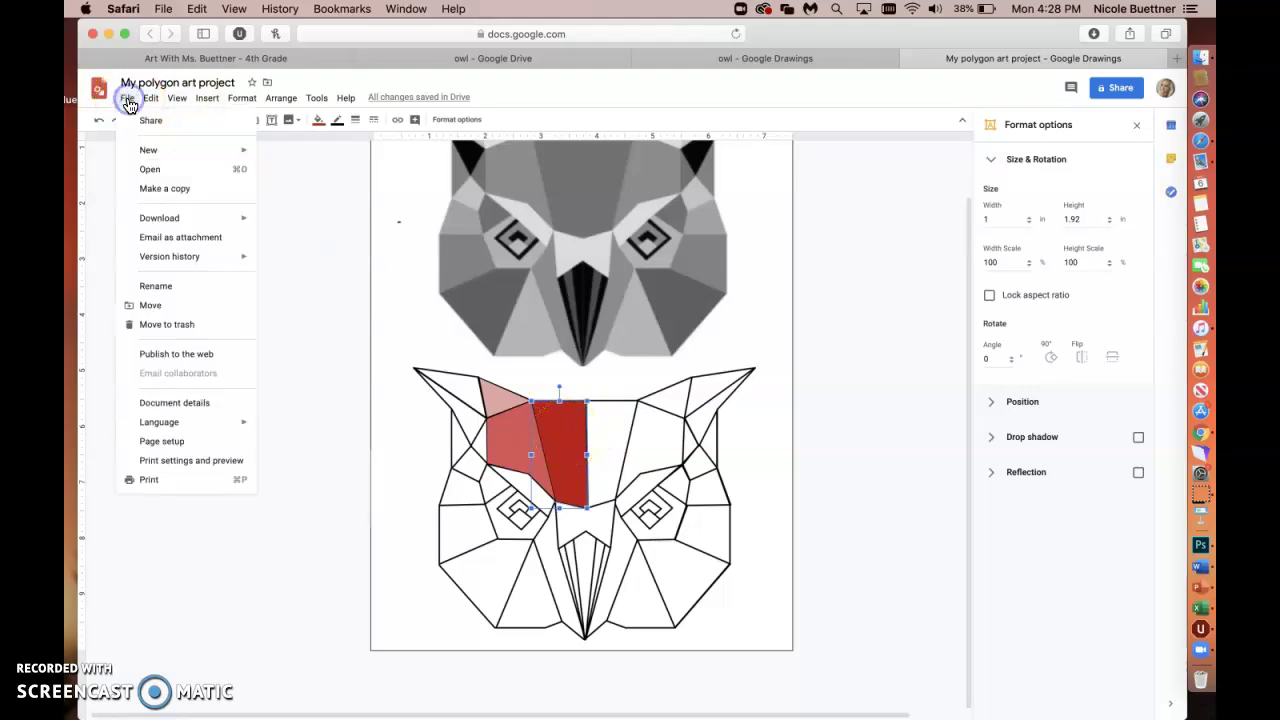
click(152, 100)
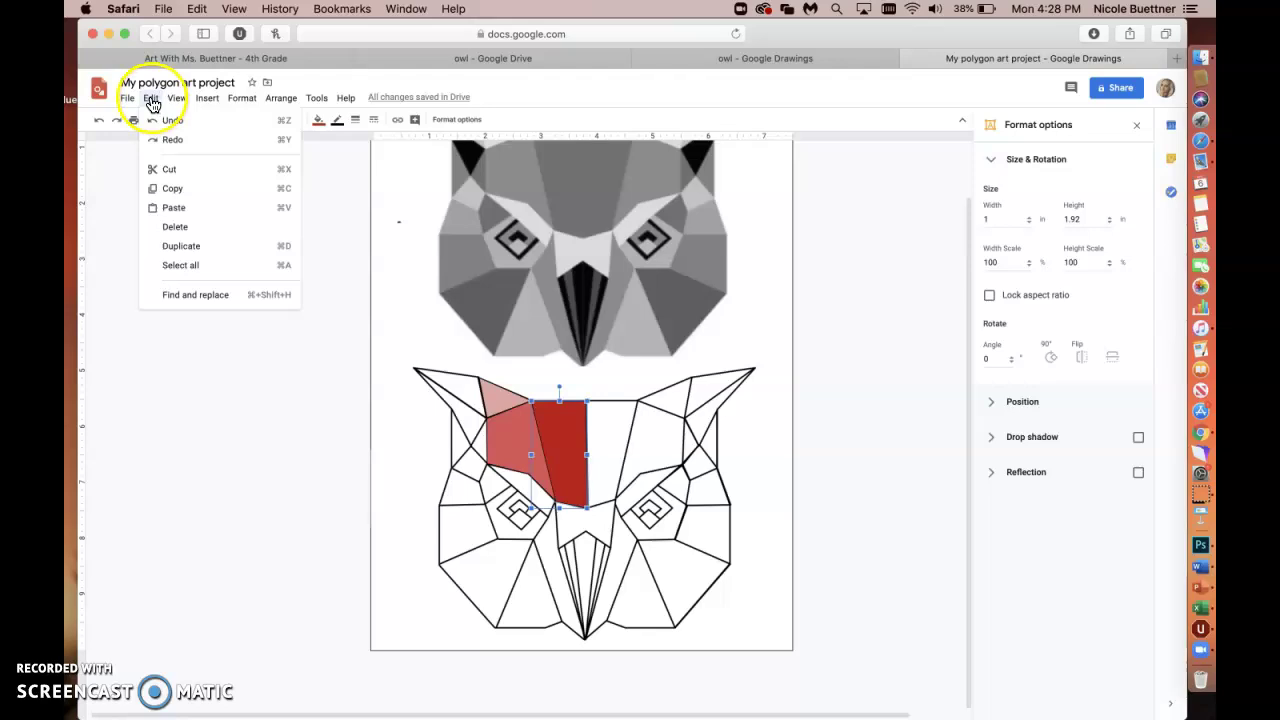
click(172, 190)
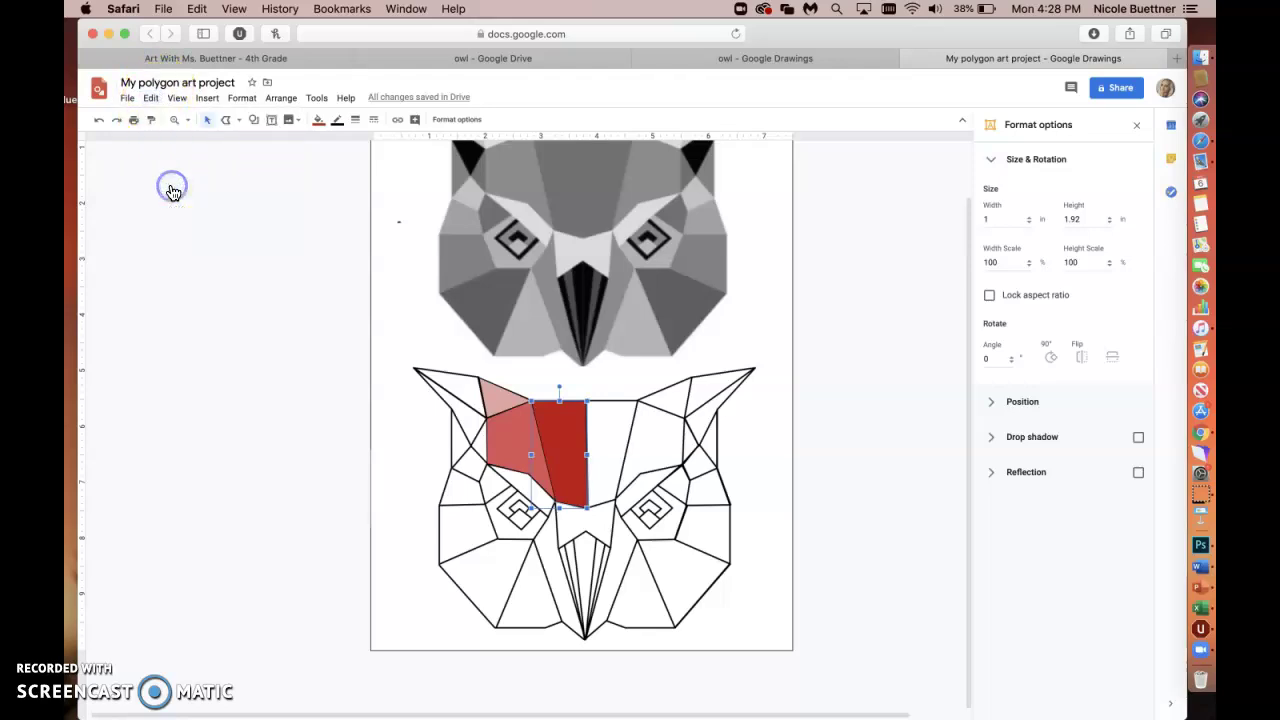
click(150, 98)
click(171, 207)
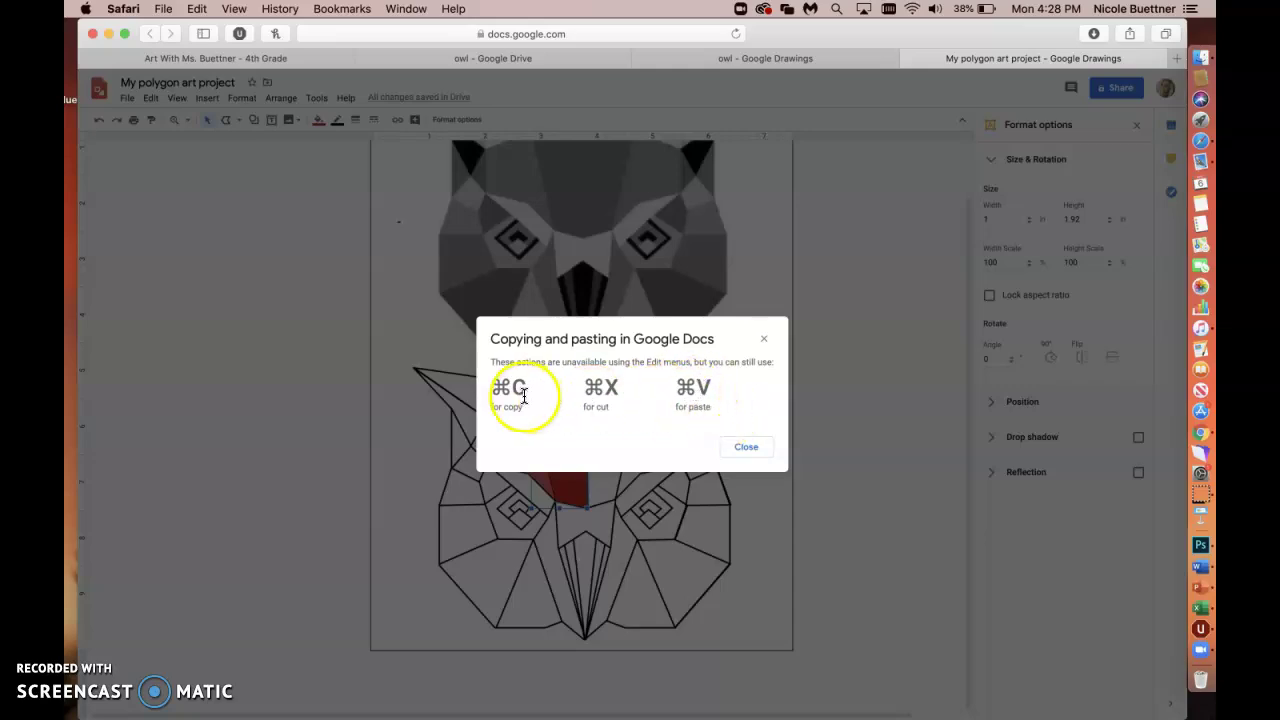
click(738, 447)
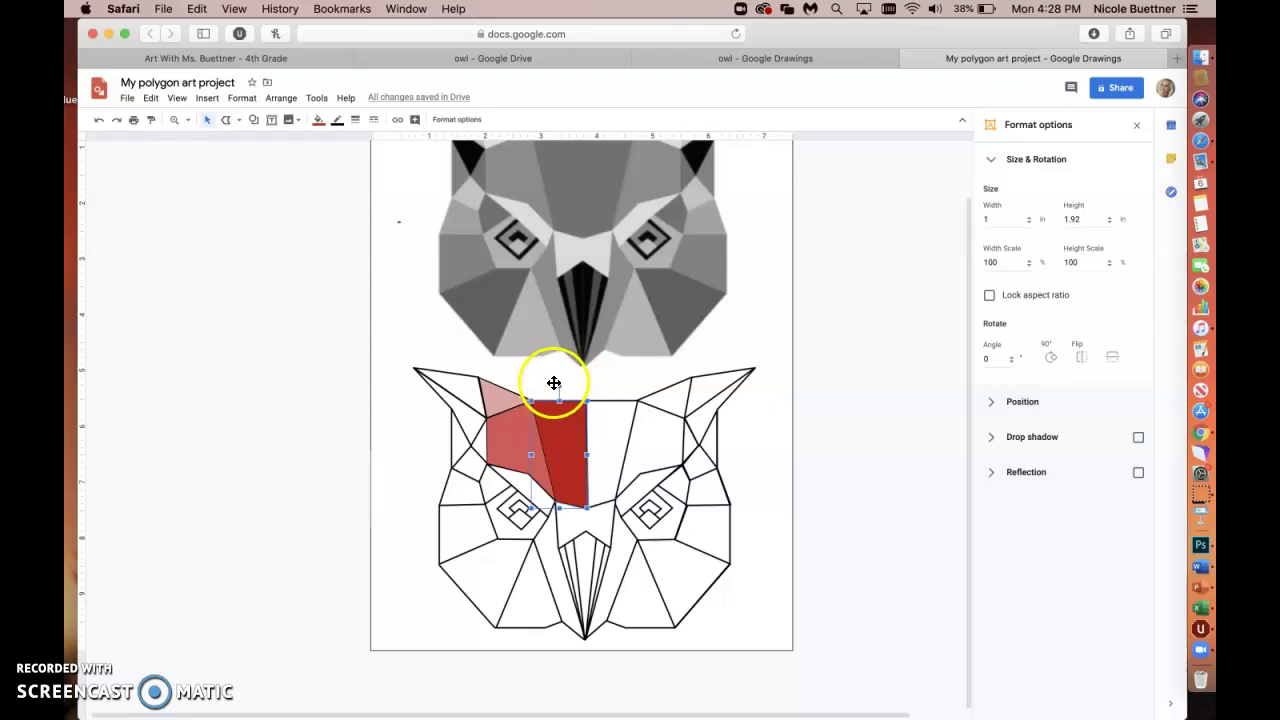
Step: Paste a copy of the dark red forehead polygon, flip it horizontally and align it over the empty mirrored half of the forehead
key(super+v)
drag(571, 451, 621, 444)
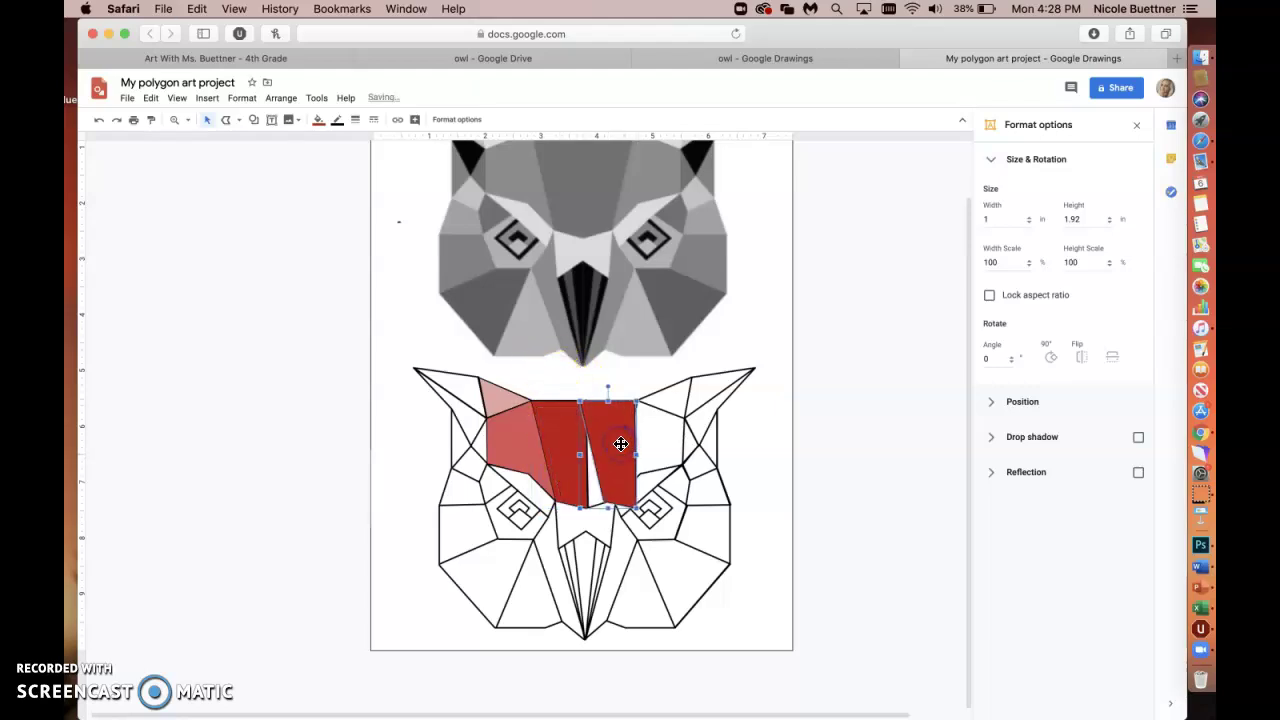
click(1080, 357)
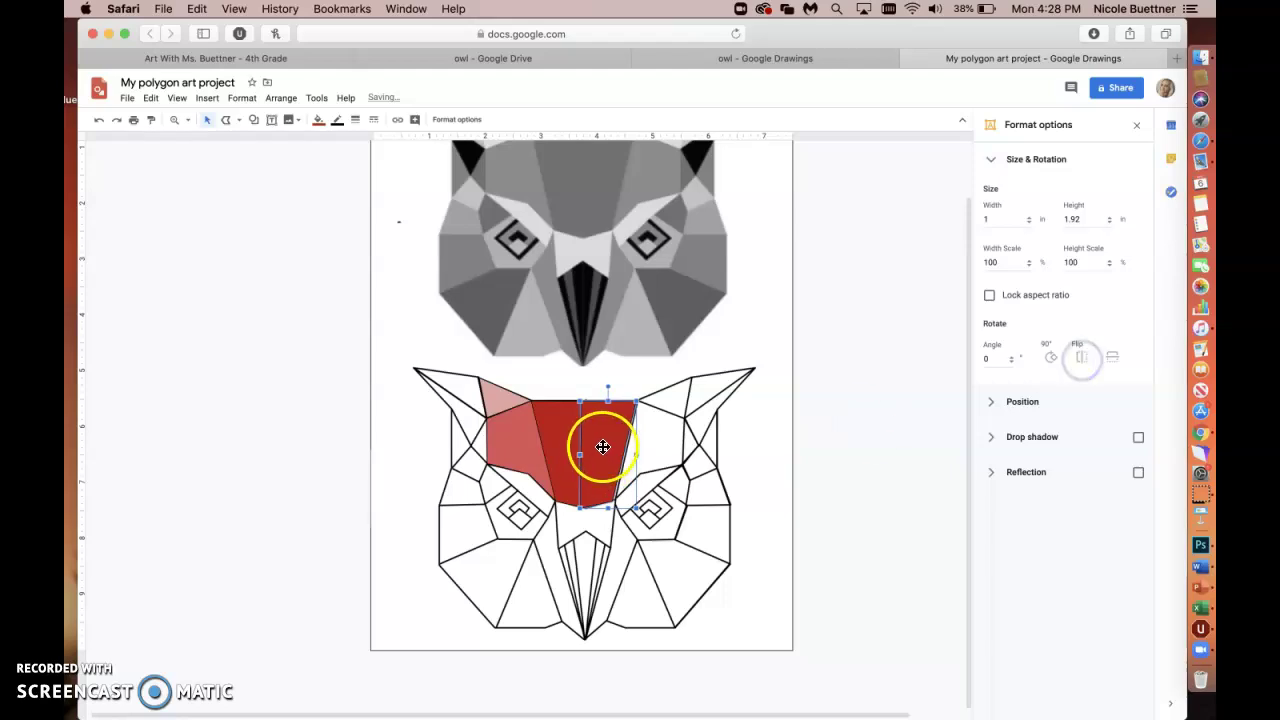
drag(606, 446, 608, 449)
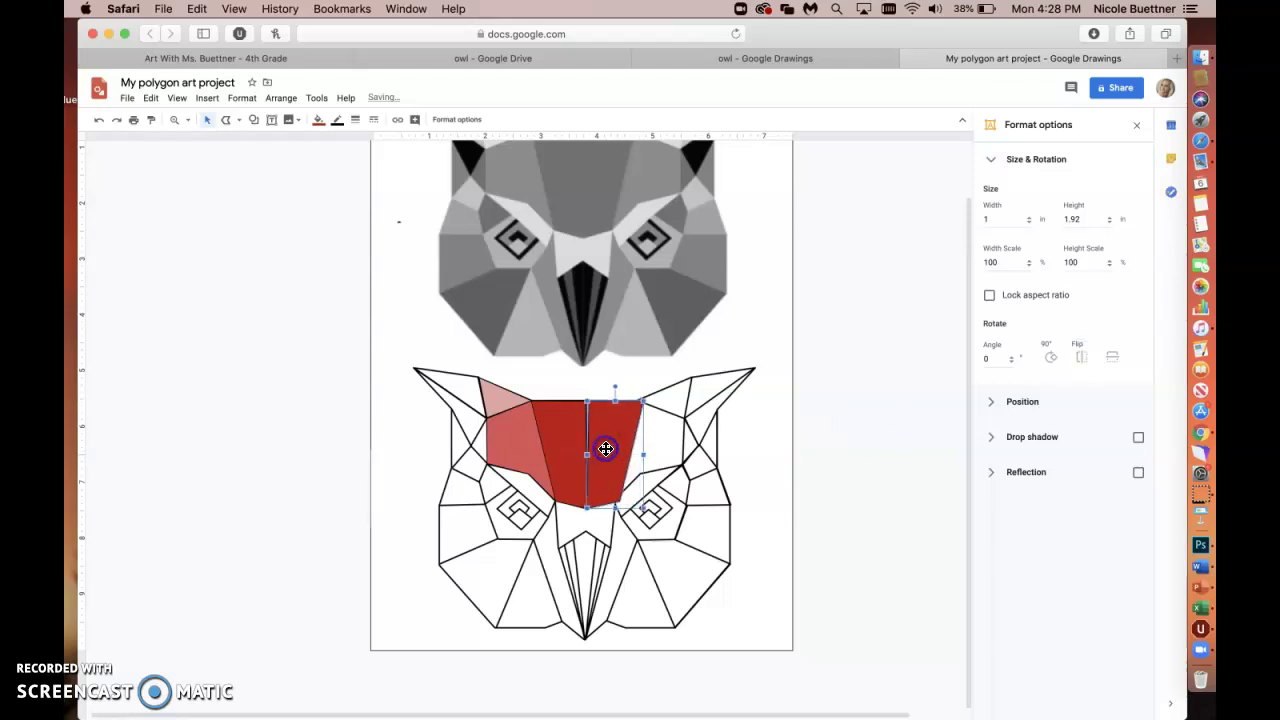
click(249, 397)
click(597, 437)
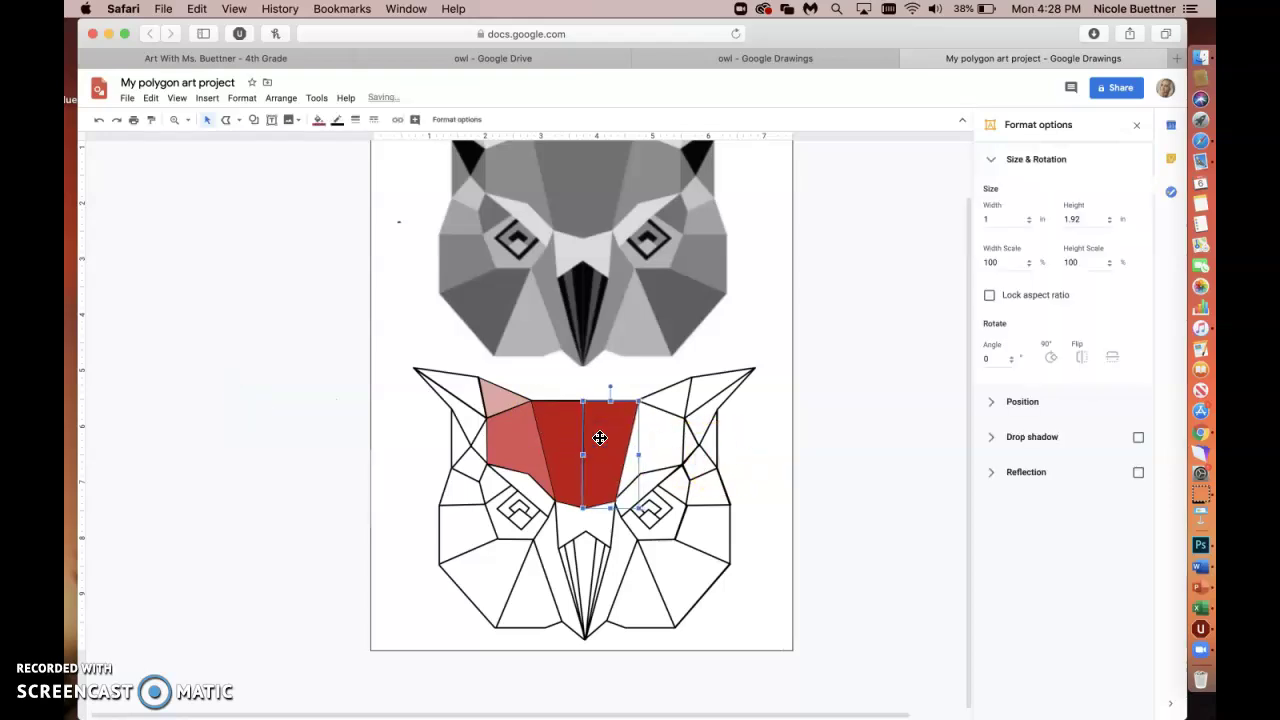
click(284, 334)
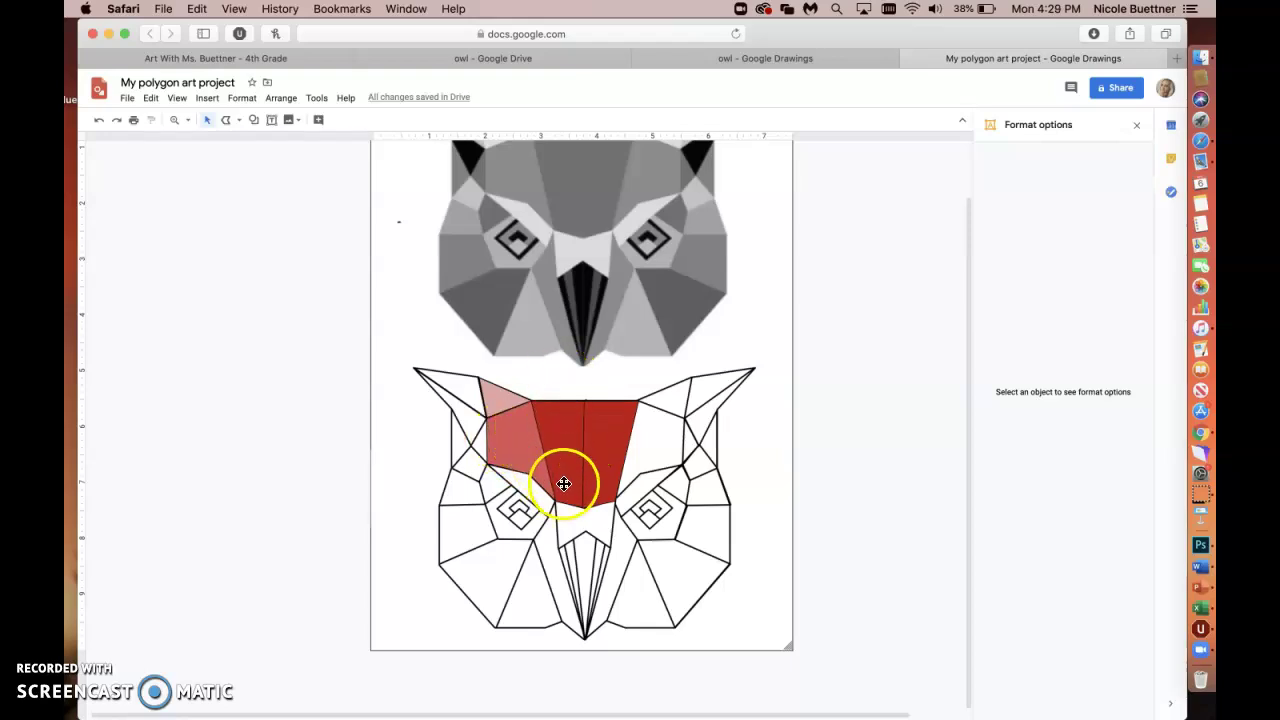
Step: Duplicate the medium red brow polygon, flip the copy horizontally and fit it into the matching brow section on the opposite side
click(530, 451)
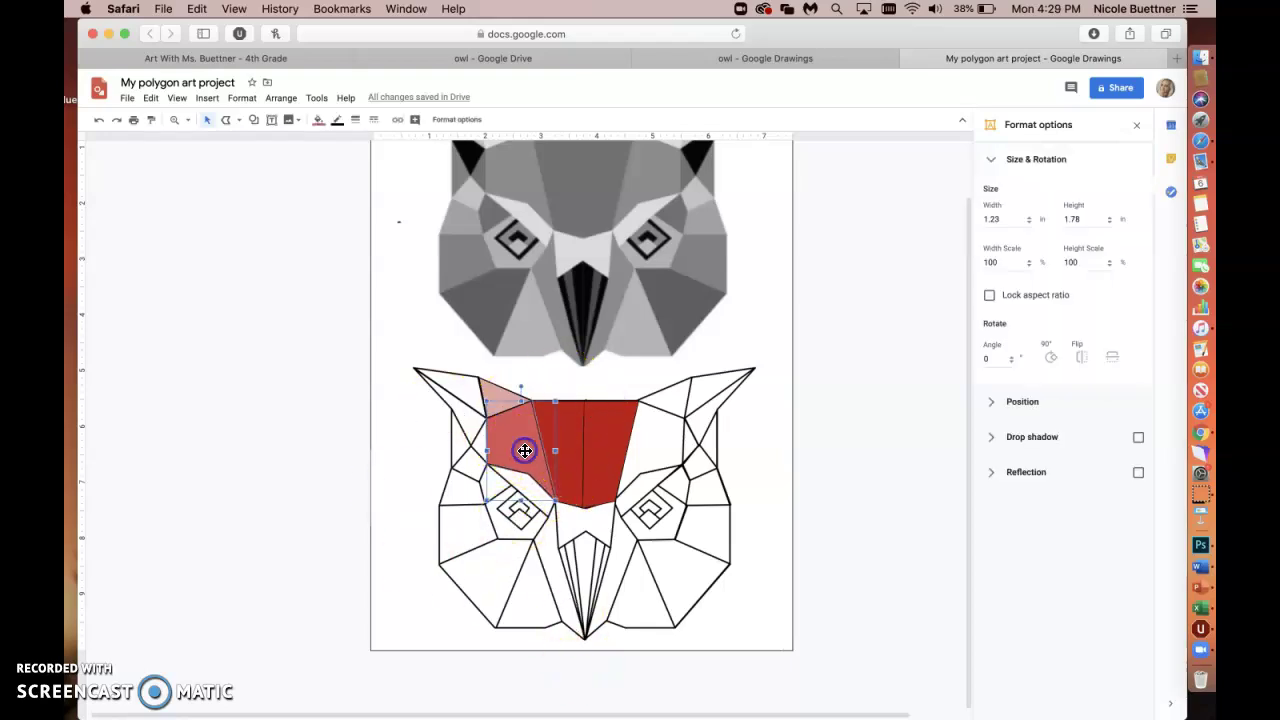
drag(519, 426, 663, 434)
click(1076, 363)
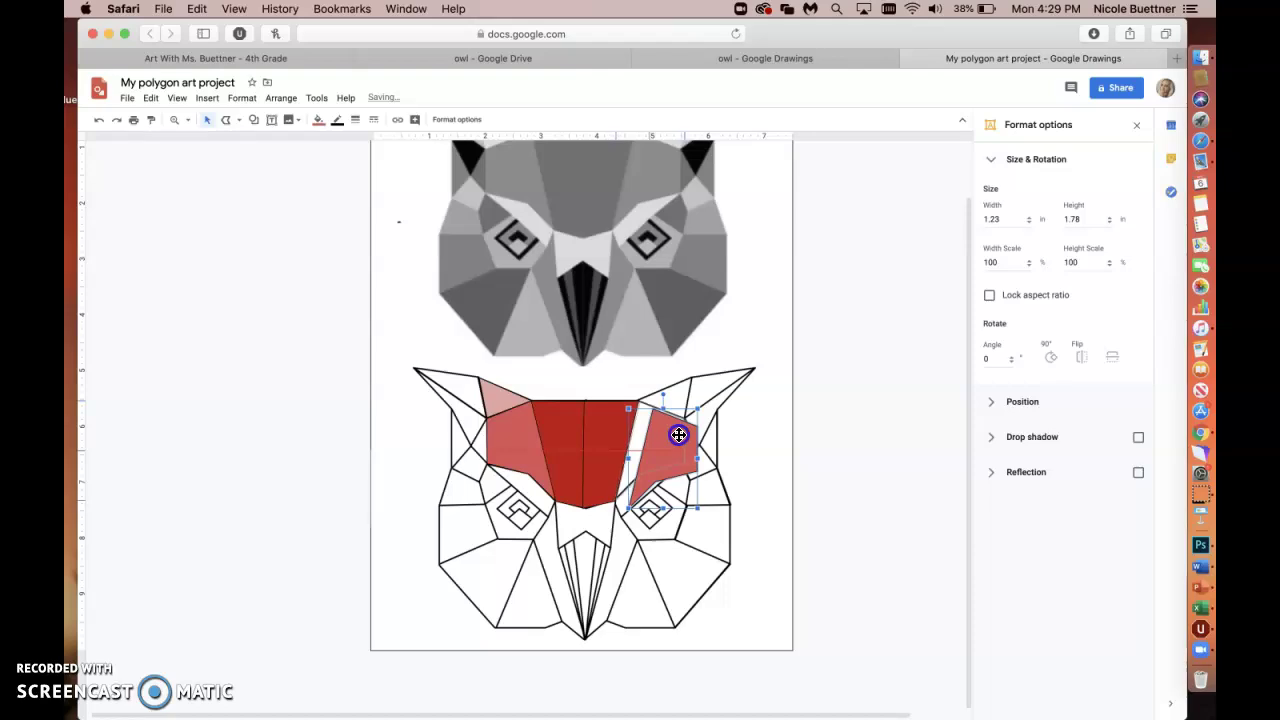
drag(679, 435, 678, 434)
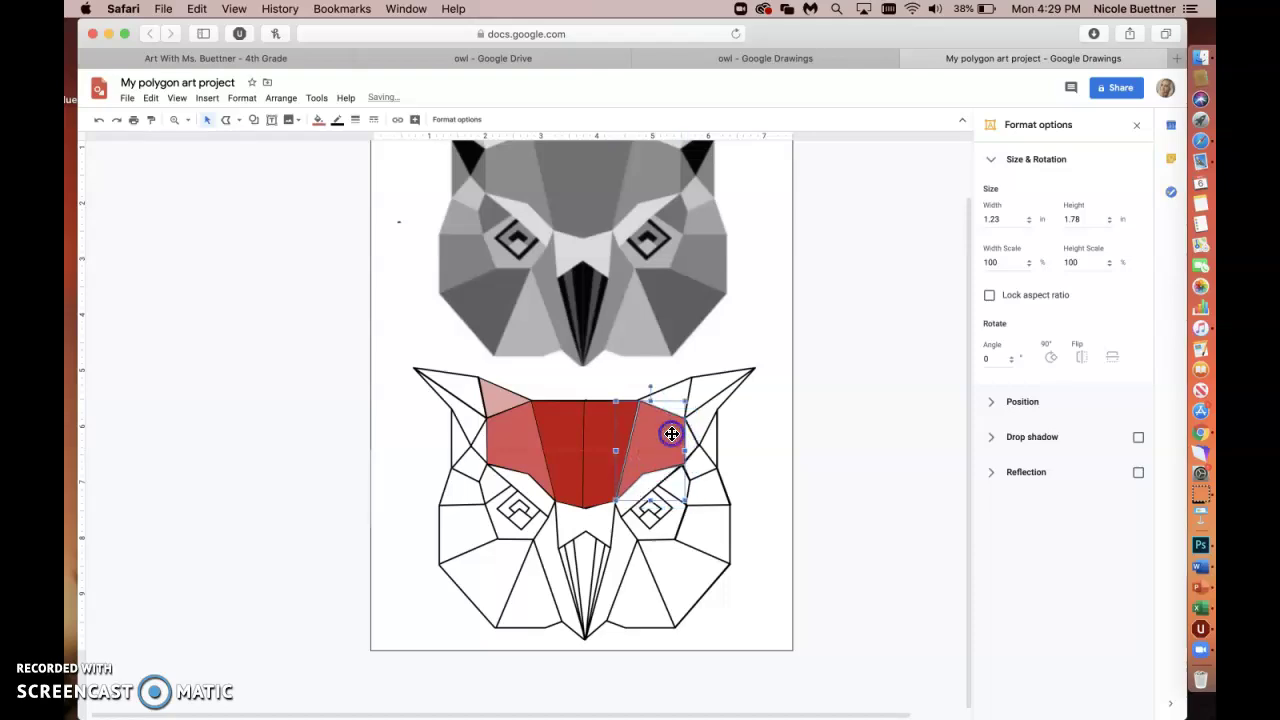
drag(667, 436, 668, 438)
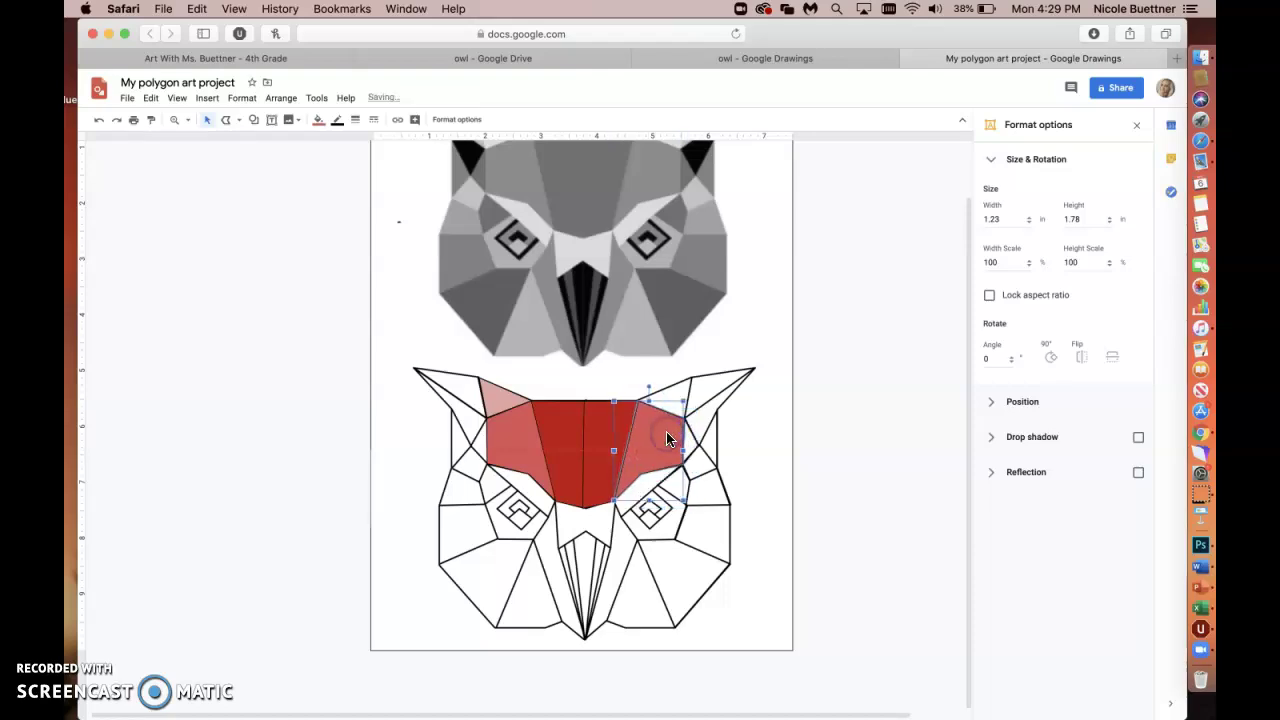
click(841, 438)
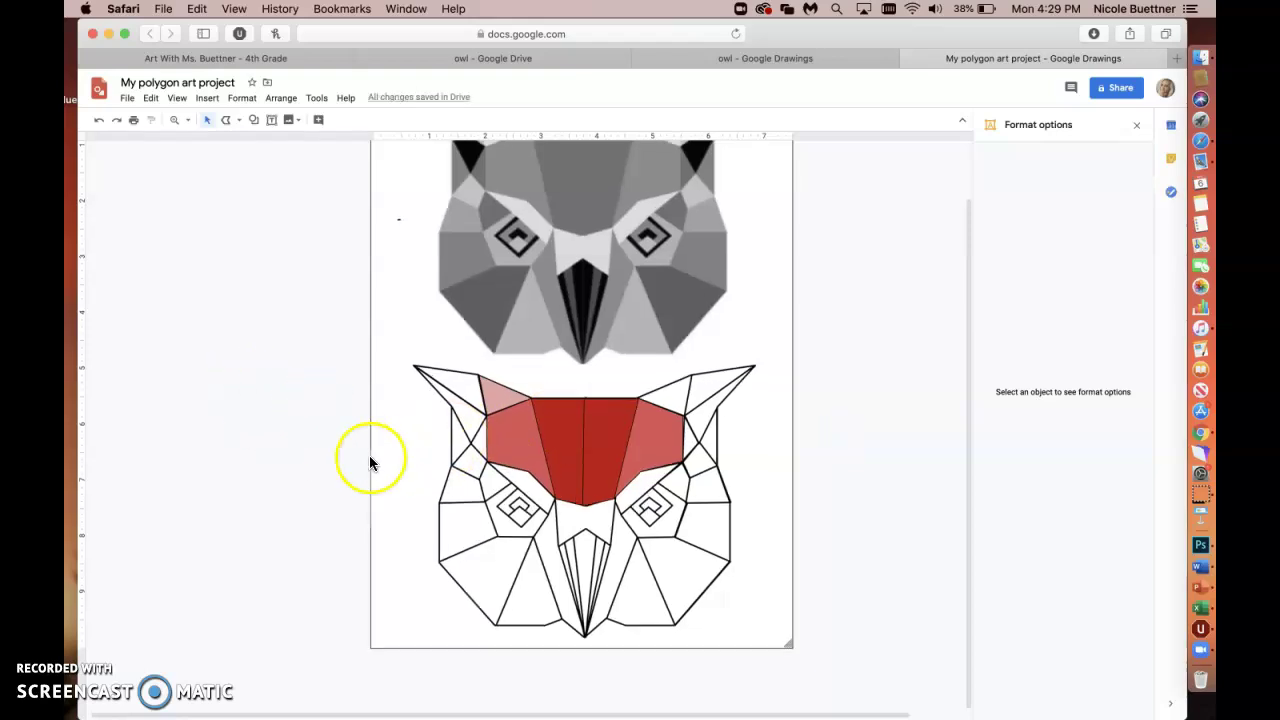
Step: Examine the finished red owl example and the other animal templates on the class website and return to the polygon art drawing
scroll(467, 453, up, 2)
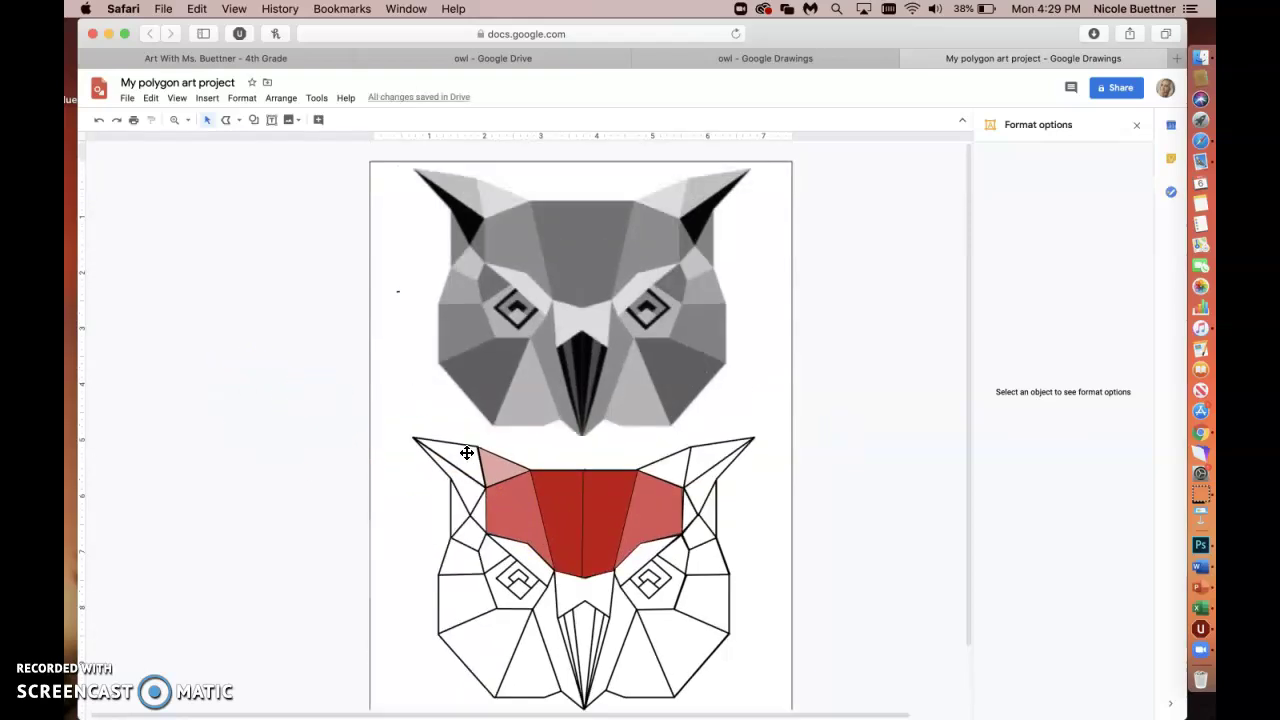
click(274, 57)
scroll(478, 338, down, 10)
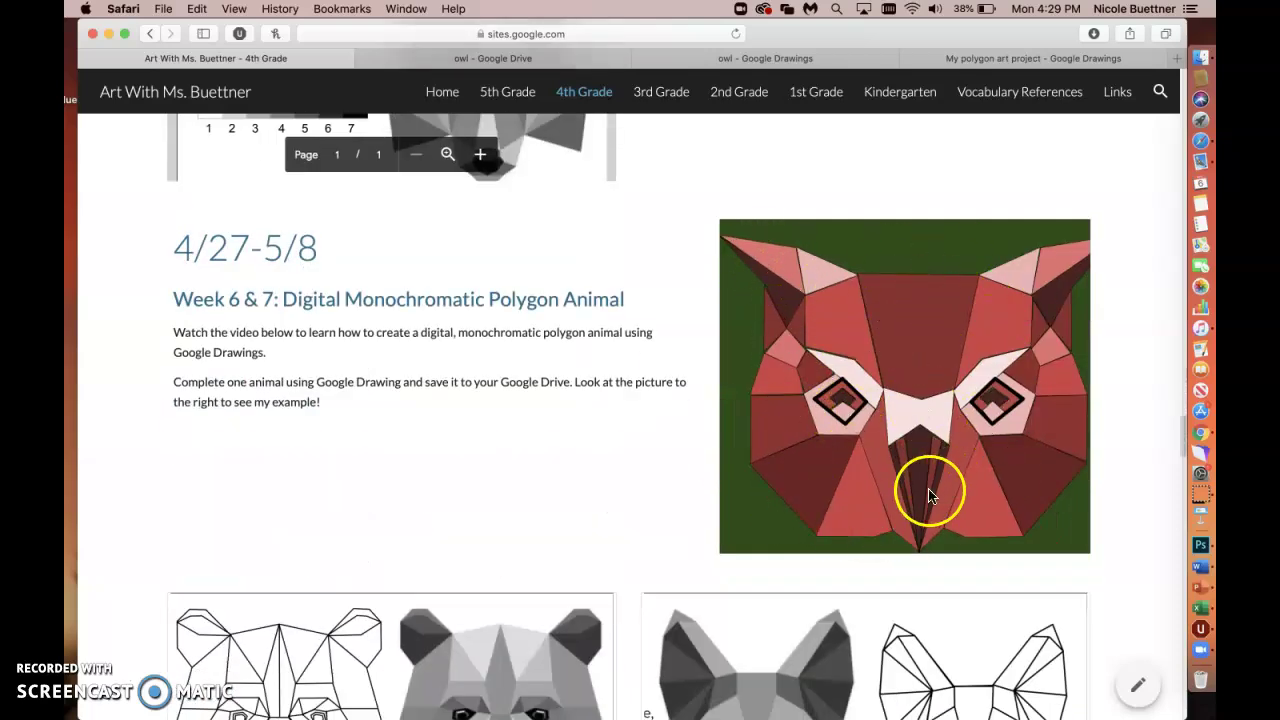
scroll(786, 400, up, 5)
scroll(786, 400, down, 2)
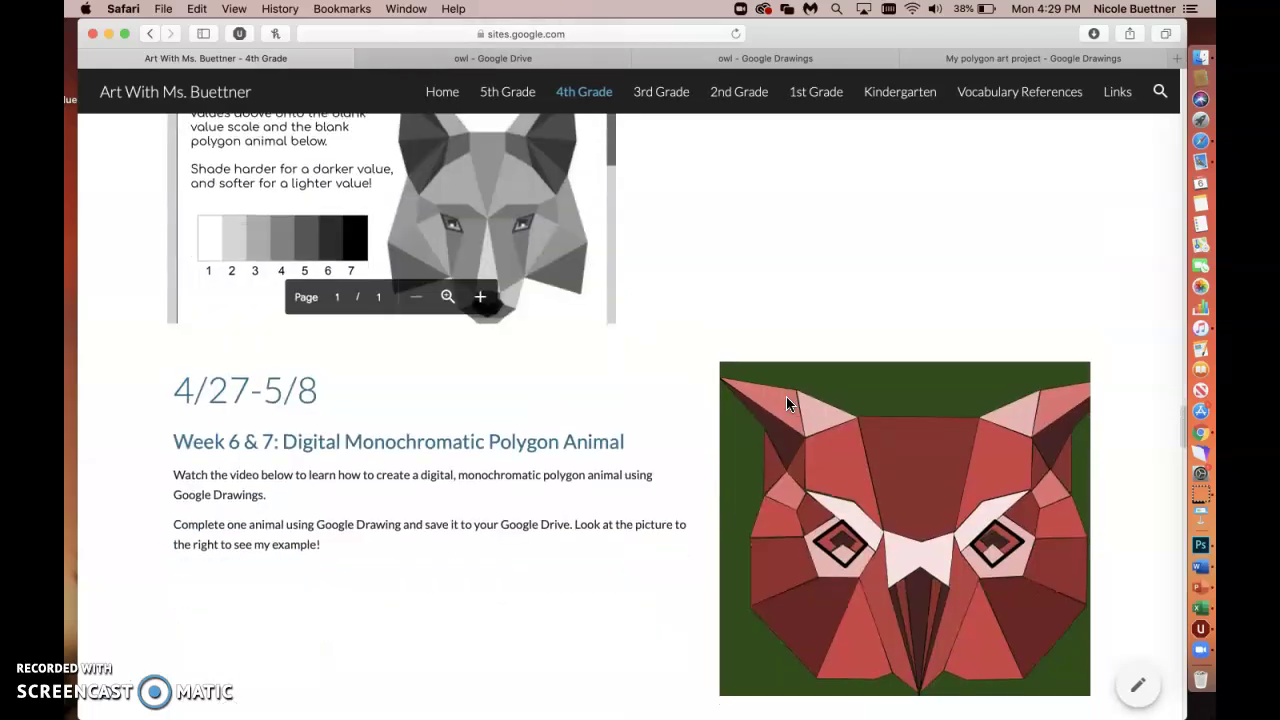
scroll(786, 404, down, 3)
scroll(786, 402, down, 9)
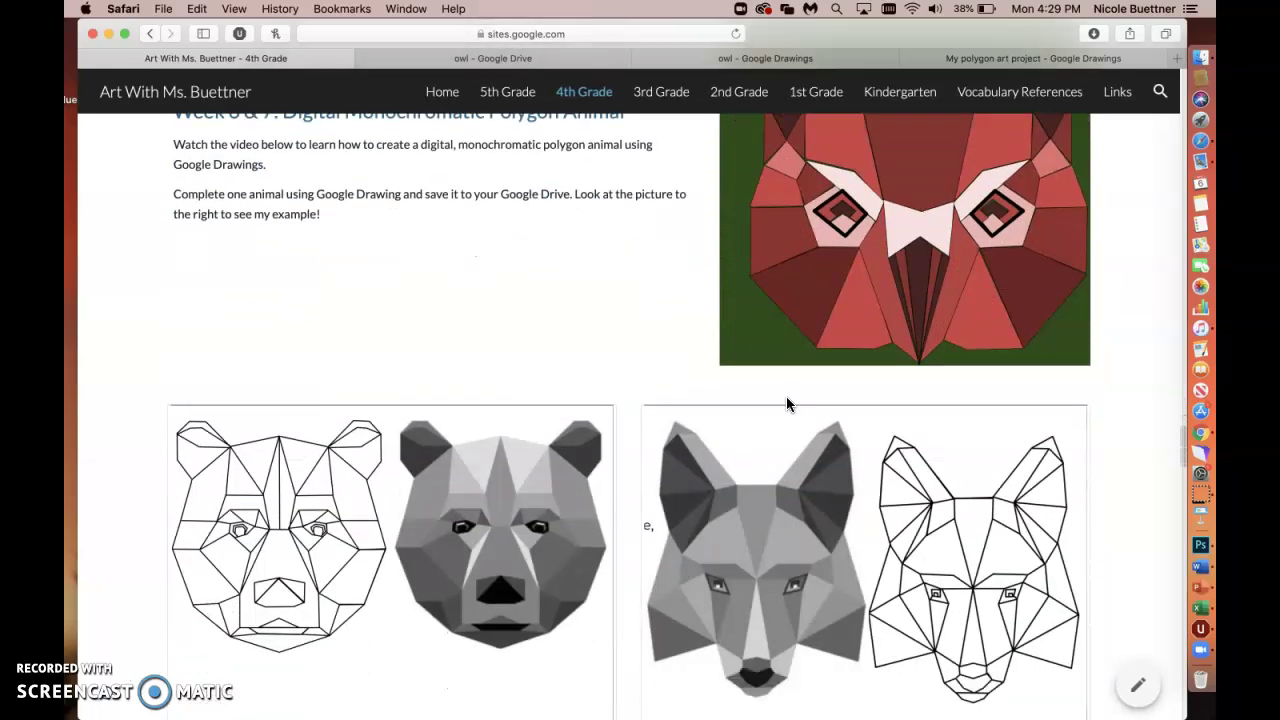
click(399, 558)
scroll(853, 370, up, 10)
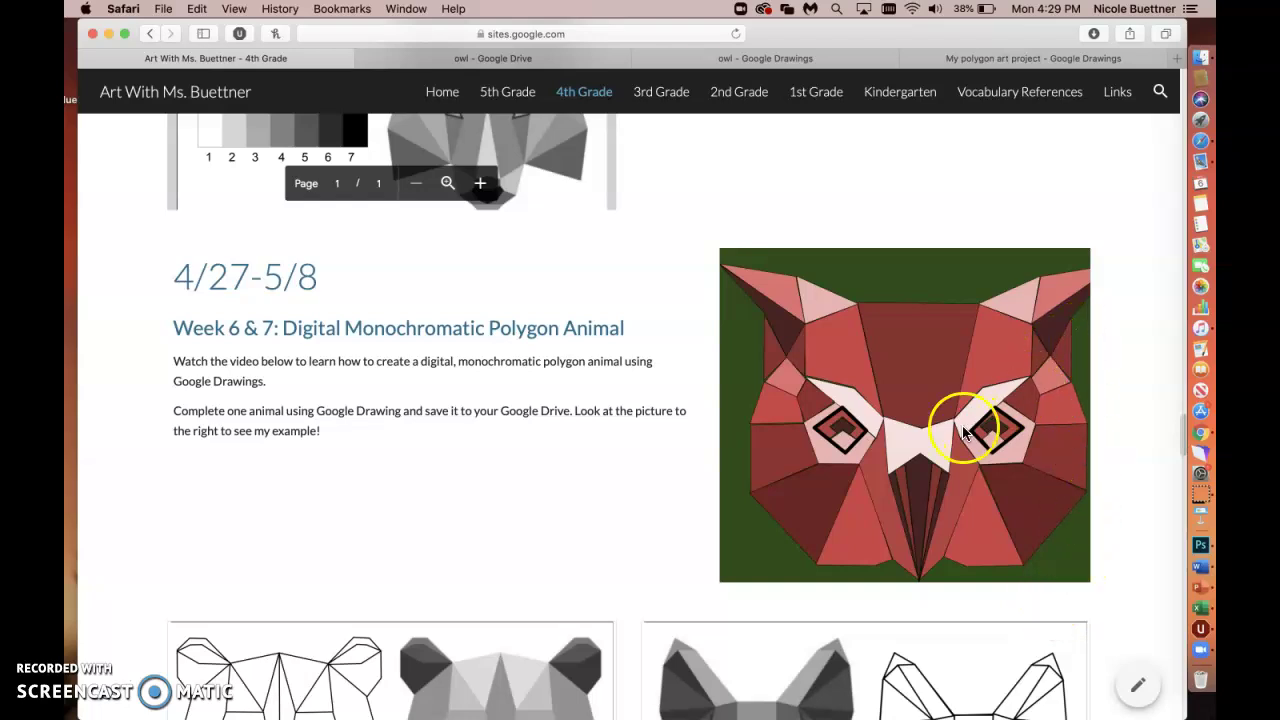
click(966, 57)
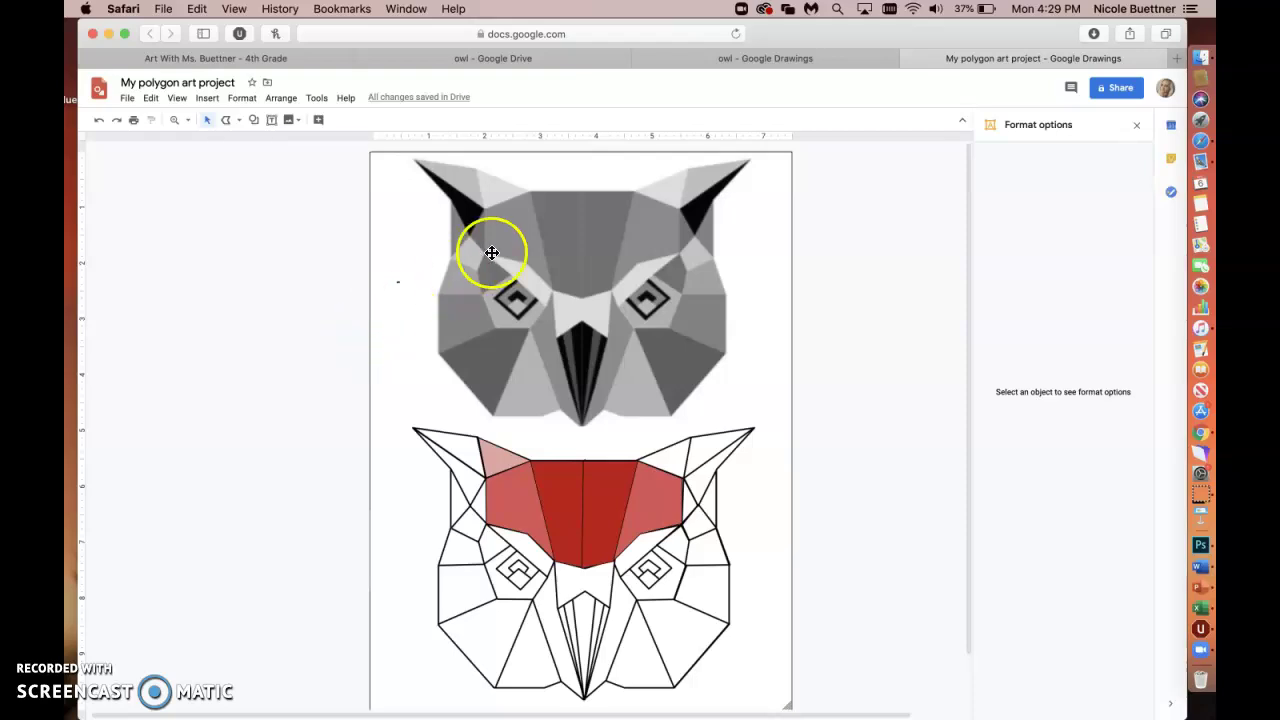
Step: Delete the grey reference owl image and the black owl outline image, keeping only the red polygons on the page
mouse_move(530, 285)
mouse_down()
mouse_move(543, 271)
mouse_move(551, 323)
mouse_move(533, 295)
mouse_up()
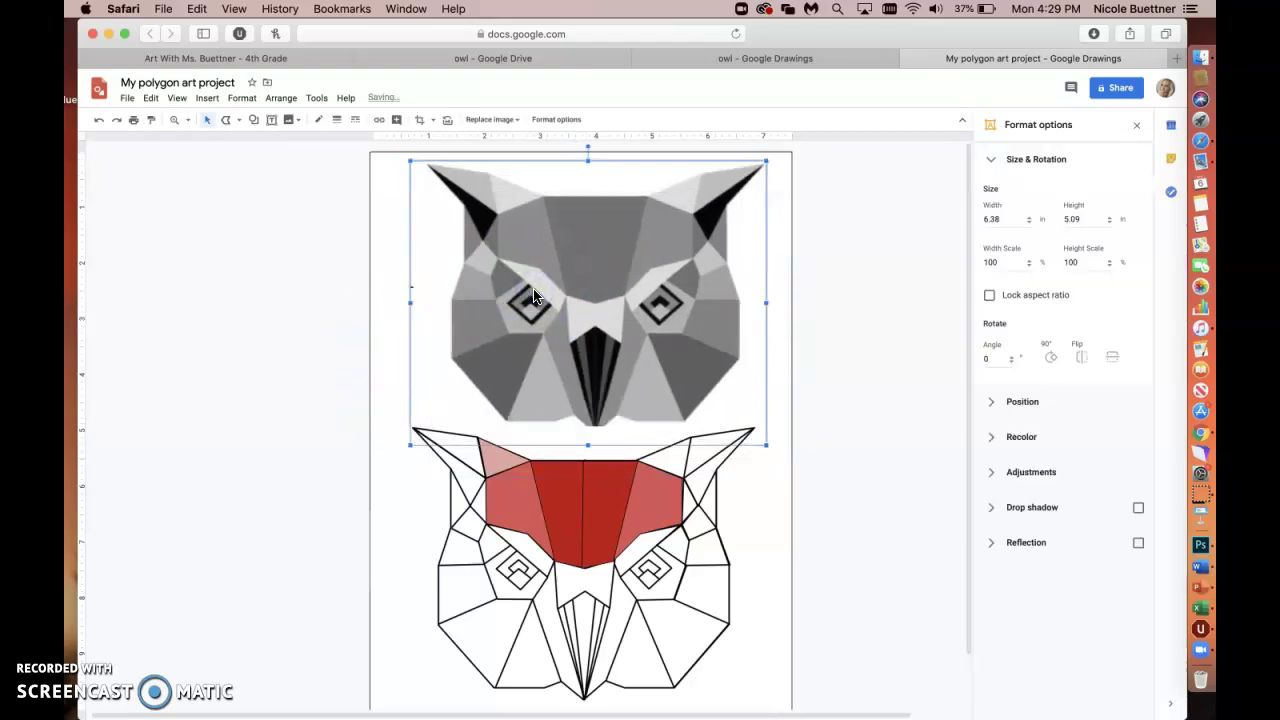
key(BackSpace)
click(463, 611)
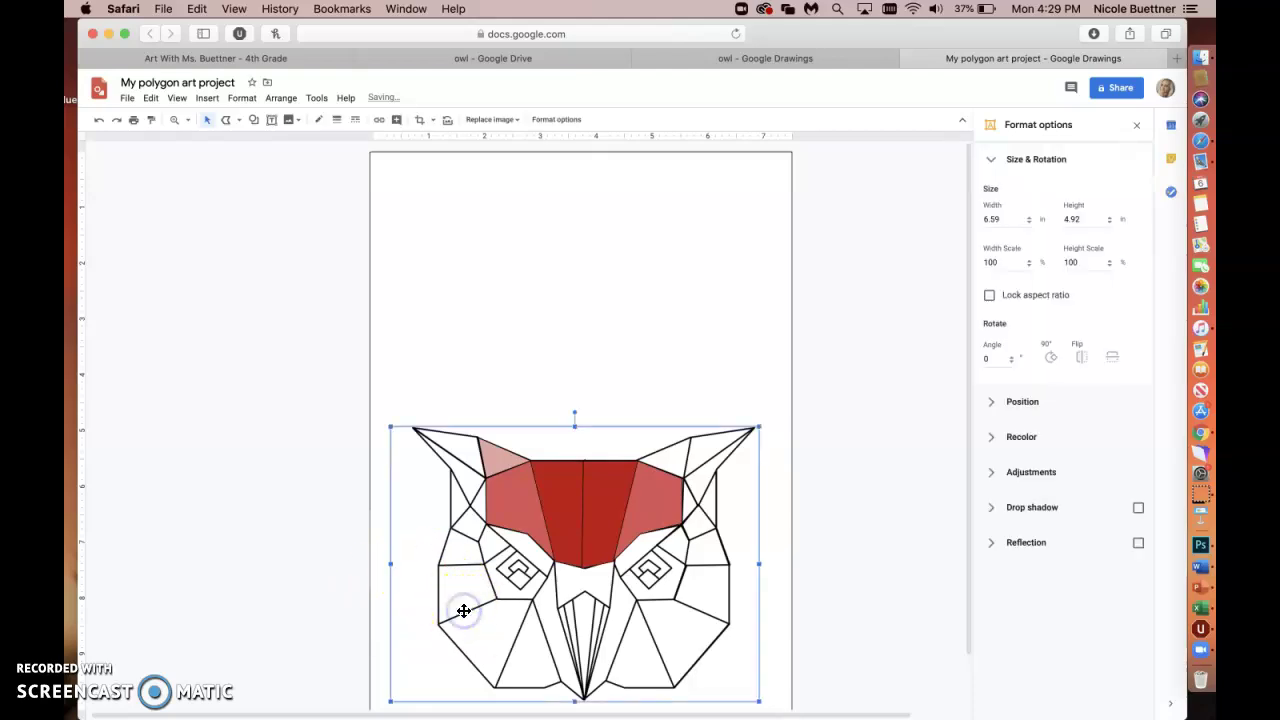
key(BackSpace)
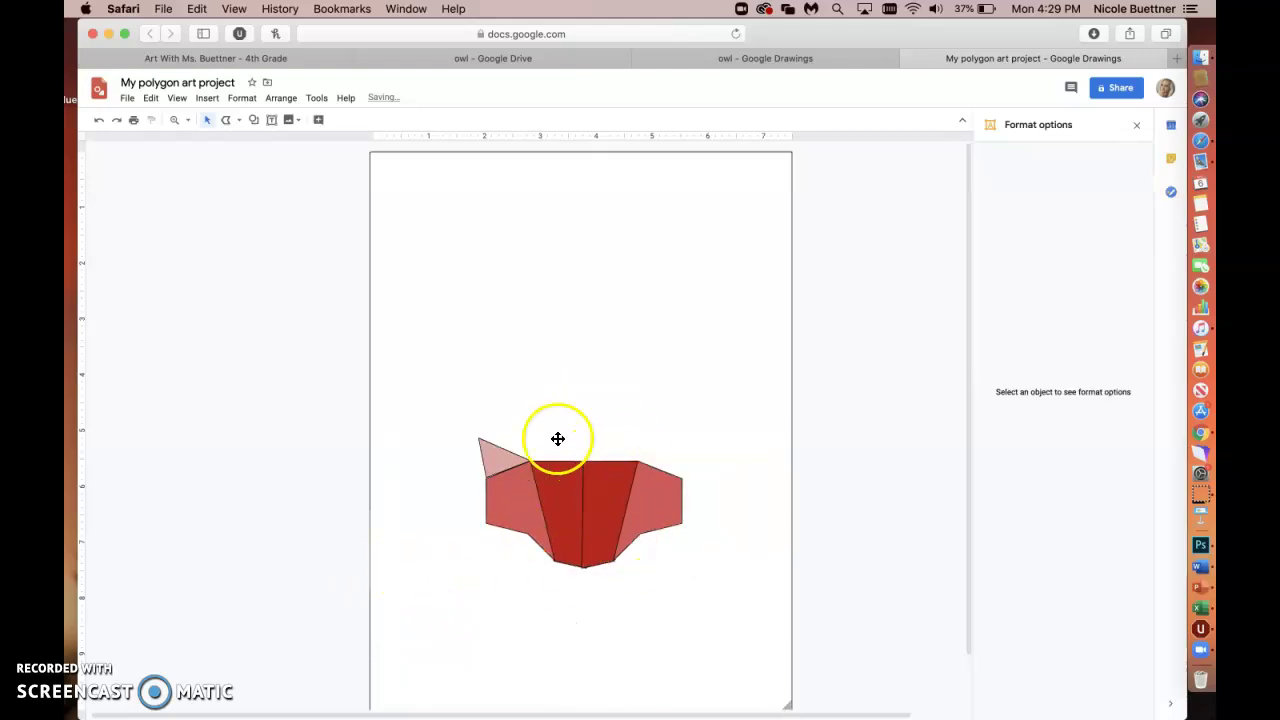
Step: Draw a rectangle about 7.5 by 9.87 in over the whole page and fill it with solid green
click(253, 119)
mouse_move(290, 142)
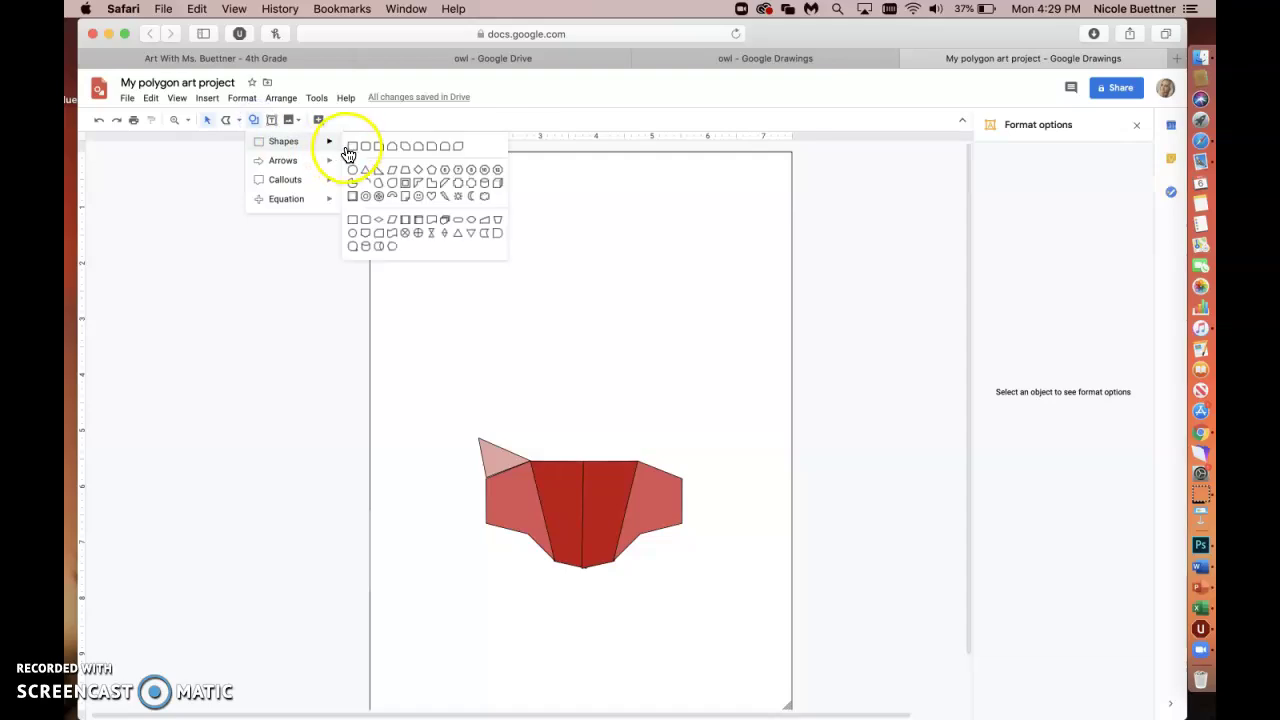
click(352, 148)
mouse_move(372, 154)
mouse_down()
mouse_move(700, 480)
mouse_move(797, 683)
mouse_move(789, 706)
mouse_up()
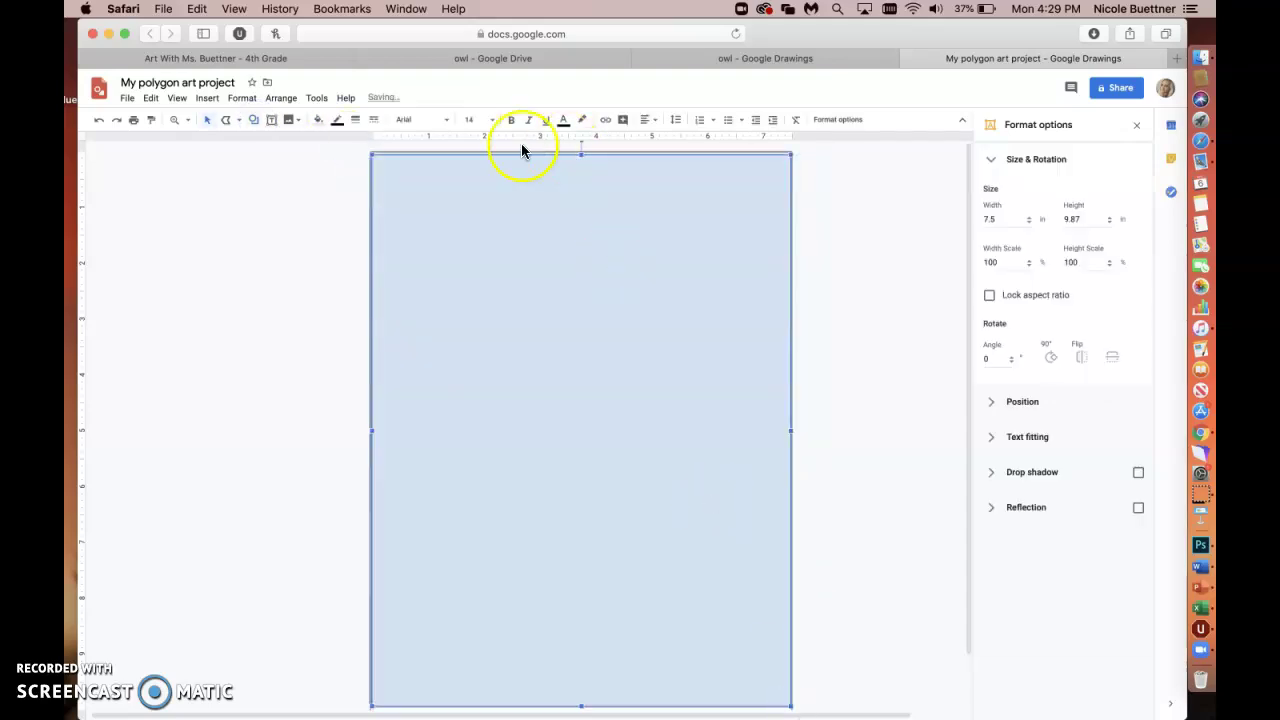
click(316, 121)
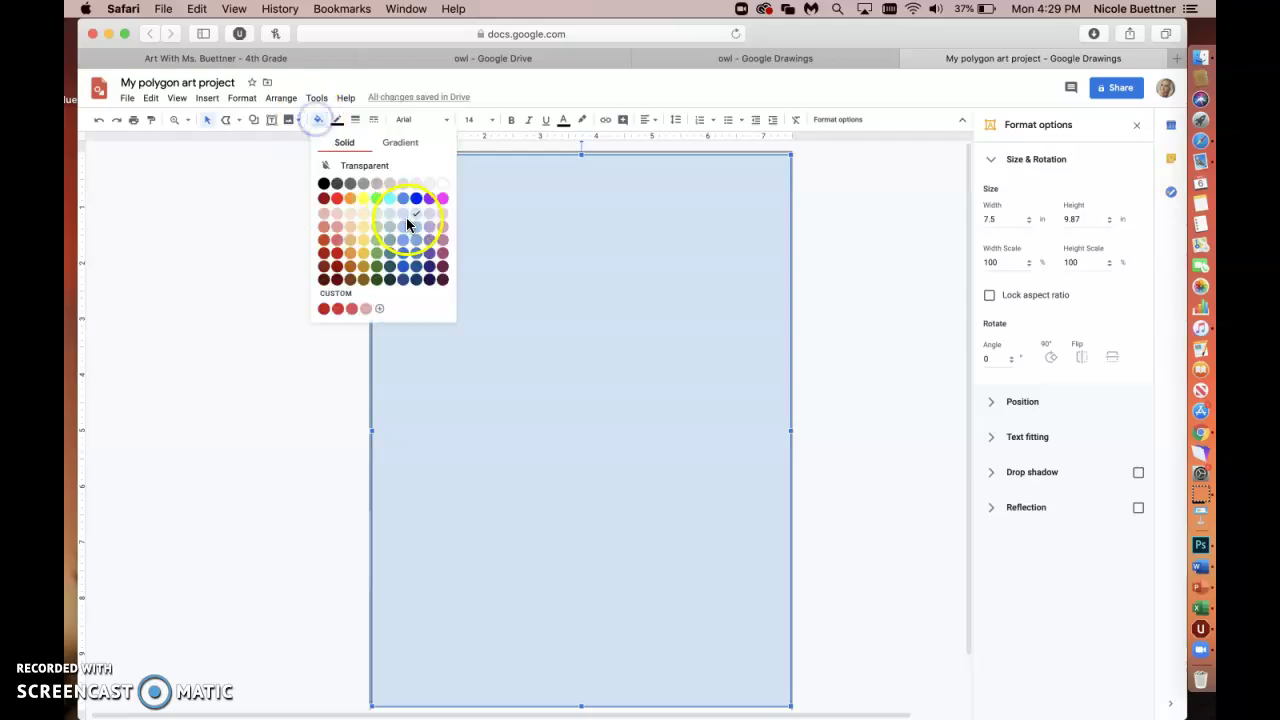
click(379, 257)
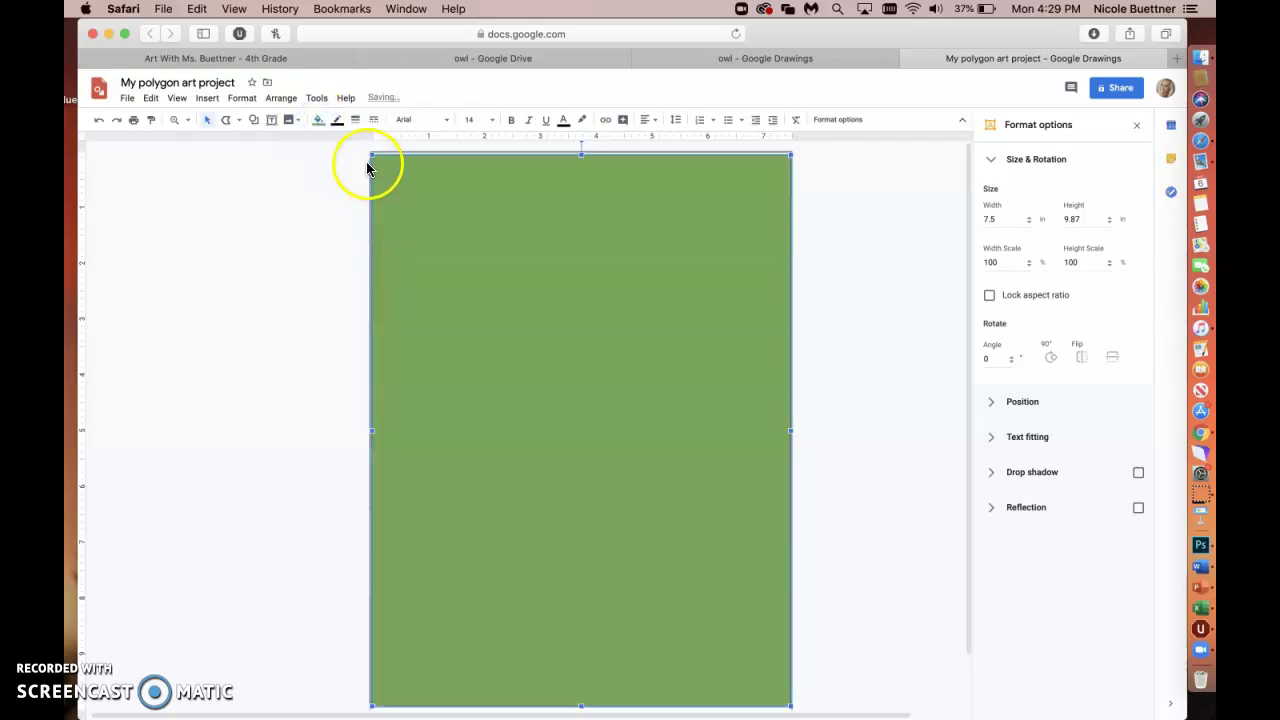
Step: Send the green rectangle to the back, behind the red owl polygons
click(281, 98)
mouse_move(295, 121)
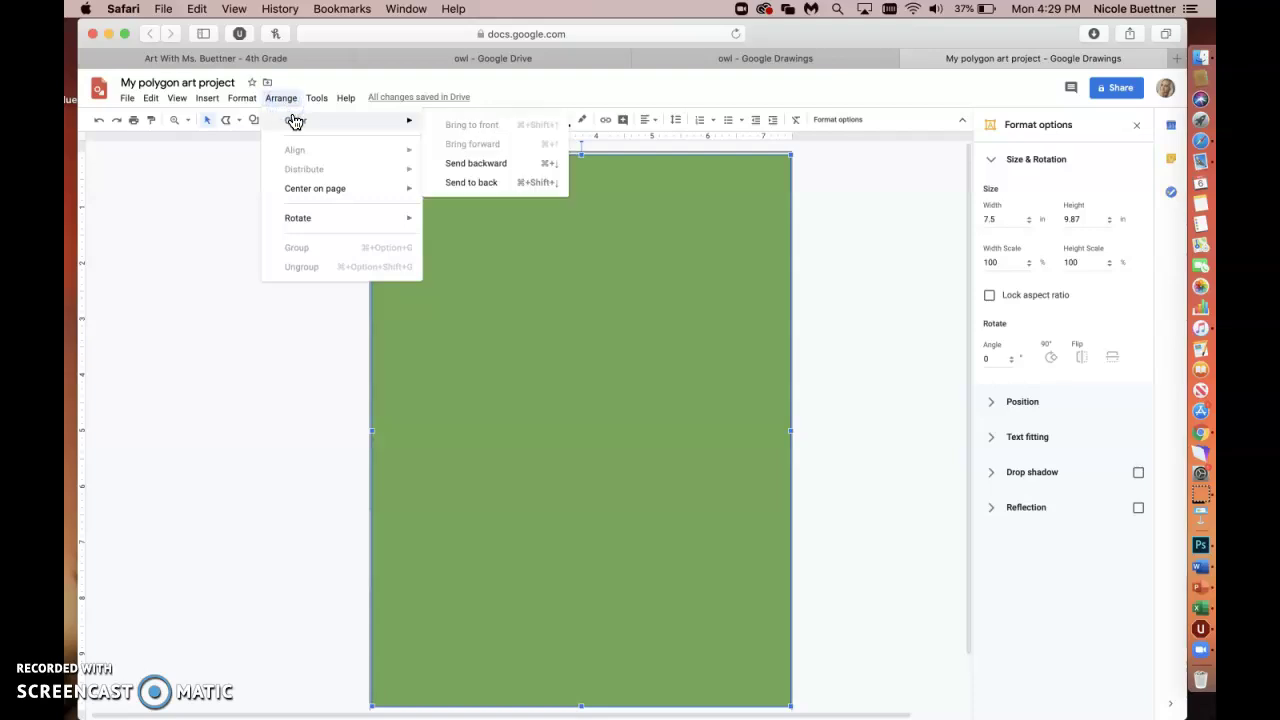
click(466, 187)
Step: Reposition the green background rectangle so its edges line up with the page, and deselect it
click(645, 318)
drag(645, 318, 530, 319)
key(Delete)
click(389, 549)
key(Delete)
drag(513, 371, 471, 363)
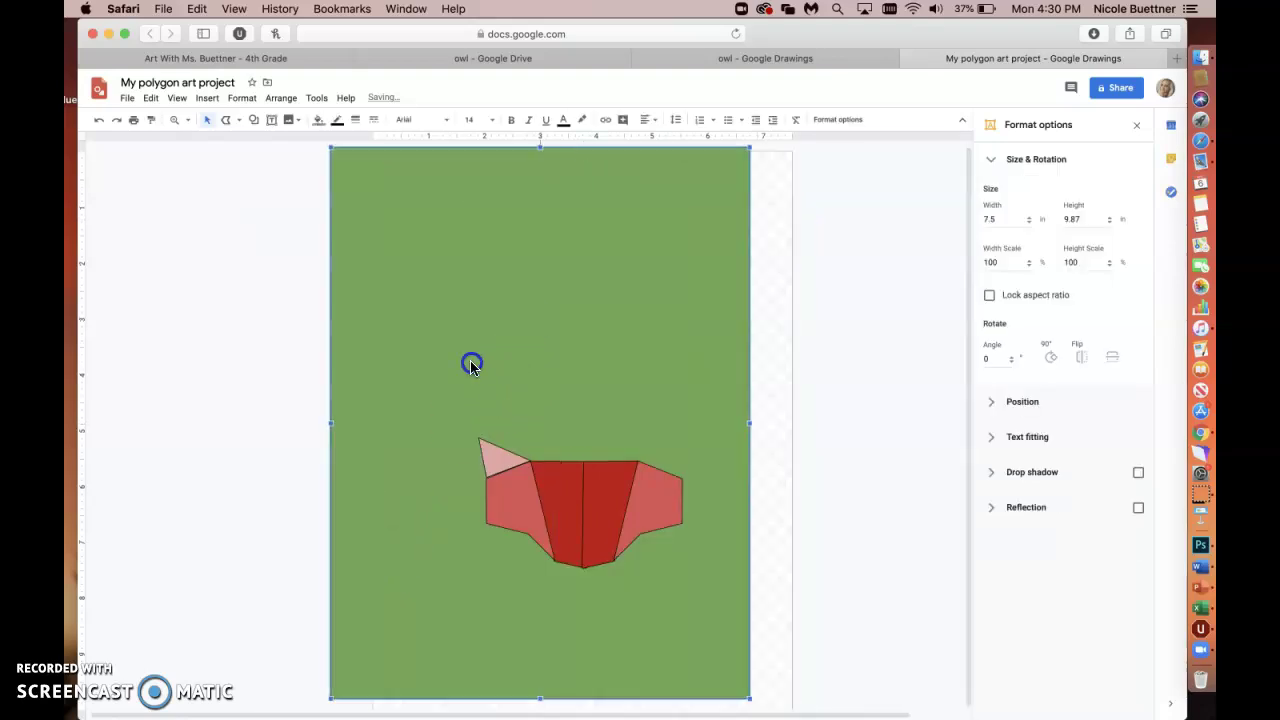
key(super+z)
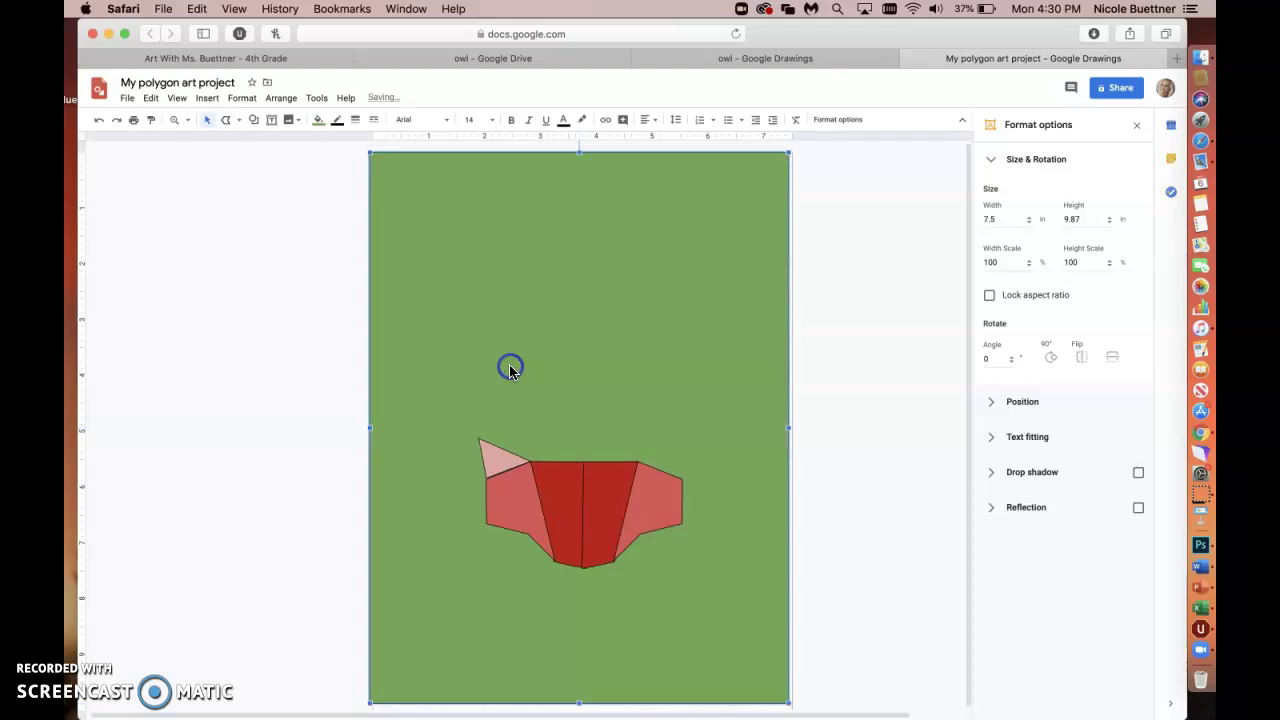
key(super+z)
click(436, 390)
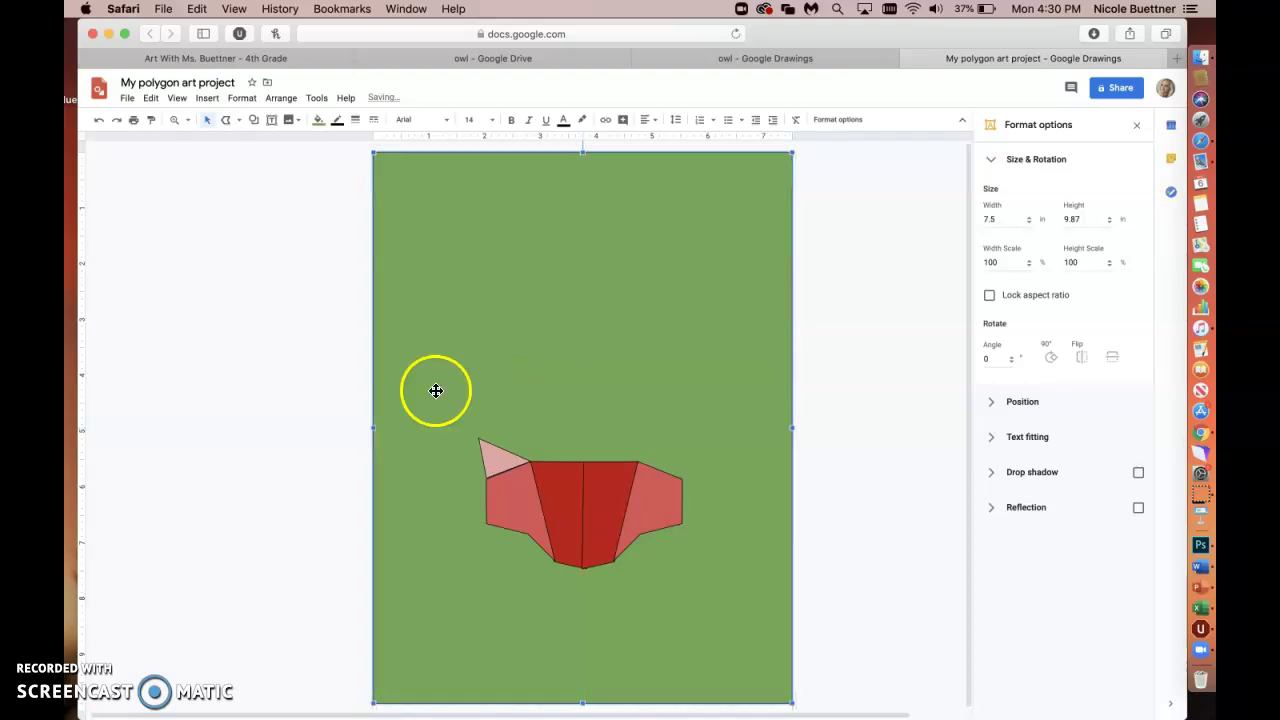
click(330, 486)
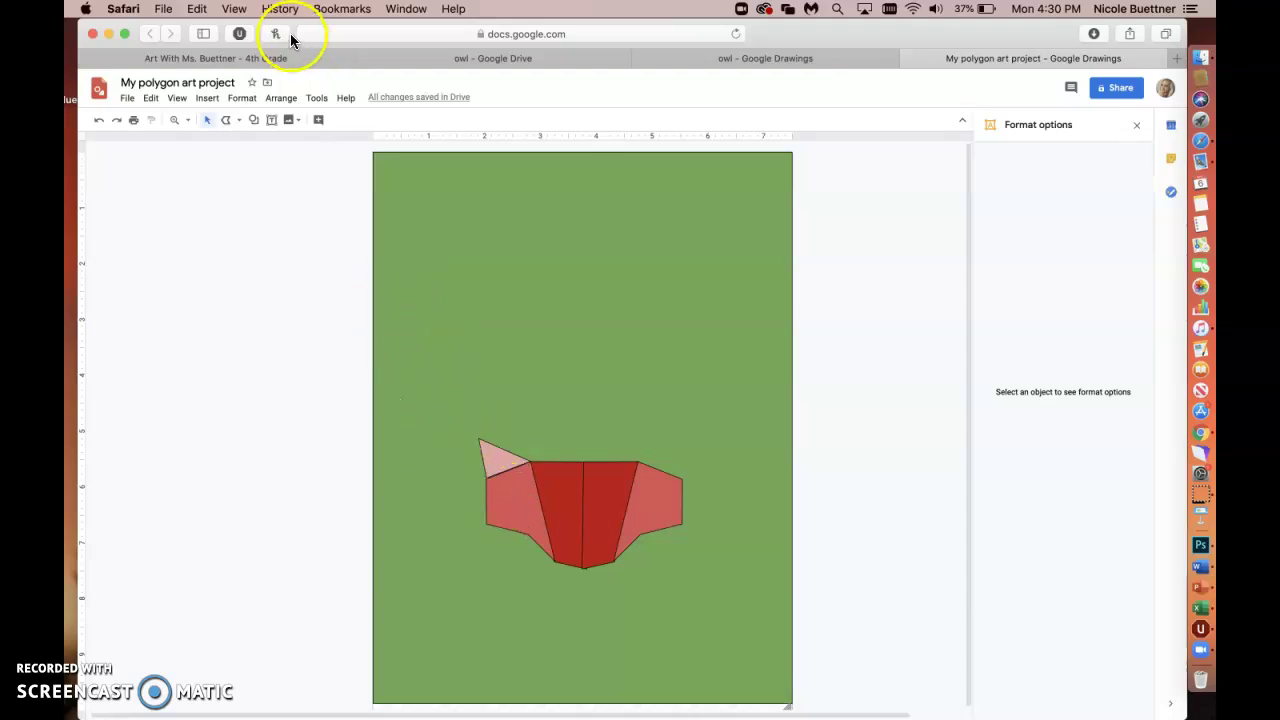
Step: Switch to the class website and review the Digital Monochromatic Polygon Animal assignment, its red owl example and the animal templates
click(231, 61)
scroll(772, 320, down, 1)
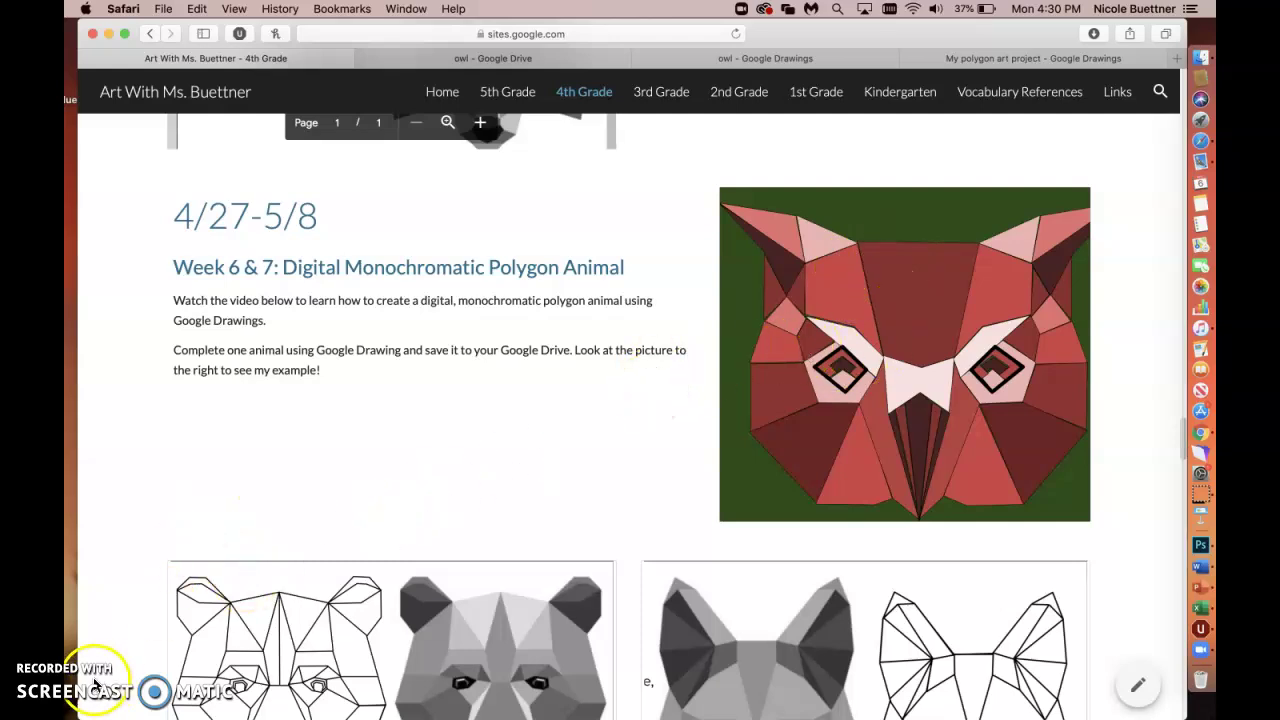
scroll(93, 613, down, 2)
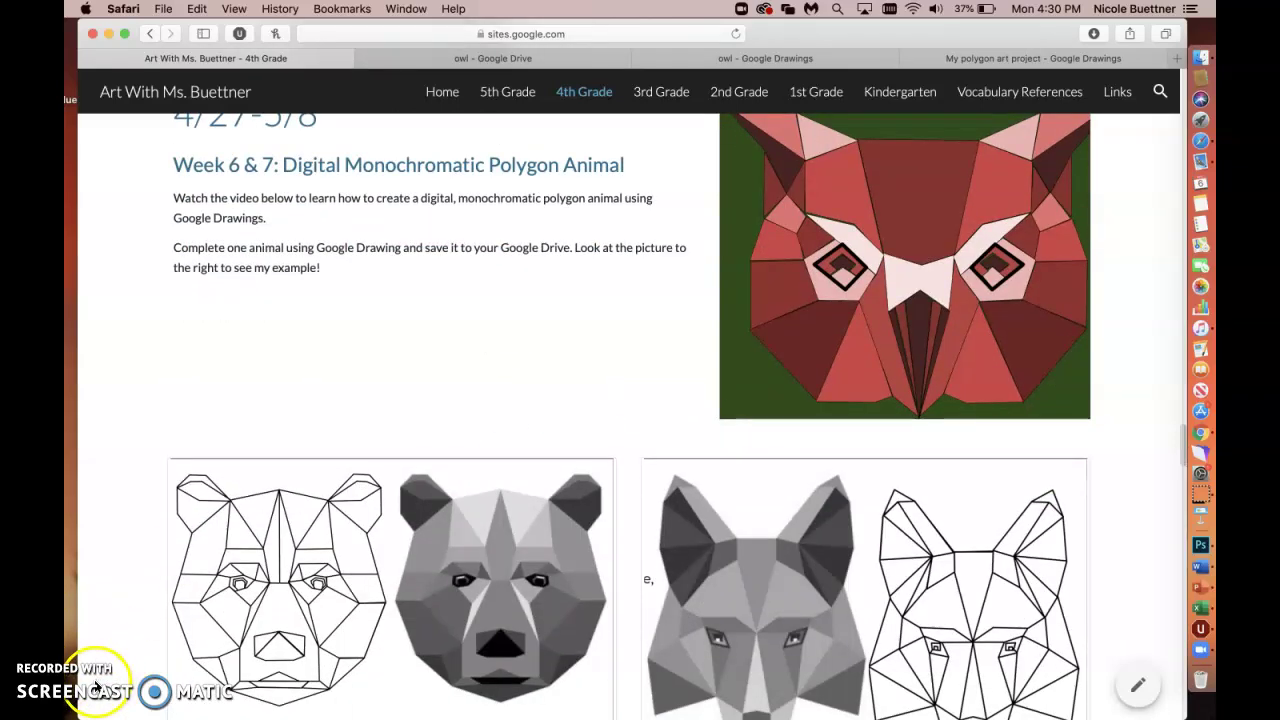